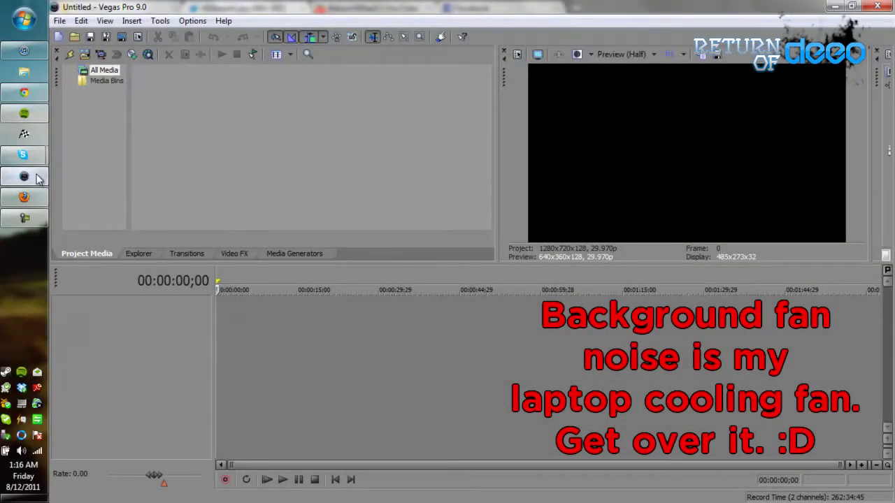
- Switch to the Chrome browser and display the TweetDeck page
{"action": "mouse_move", "coordinate": [28, 155]}
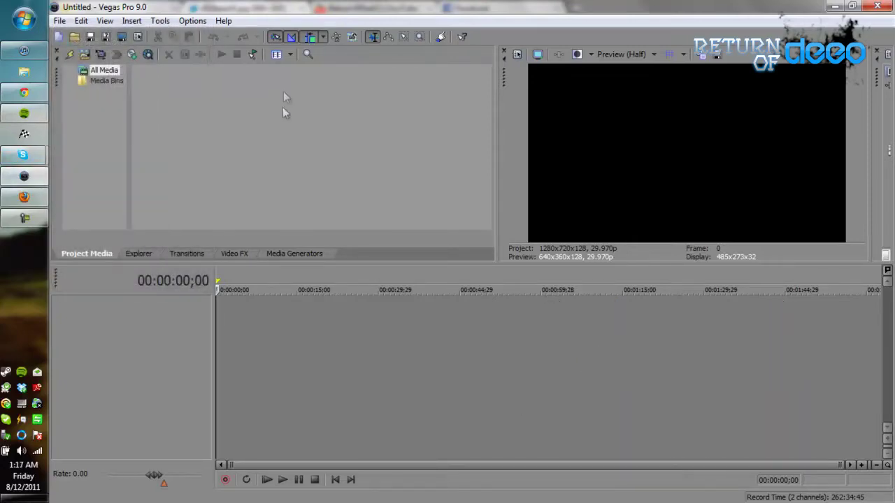
{"action": "left_click", "coordinate": [24, 92]}
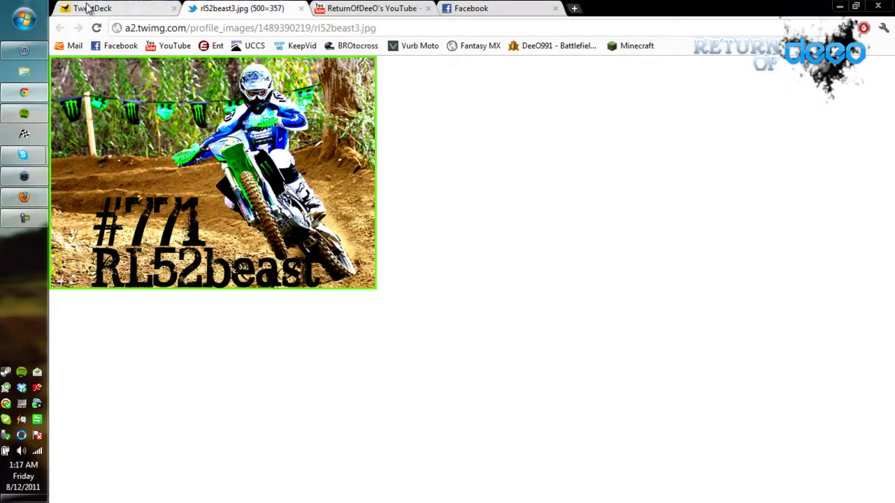
{"action": "left_click", "coordinate": [38, 183]}
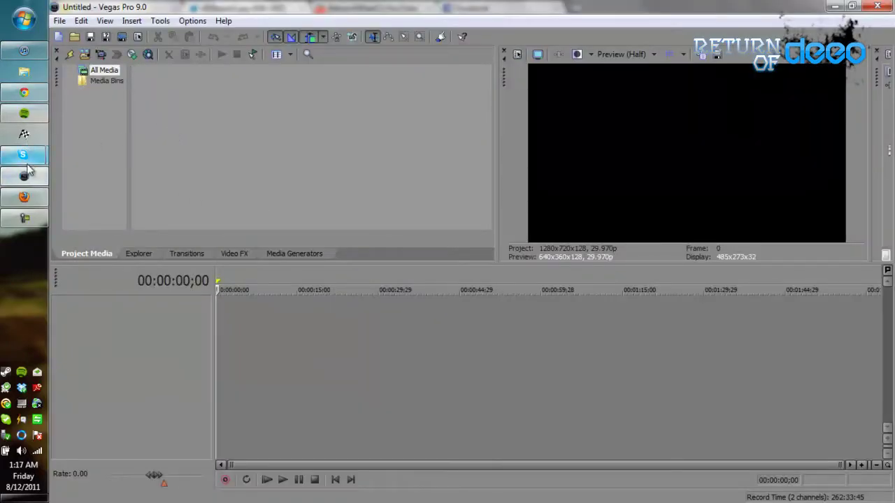
{"action": "left_click", "coordinate": [28, 97]}
{"action": "left_click", "coordinate": [119, 8]}
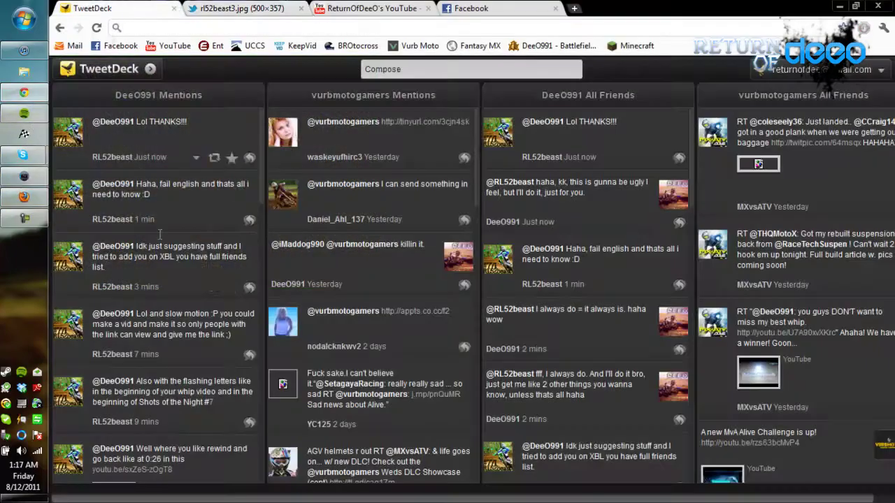
- Read the tutorial requests about rewind, flashing letters and slow motion in the first mentions column
{"action": "scroll", "coordinate": [170, 267], "scroll_direction": "down", "scroll_amount": 4}
{"action": "scroll", "coordinate": [170, 267], "scroll_direction": "up", "scroll_amount": 4}
{"action": "scroll", "coordinate": [170, 266], "scroll_direction": "down", "scroll_amount": 1}
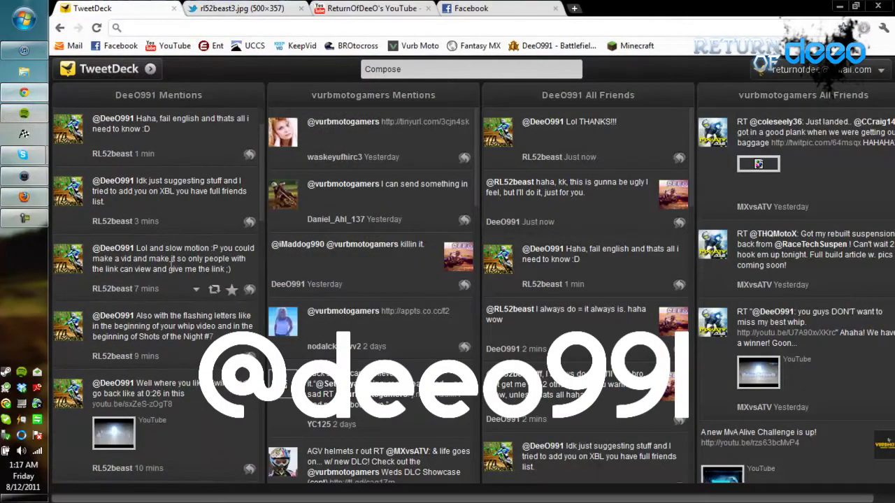
{"action": "scroll", "coordinate": [170, 300], "scroll_direction": "down", "scroll_amount": 4}
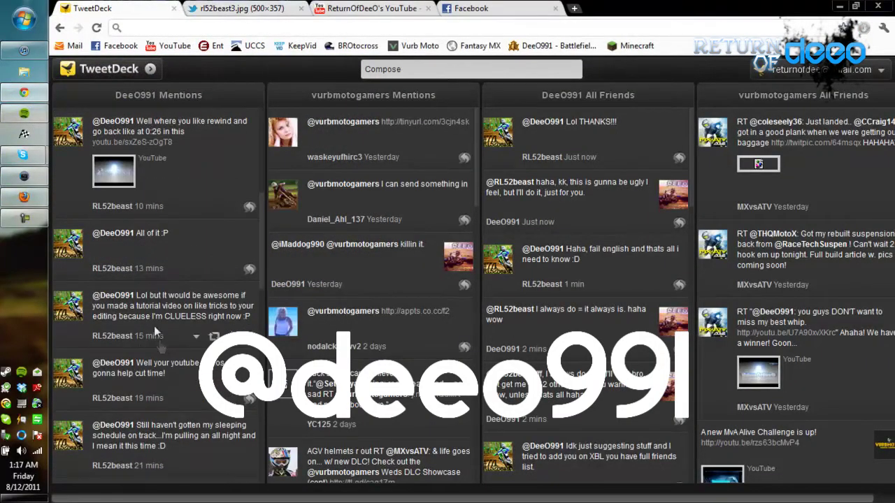
{"action": "left_click_drag", "start_coordinate": [176, 315], "coordinate": [220, 319]}
{"action": "left_click", "coordinate": [174, 304]}
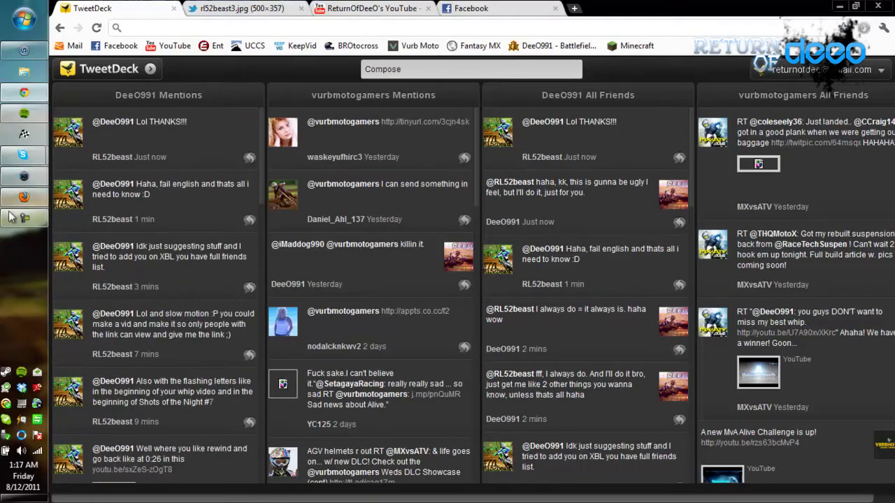
{"action": "mouse_move", "coordinate": [32, 182]}
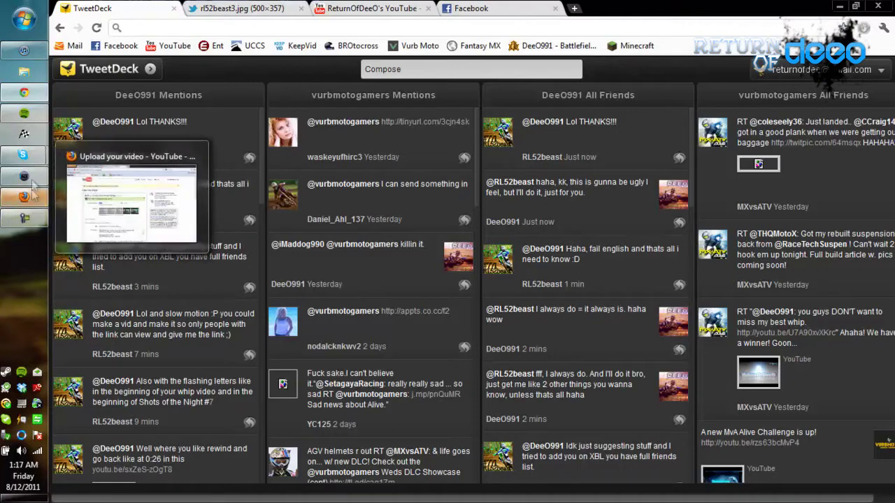
{"action": "scroll", "coordinate": [101, 280], "scroll_direction": "down", "scroll_amount": 1}
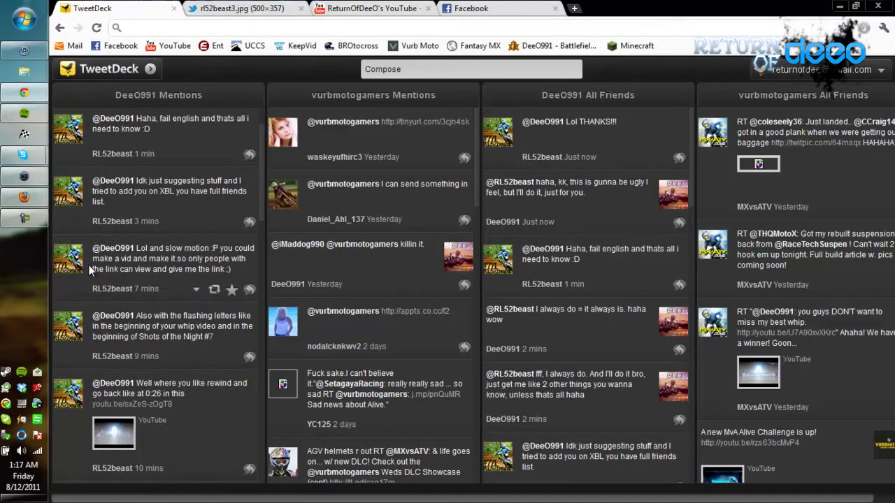
{"action": "scroll", "coordinate": [102, 297], "scroll_direction": "down", "scroll_amount": 1}
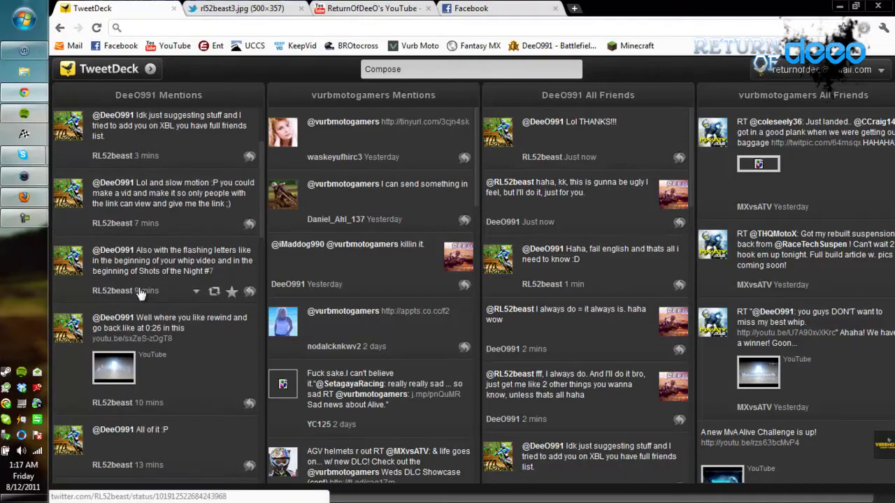
{"action": "scroll", "coordinate": [140, 301], "scroll_direction": "down", "scroll_amount": 1}
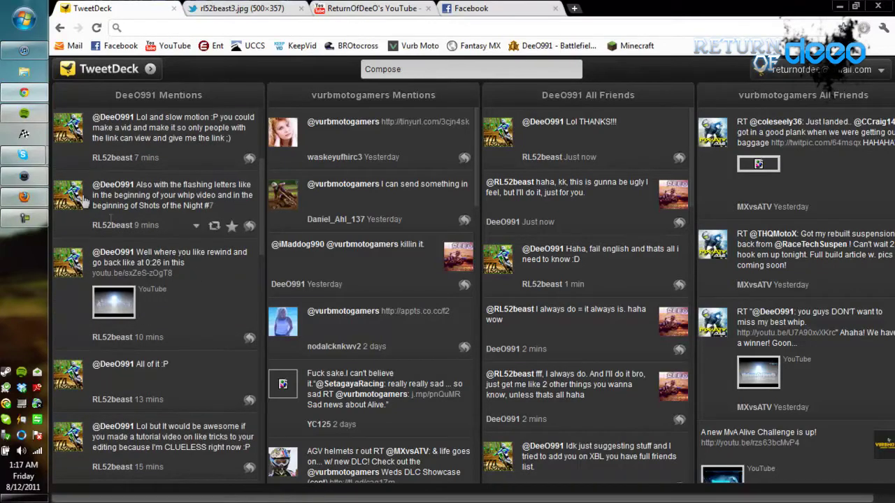
{"action": "left_click", "coordinate": [25, 175]}
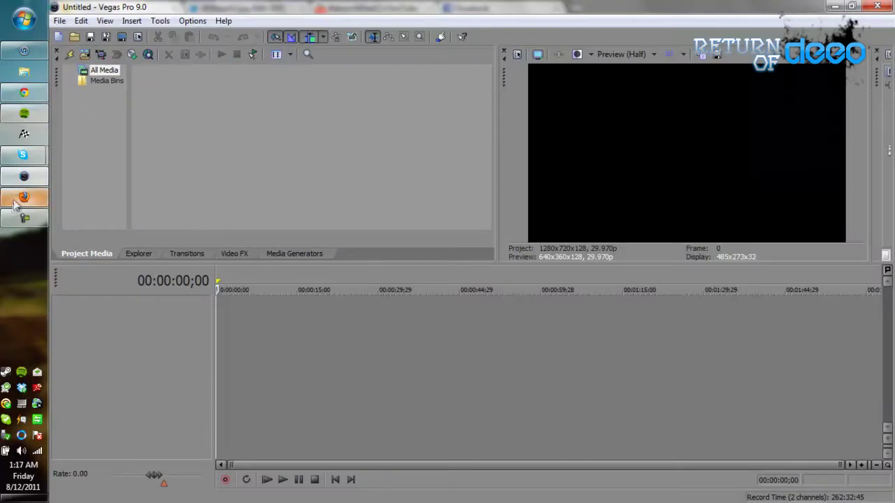
- Watch the YouTube video linked in the rewind request from about 0:23, with its sound muted, and close it
{"action": "left_click", "coordinate": [24, 92]}
{"action": "left_click", "coordinate": [124, 316]}
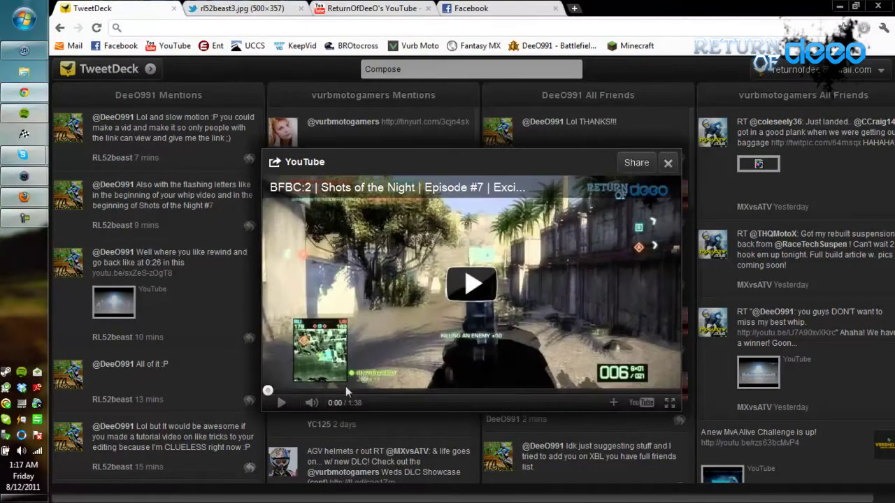
{"action": "left_click_drag", "start_coordinate": [302, 390], "coordinate": [373, 388]}
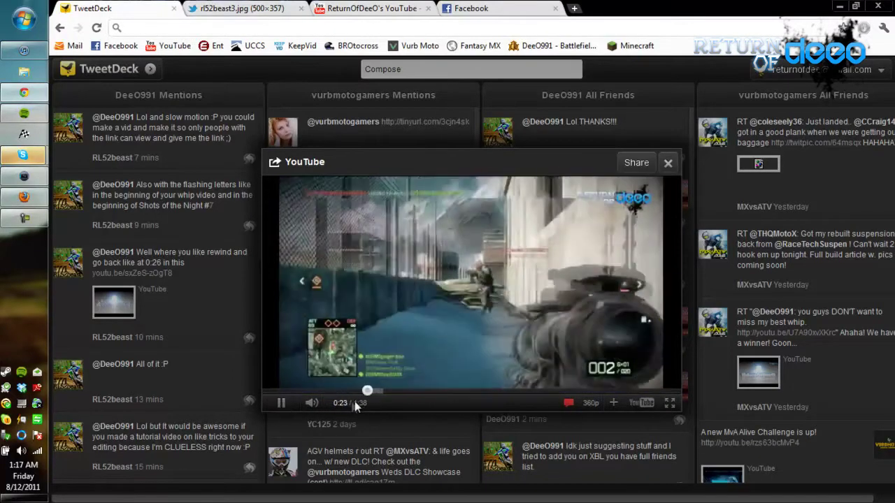
{"action": "mouse_move", "coordinate": [311, 404]}
{"action": "left_click", "coordinate": [339, 403]}
{"action": "left_click_drag", "start_coordinate": [339, 405], "coordinate": [324, 406]}
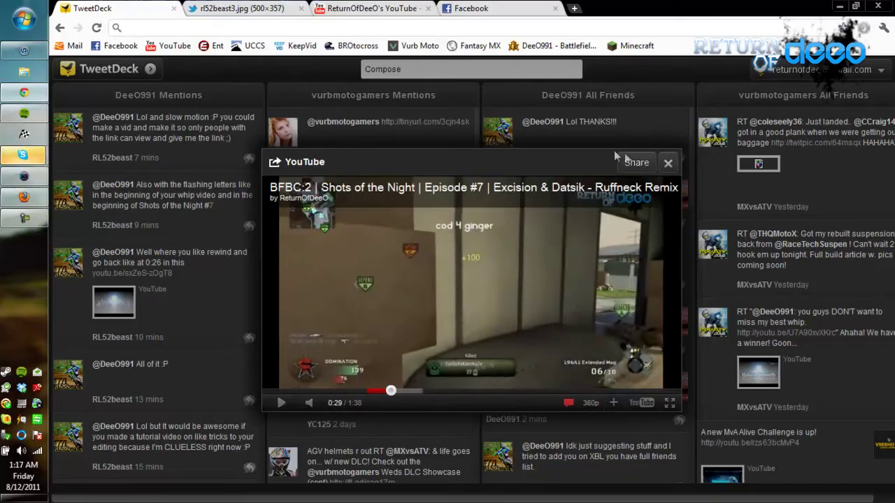
{"action": "left_click", "coordinate": [667, 163]}
- Switch to Vegas Pro, import crazymedicgame.M2TS from the BFBC2 folder and place it at the start of the timeline
{"action": "left_click", "coordinate": [21, 213]}
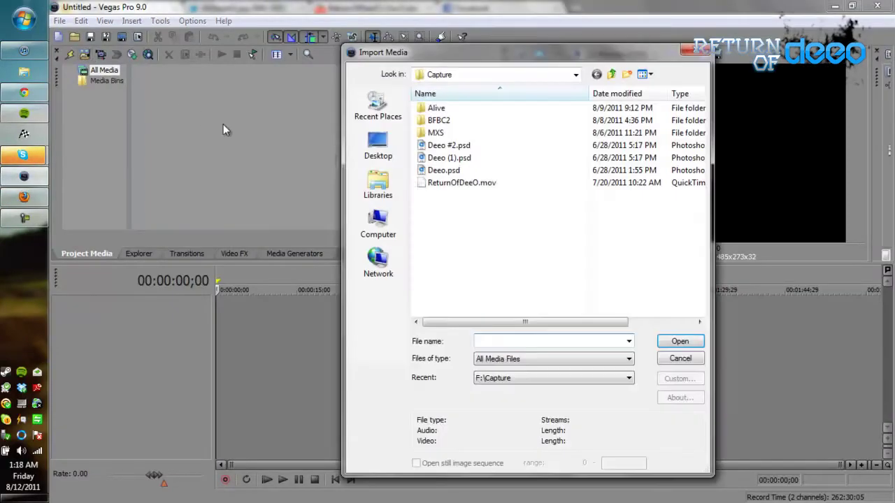
{"action": "double_click", "coordinate": [438, 119]}
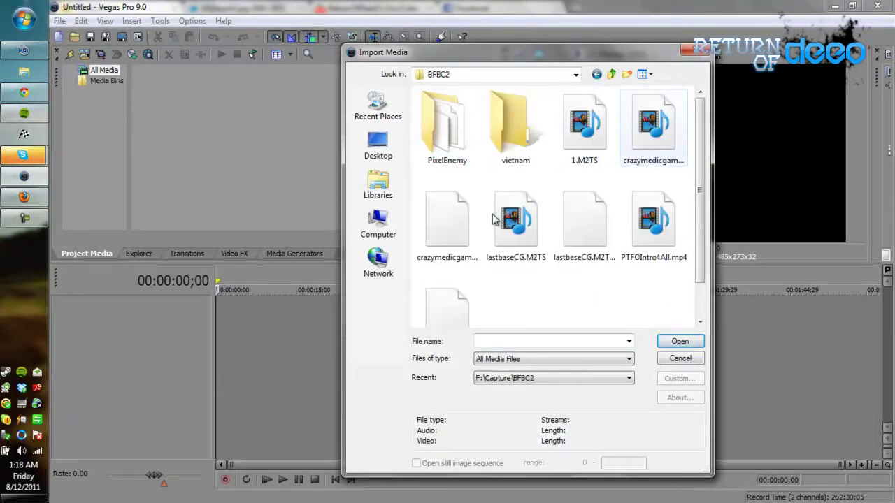
{"action": "double_click", "coordinate": [645, 125]}
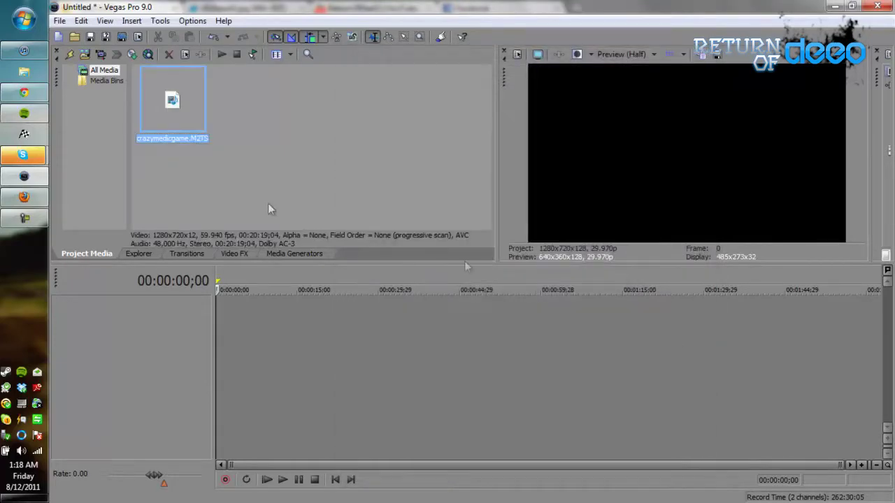
{"action": "left_click_drag", "start_coordinate": [212, 335], "coordinate": [218, 343]}
{"action": "scroll", "coordinate": [284, 326], "scroll_direction": "down", "scroll_amount": 6}
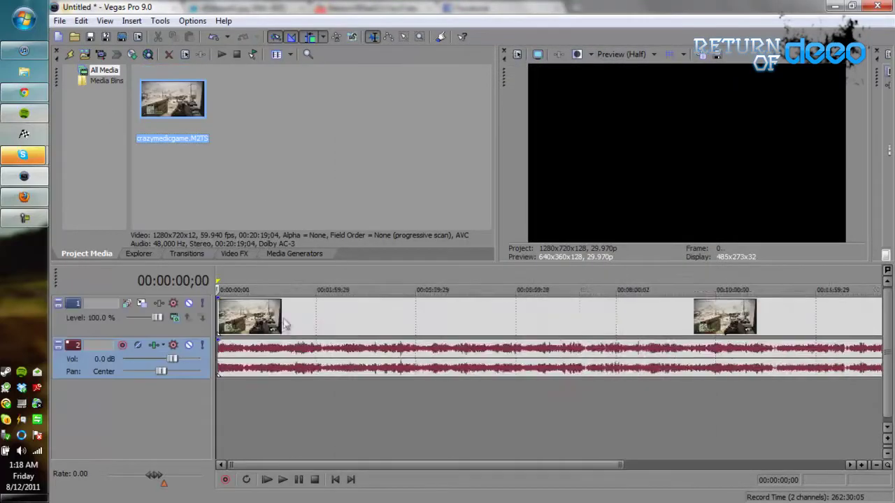
{"action": "left_click", "coordinate": [244, 323]}
{"action": "scroll", "coordinate": [246, 325], "scroll_direction": "up", "scroll_amount": 3}
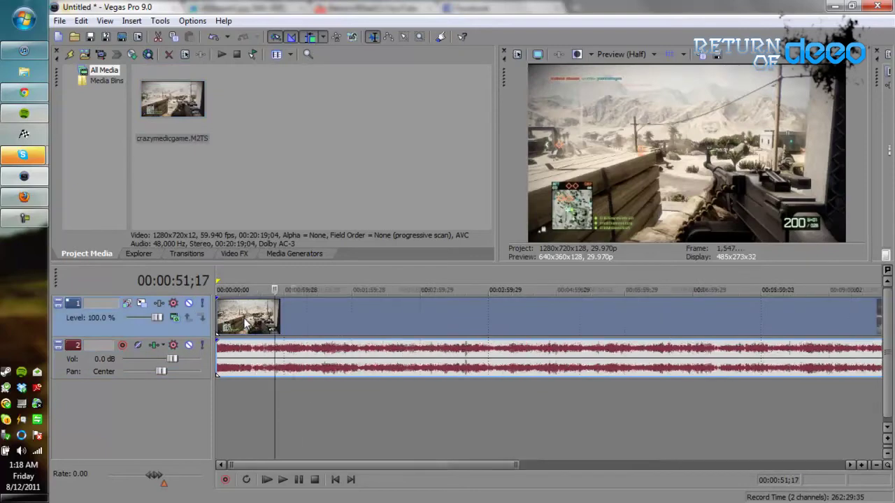
{"action": "left_click", "coordinate": [340, 326]}
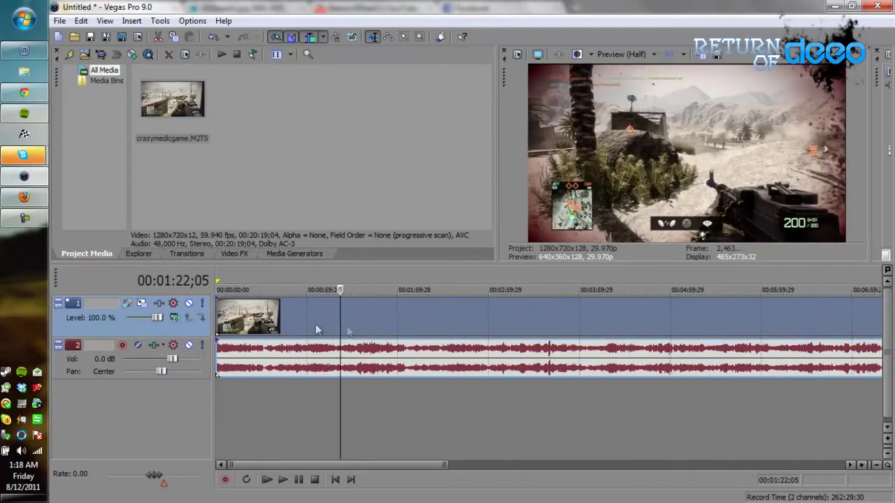
{"action": "key", "text": "s"}
{"action": "scroll", "coordinate": [392, 315], "scroll_direction": "up", "scroll_amount": 4}
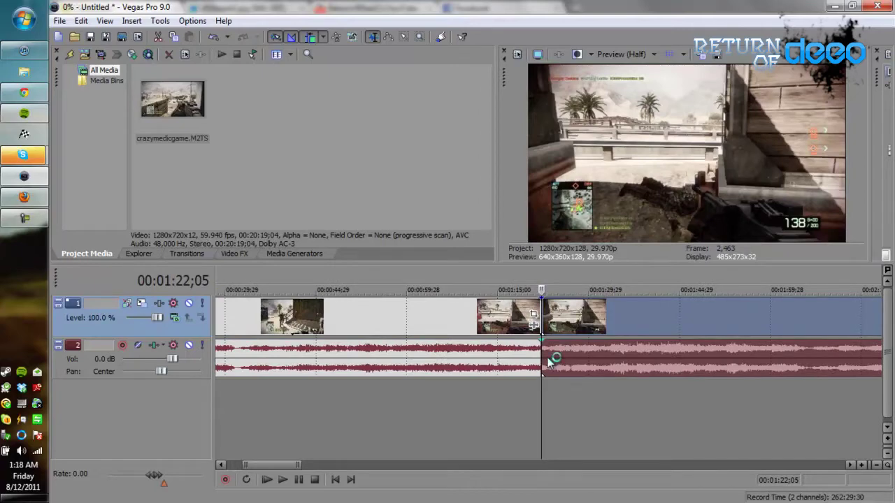
{"action": "key", "text": "ctrl+z"}
- Set the audio track's volume to -0.4 dB and mute the track
{"action": "left_click", "coordinate": [529, 322]}
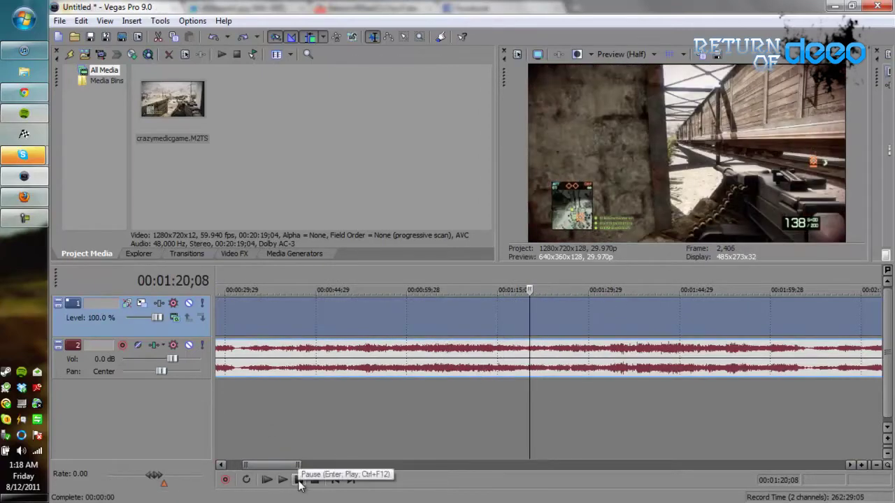
{"action": "left_click_drag", "start_coordinate": [172, 358], "coordinate": [171, 358]}
{"action": "left_click", "coordinate": [188, 345]}
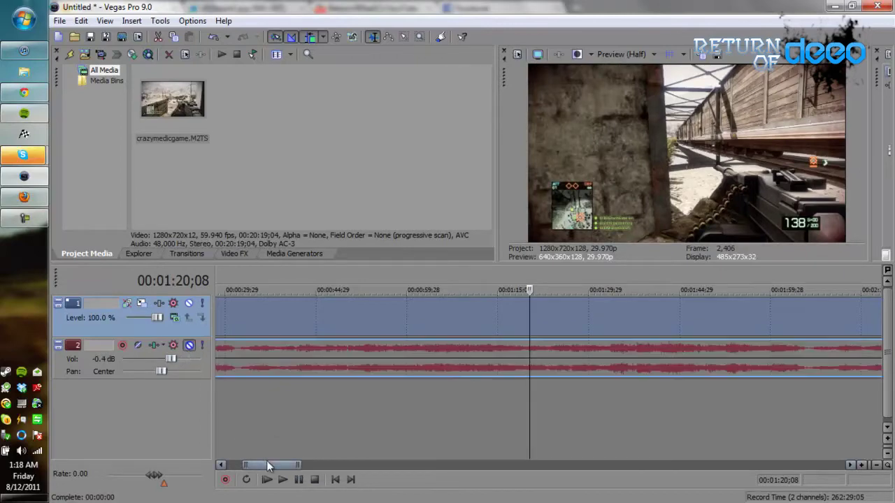
- Split the clip at 00:01:21;24 and at 00:01:20;21 to isolate a short segment
{"action": "left_click", "coordinate": [299, 479]}
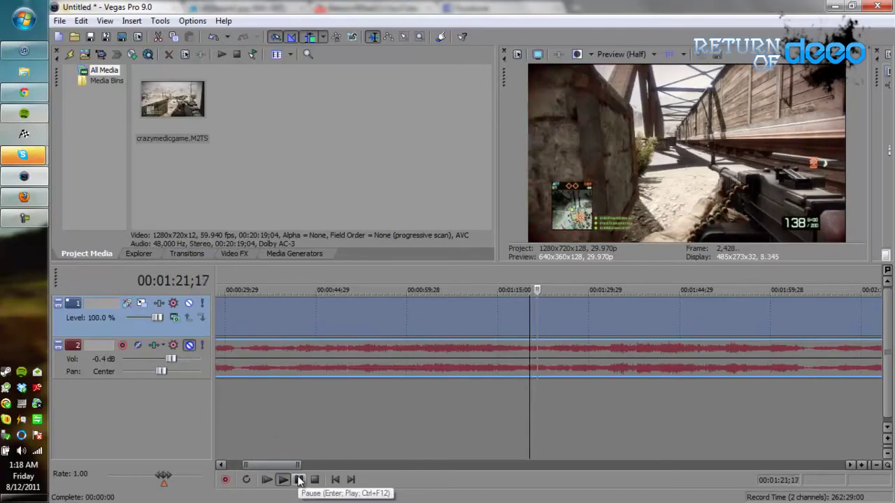
{"action": "left_click", "coordinate": [299, 480]}
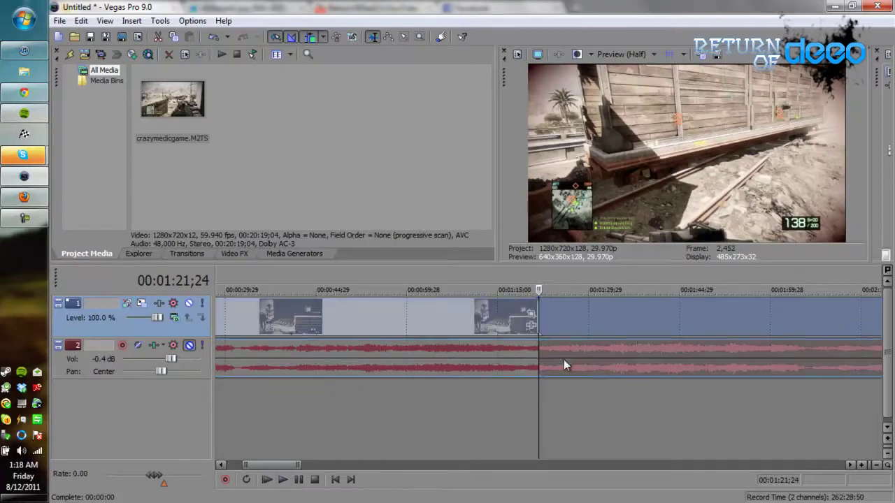
{"action": "left_click", "coordinate": [563, 361]}
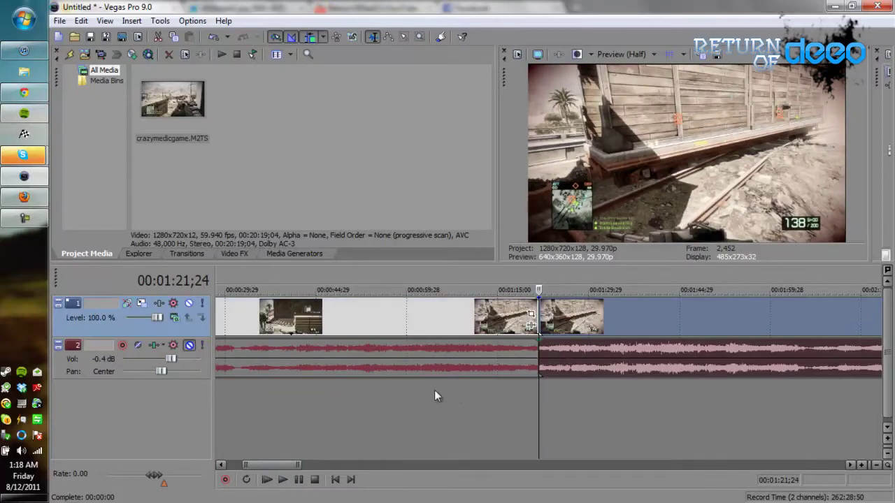
{"action": "scroll", "coordinate": [516, 336], "scroll_direction": "up", "scroll_amount": 3}
{"action": "left_click", "coordinate": [515, 328]}
{"action": "key", "text": "s"}
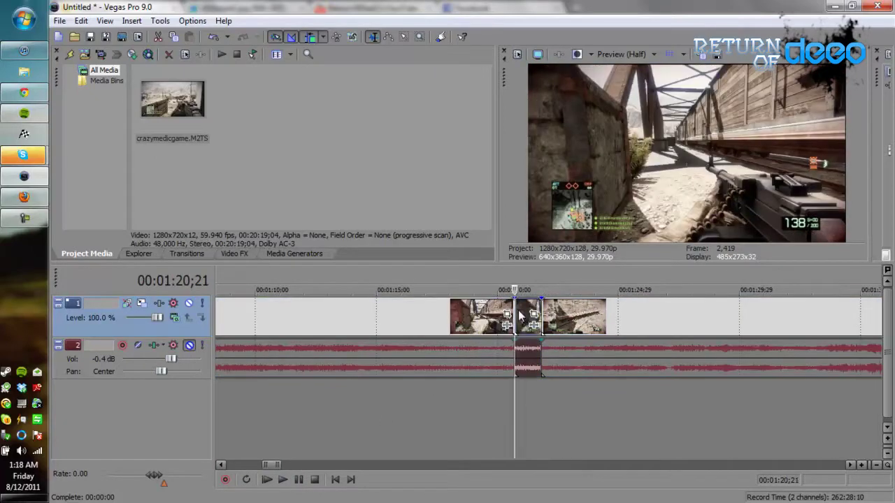
- Preview the isolated segment and move the footage following it to start at about 00:01:25, leaving a gap
{"action": "left_click", "coordinate": [299, 479]}
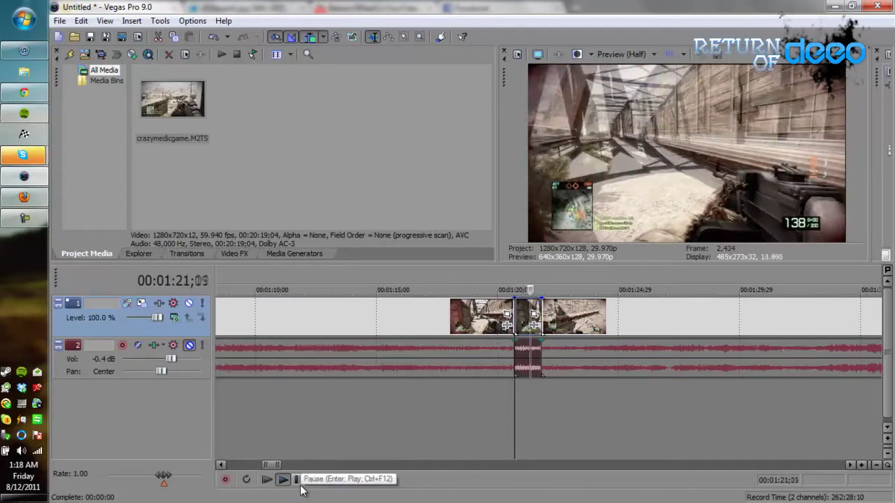
{"action": "left_click_drag", "start_coordinate": [573, 326], "coordinate": [661, 325]}
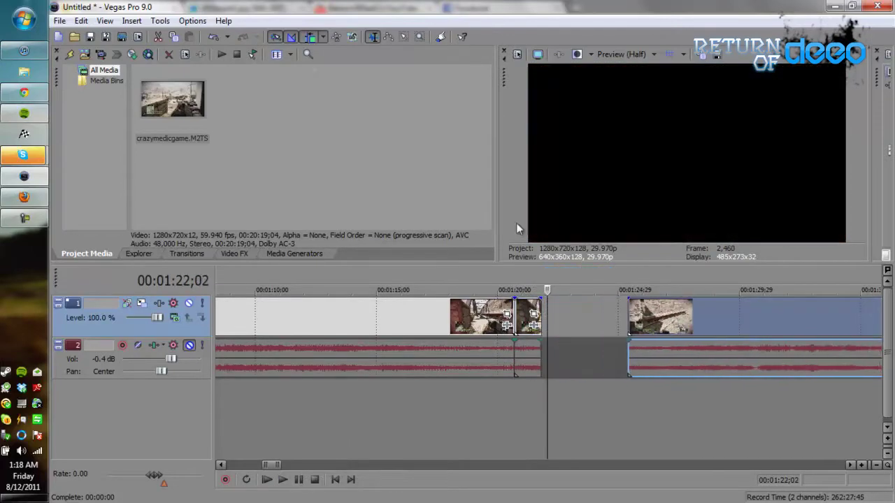
- Paste a copy of the isolated segment directly after the original and reverse the copy
{"action": "left_click", "coordinate": [522, 312]}
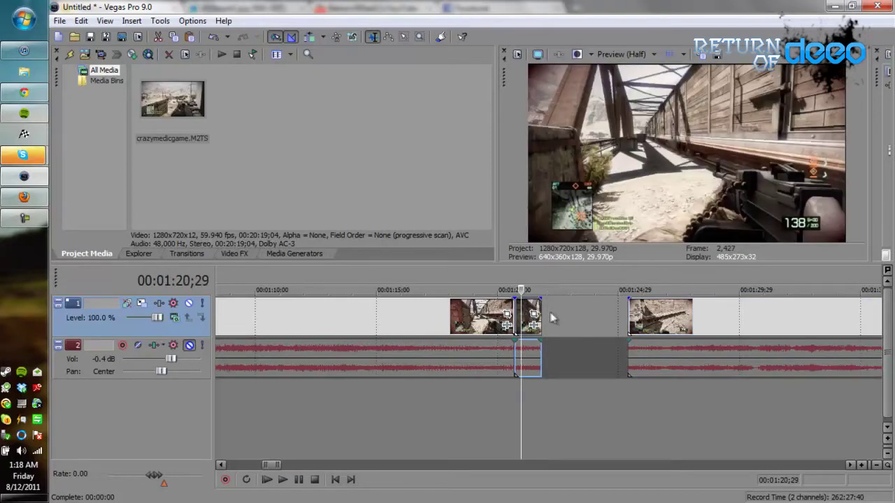
{"action": "left_click", "coordinate": [541, 310]}
{"action": "key", "text": "ctrl+v"}
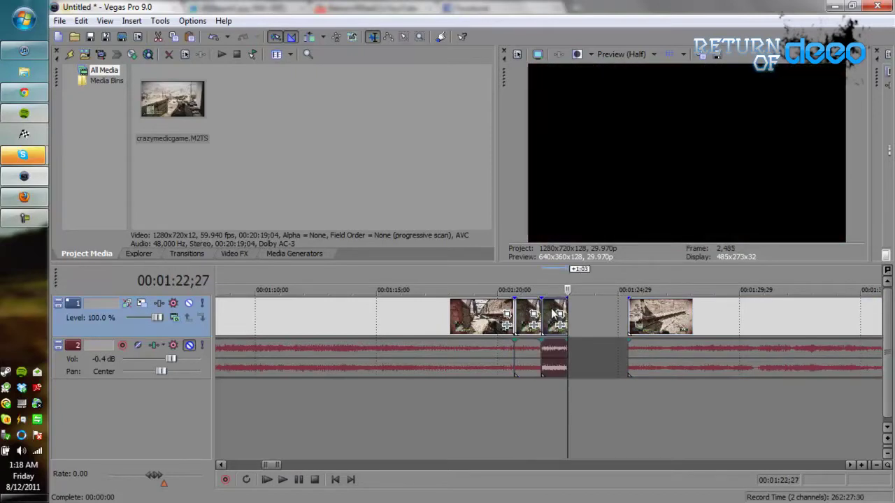
{"action": "right_click", "coordinate": [556, 313]}
{"action": "left_click", "coordinate": [572, 373]}
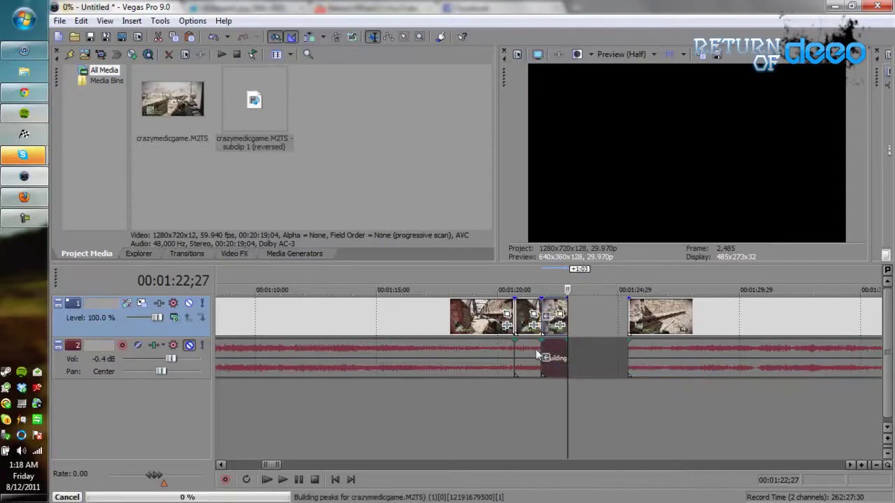
- Paste another forward-playing copy of the segment directly after the reversed one
{"action": "key", "text": "ctrl+v"}
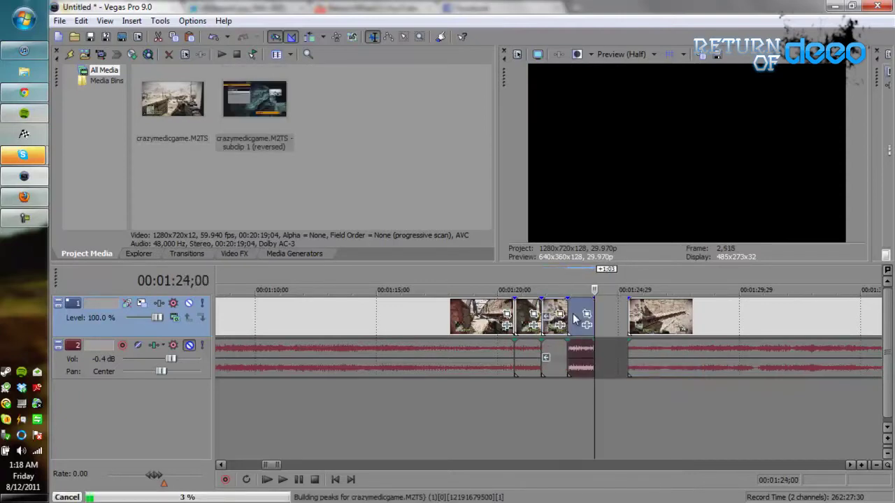
{"action": "left_click", "coordinate": [575, 315]}
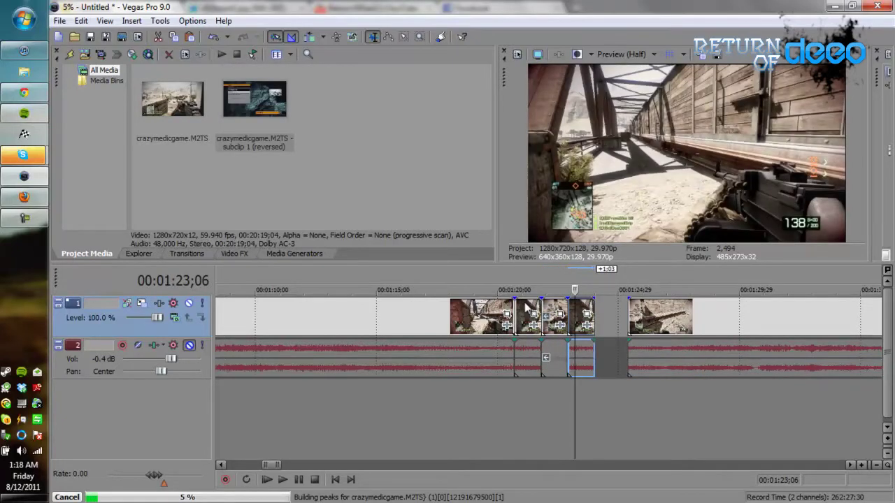
- Move the footage after the gap back so it starts directly after the last pasted copy
{"action": "left_click", "coordinate": [521, 309]}
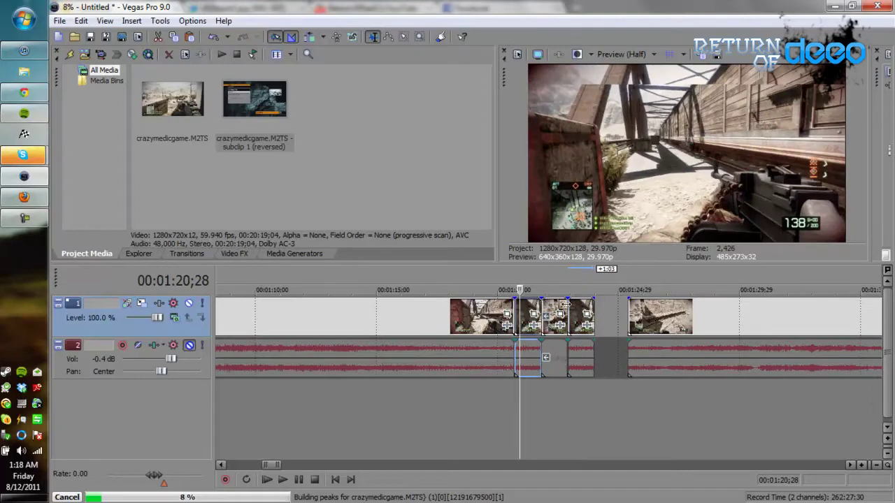
{"action": "left_click_drag", "start_coordinate": [648, 311], "coordinate": [615, 312]}
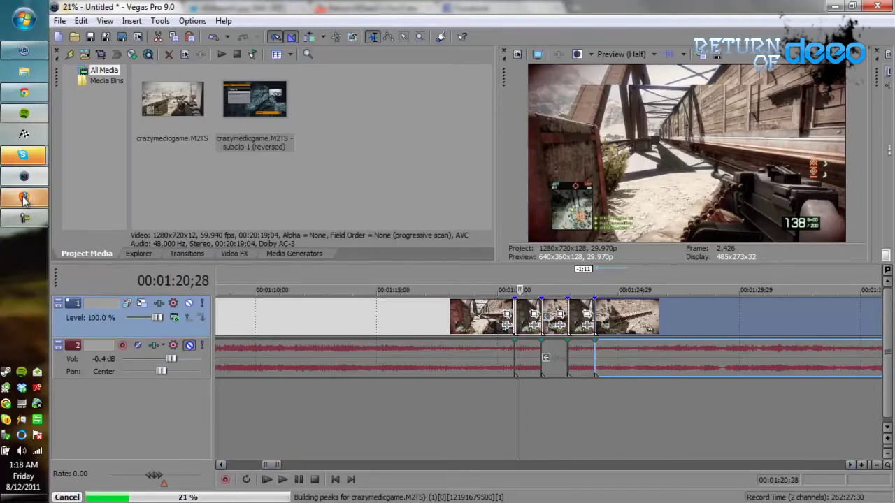
{"action": "left_click", "coordinate": [28, 98]}
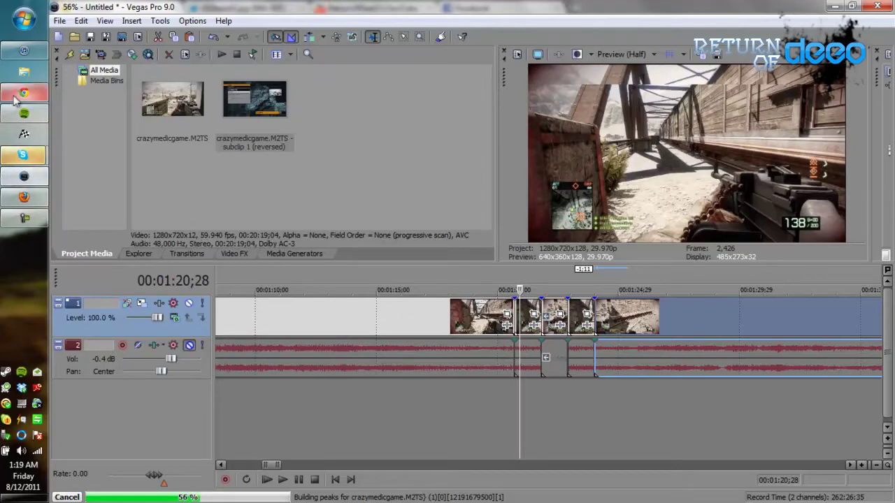
{"action": "left_click", "coordinate": [24, 198]}
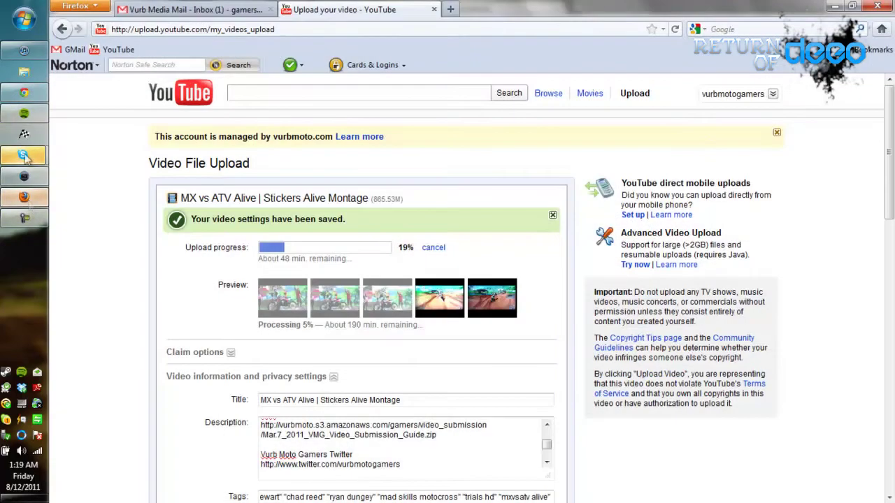
{"action": "left_click", "coordinate": [24, 91]}
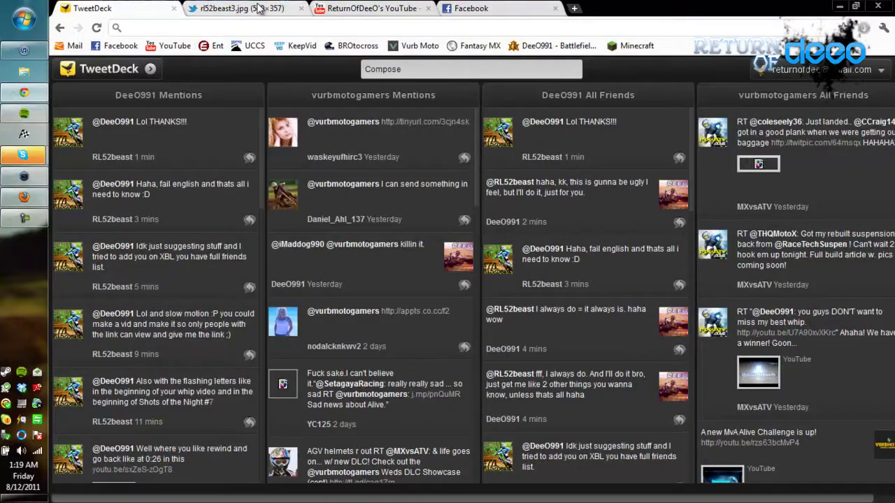
{"action": "left_click", "coordinate": [241, 9]}
{"action": "left_click", "coordinate": [328, 9]}
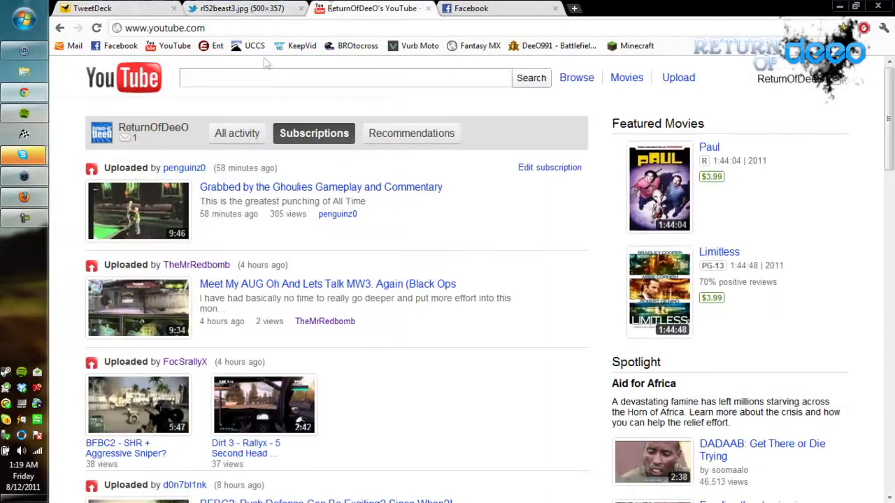
{"action": "left_click", "coordinate": [36, 221]}
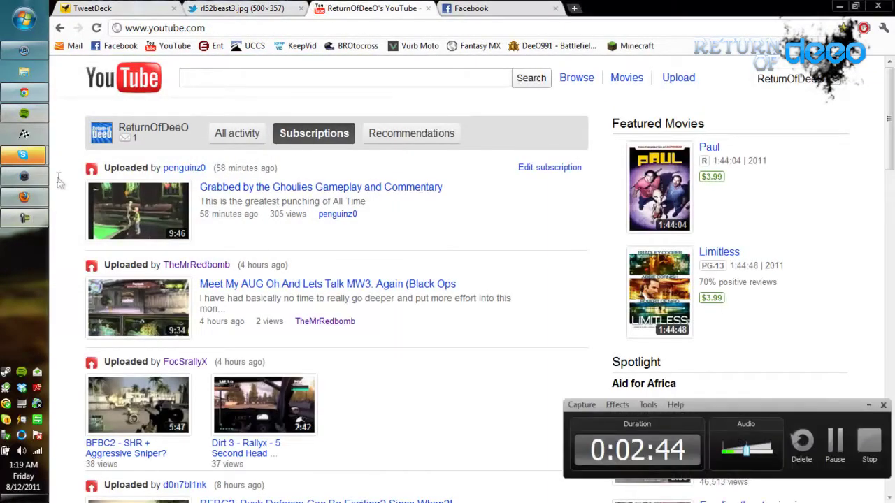
{"action": "scroll", "coordinate": [75, 201], "scroll_direction": "down", "scroll_amount": 2}
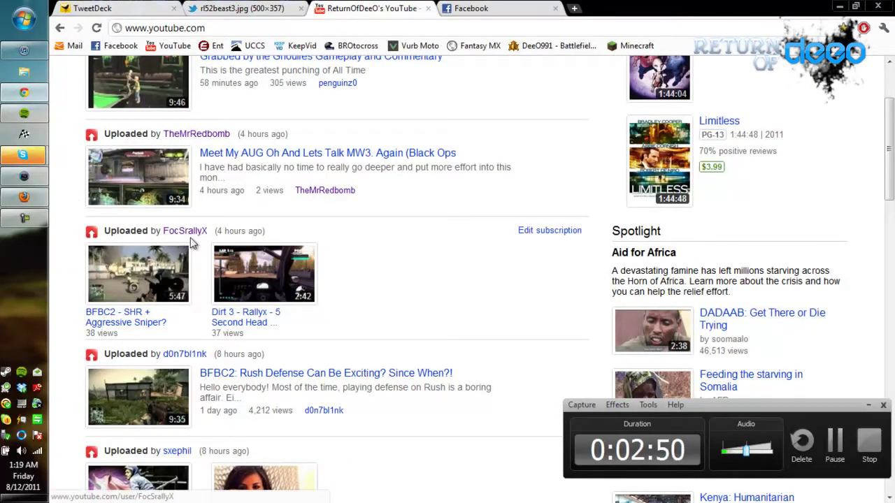
{"action": "scroll", "coordinate": [189, 241], "scroll_direction": "down", "scroll_amount": 1}
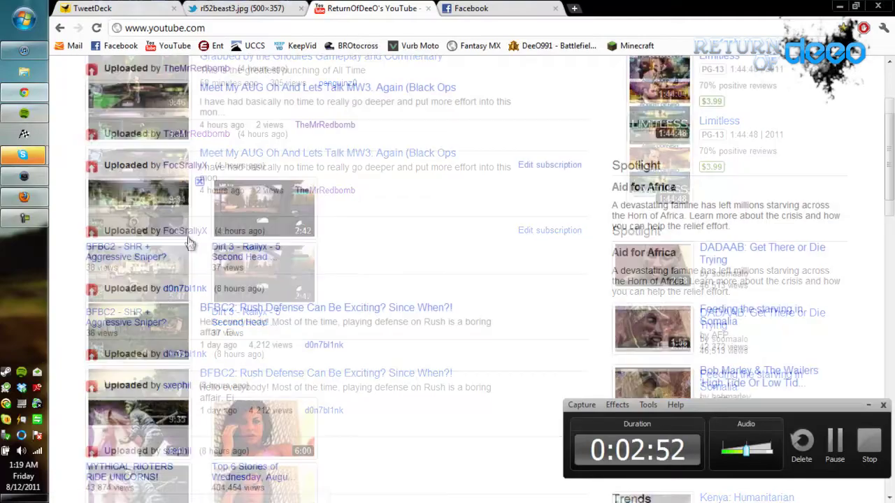
{"action": "scroll", "coordinate": [189, 242], "scroll_direction": "down", "scroll_amount": 2}
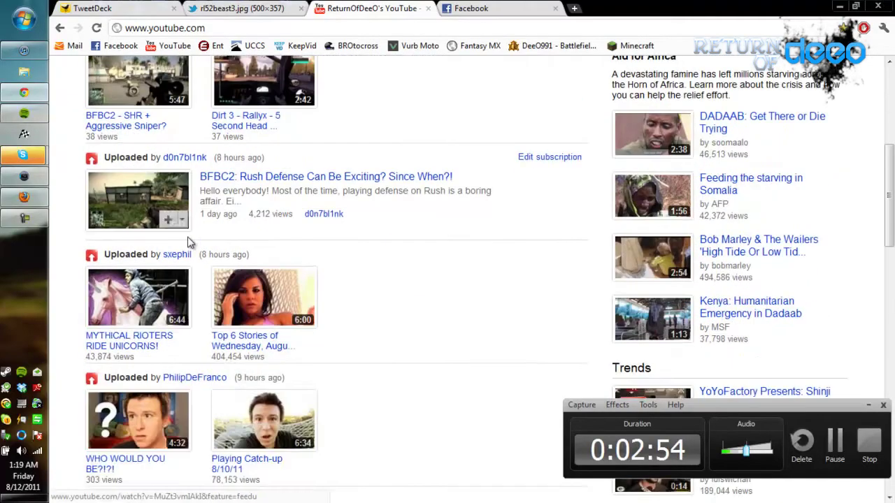
{"action": "scroll", "coordinate": [187, 246], "scroll_direction": "down", "scroll_amount": 5}
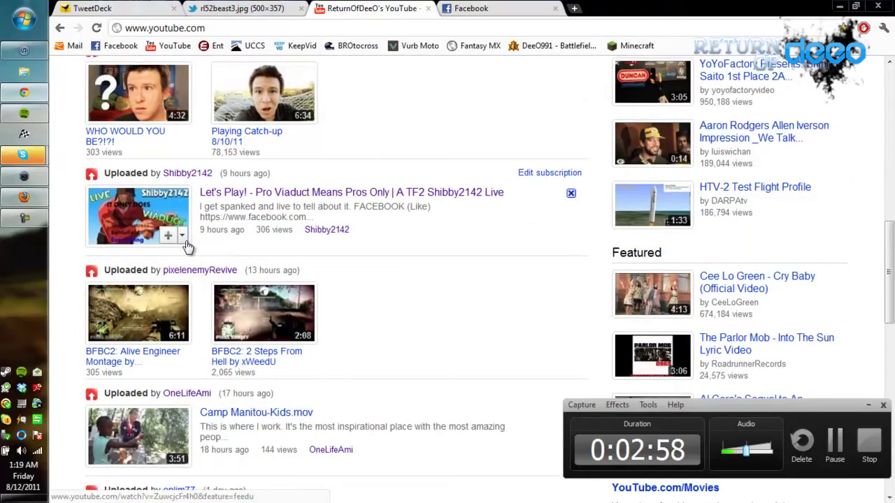
{"action": "scroll", "coordinate": [188, 246], "scroll_direction": "down", "scroll_amount": 1}
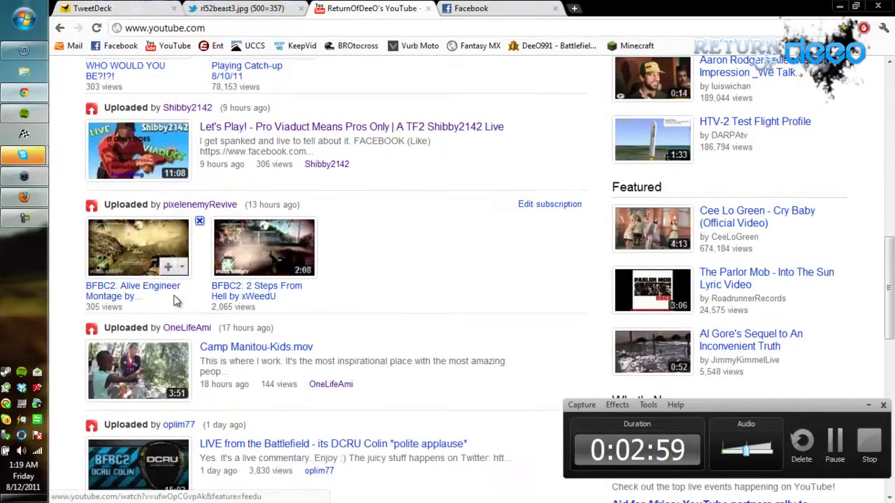
{"action": "left_click", "coordinate": [27, 175]}
{"action": "left_click", "coordinate": [27, 175]}
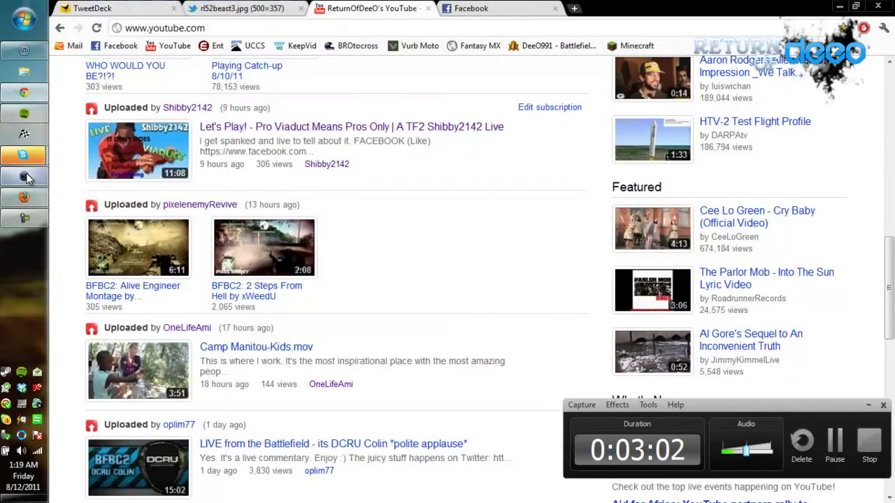
{"action": "scroll", "coordinate": [209, 203], "scroll_direction": "down", "scroll_amount": 4}
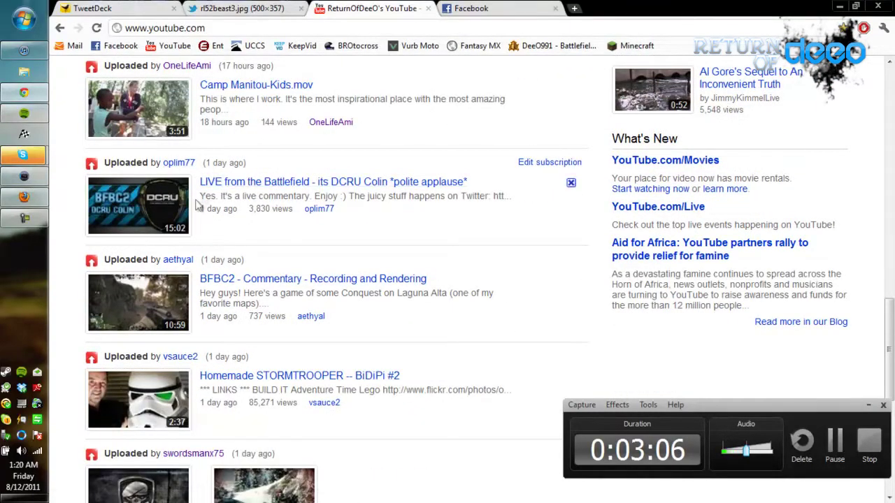
{"action": "scroll", "coordinate": [201, 269], "scroll_direction": "down", "scroll_amount": 1}
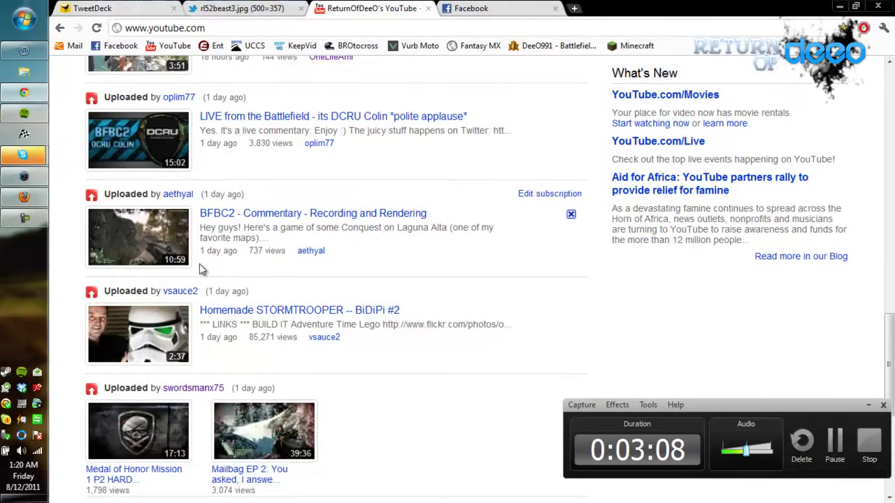
{"action": "scroll", "coordinate": [196, 266], "scroll_direction": "down", "scroll_amount": 1}
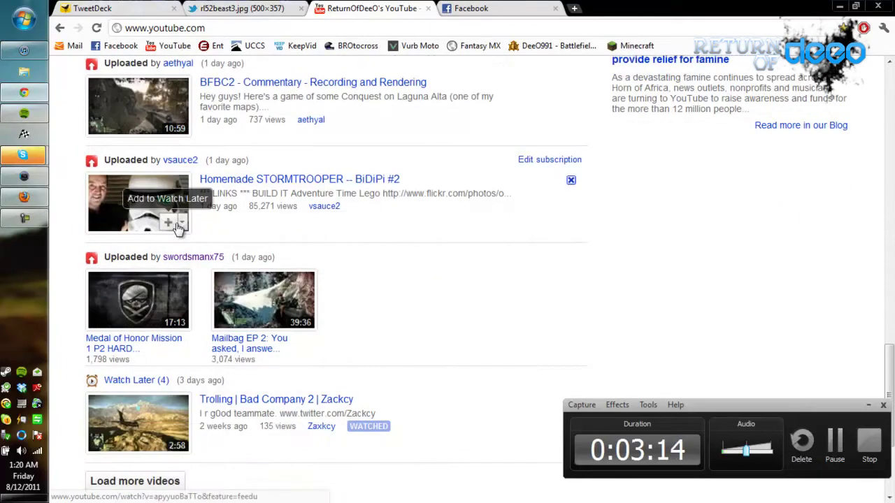
{"action": "scroll", "coordinate": [206, 268], "scroll_direction": "down", "scroll_amount": 2}
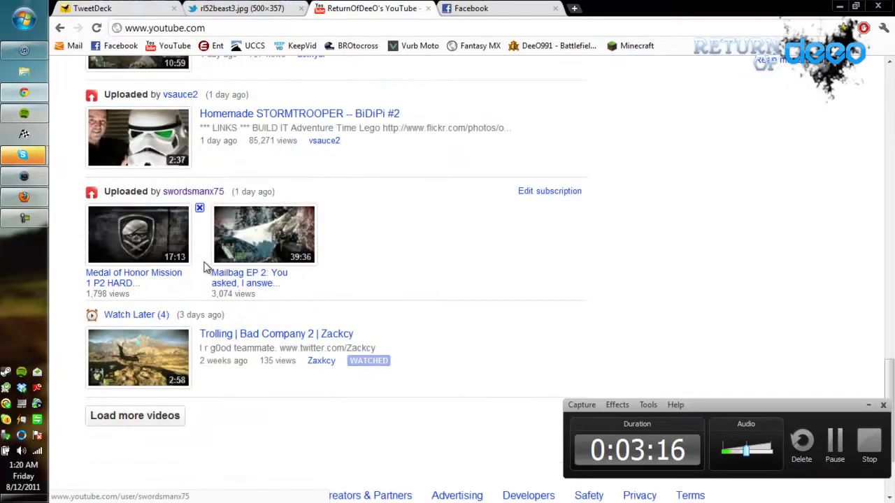
{"action": "mouse_move", "coordinate": [28, 229]}
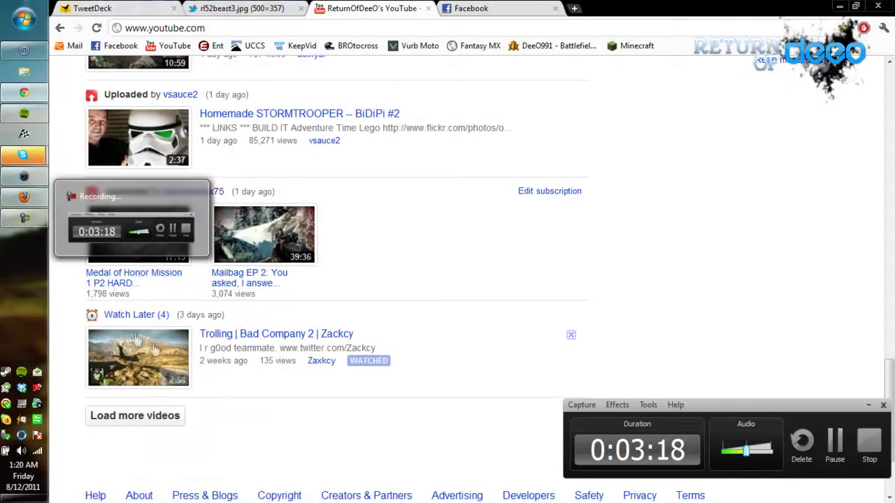
- Switch back to Vegas Pro and preview the rewind sequence from 00:01:20;11 through the pasted copies
{"action": "left_click", "coordinate": [24, 178]}
{"action": "left_click", "coordinate": [507, 311]}
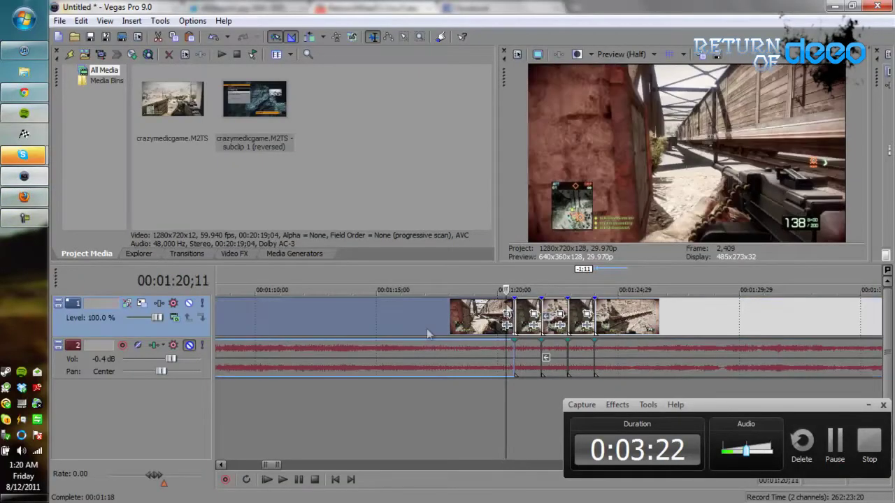
{"action": "left_click", "coordinate": [295, 481]}
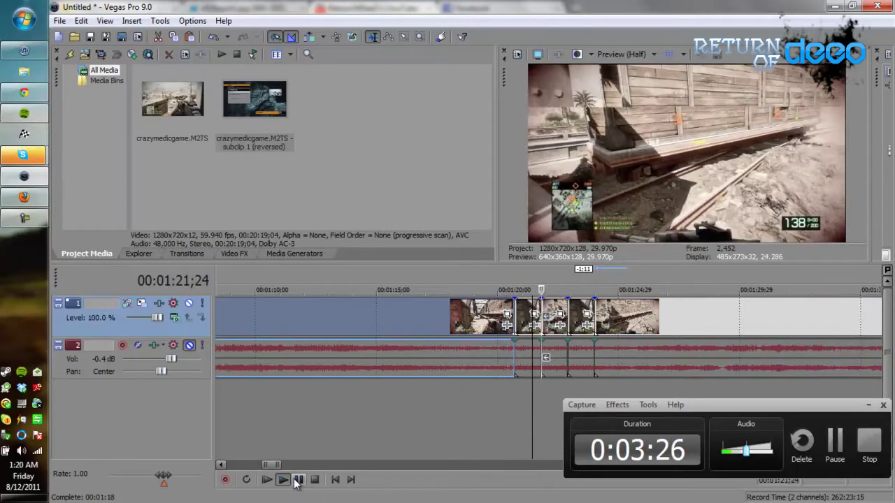
{"action": "left_click", "coordinate": [296, 480]}
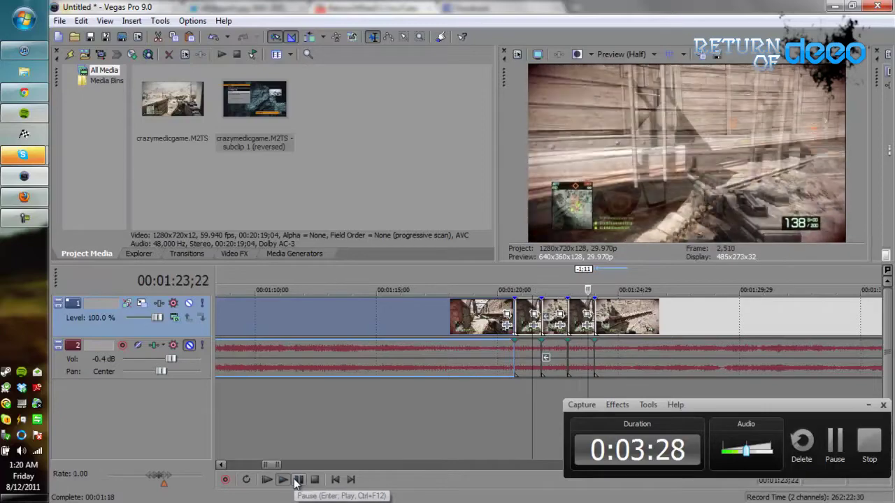
- Select the time range from 00:01:21;12 to 00:01:23;12 across the original, reversed and forward segments
{"action": "left_click", "coordinate": [539, 277]}
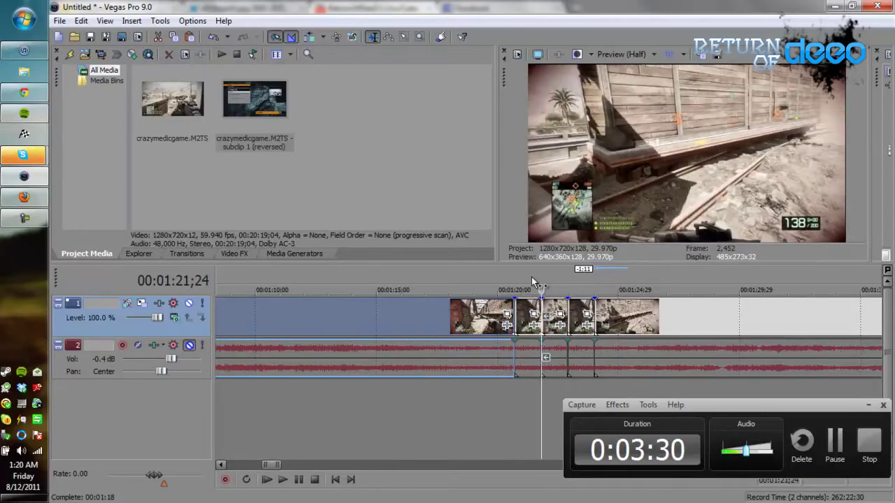
{"action": "left_click_drag", "start_coordinate": [531, 277], "coordinate": [579, 285]}
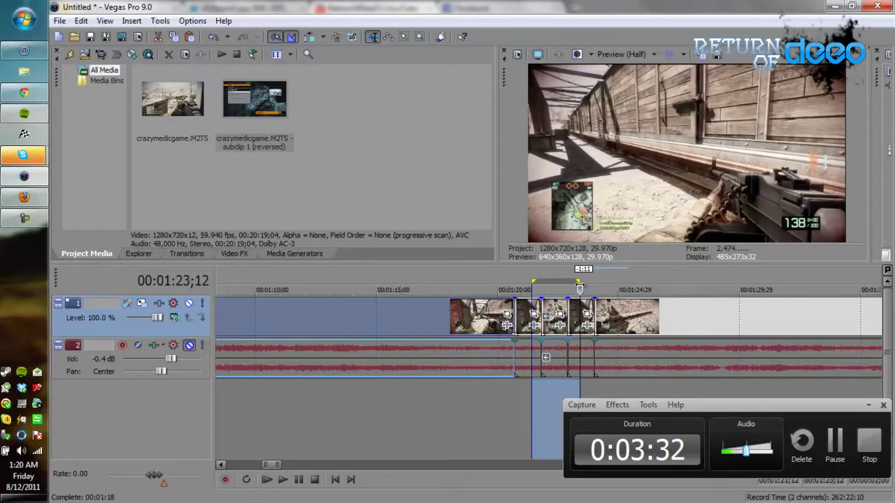
{"action": "key", "text": "ctrl+b"}
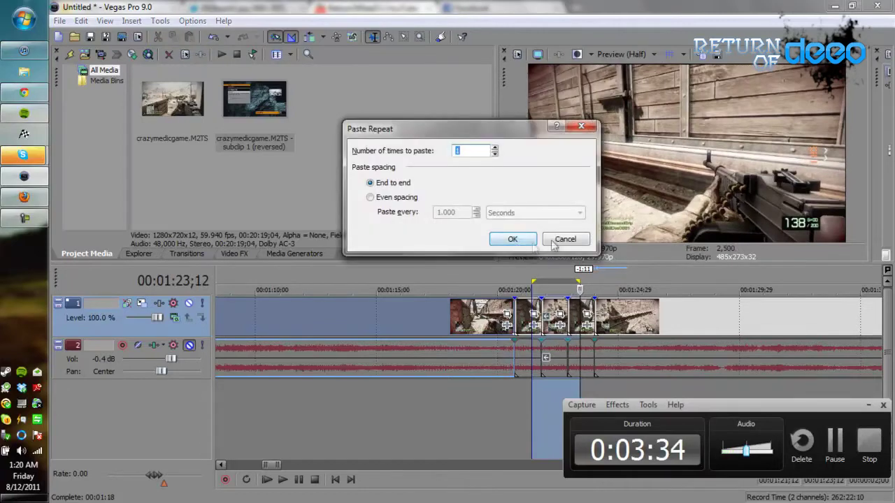
{"action": "left_click", "coordinate": [567, 238]}
{"action": "key", "text": "ctrl+b"}
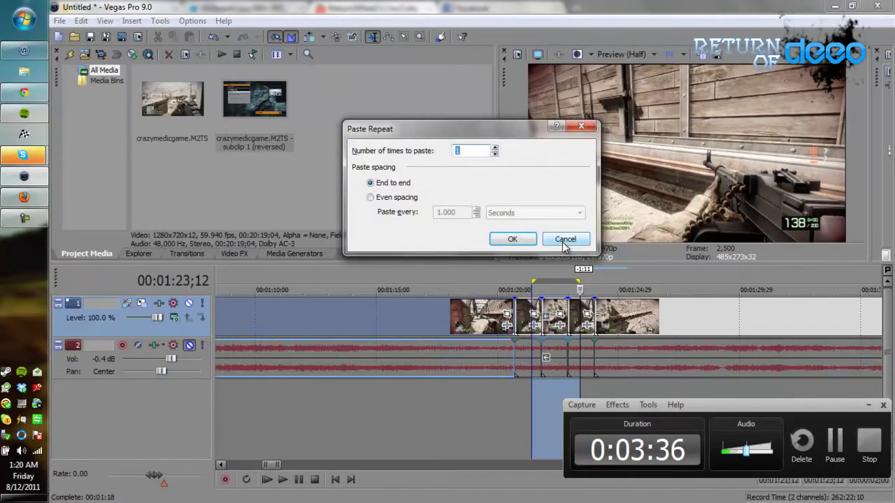
{"action": "left_click", "coordinate": [555, 240]}
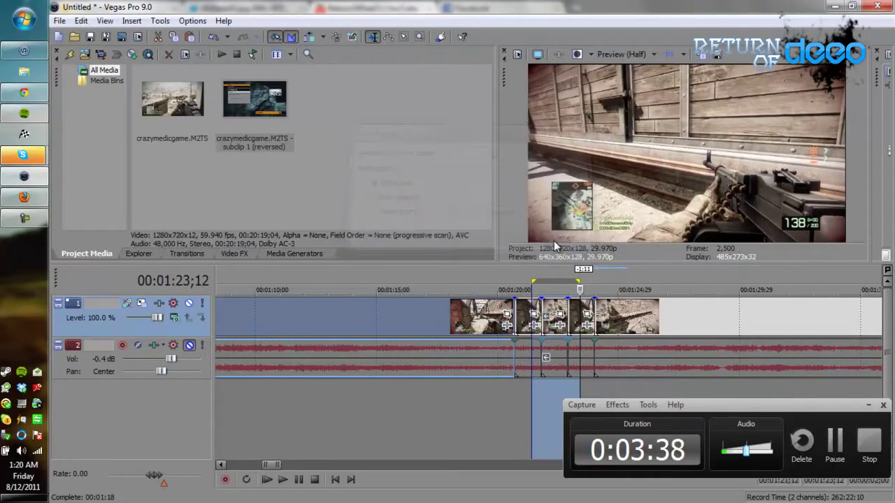
- Play back the selected time range to review the rewind effect
{"action": "key", "text": "space"}
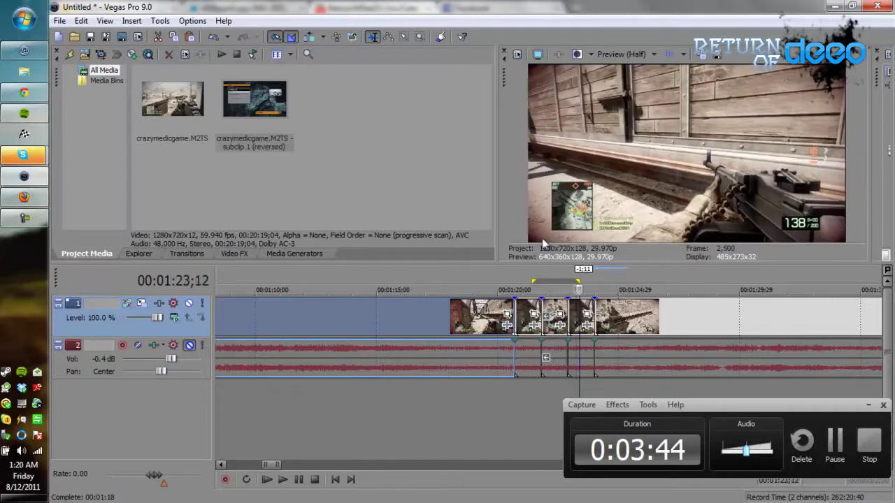
{"action": "key", "text": "space"}
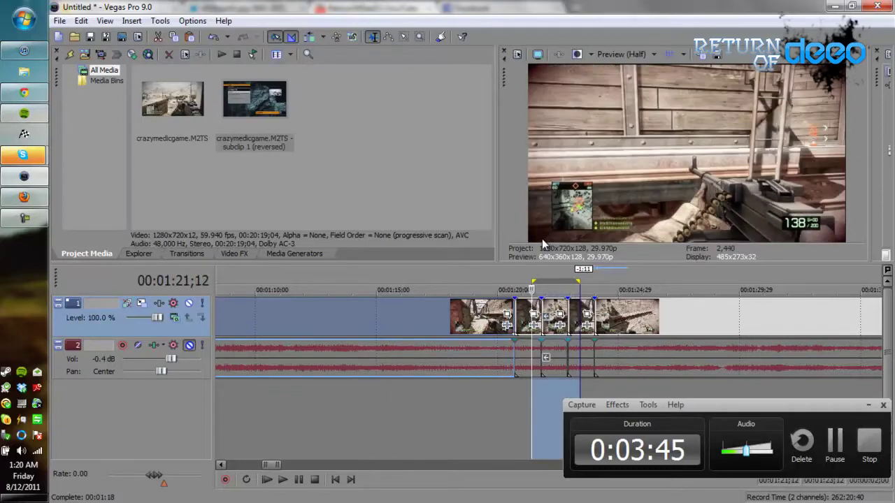
{"action": "left_click", "coordinate": [284, 482]}
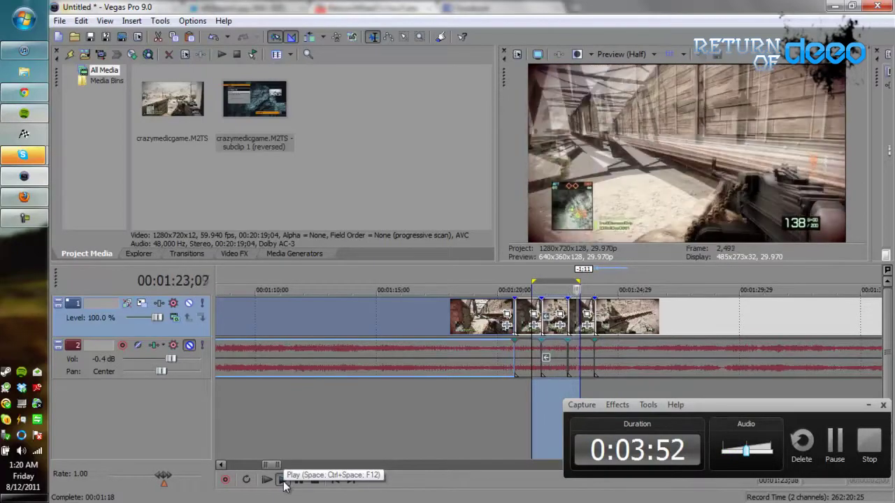
{"action": "key", "text": "space"}
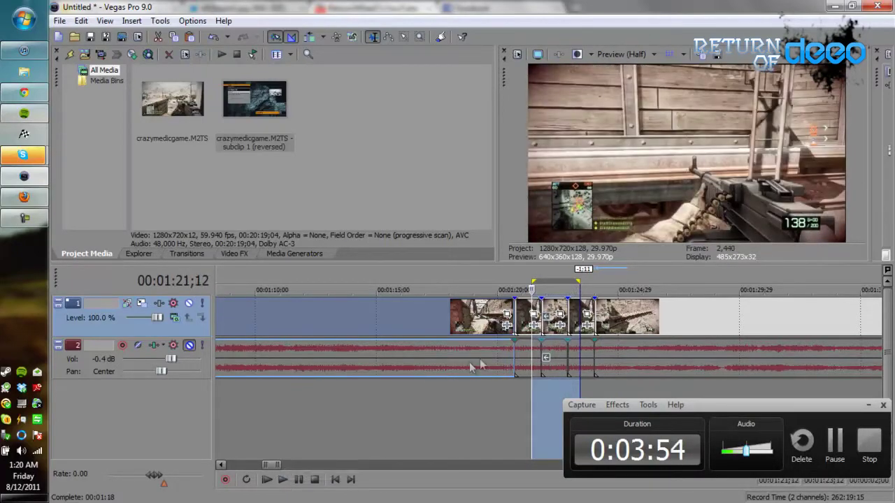
- Enable Auto Ripple and shift the last forward copy, together with the footage following it, about 2 seconds later on the timeline
{"action": "left_click", "coordinate": [473, 439]}
{"action": "left_click", "coordinate": [554, 315]}
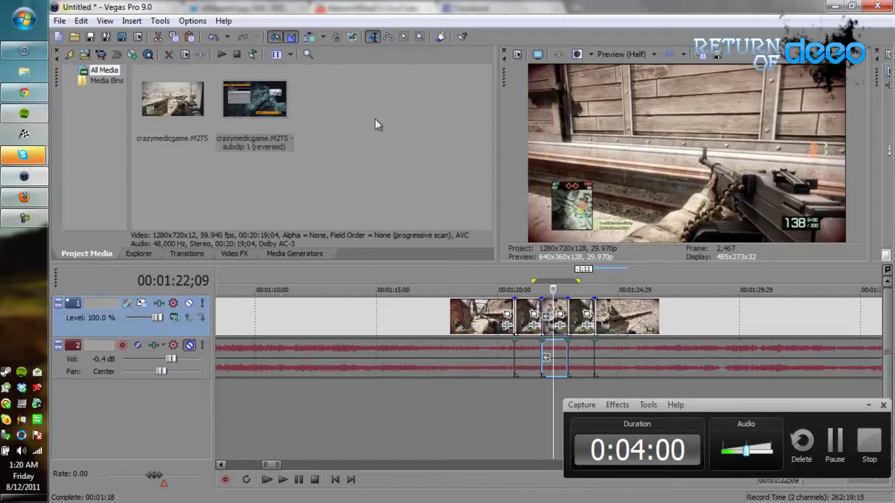
{"action": "left_click", "coordinate": [310, 37]}
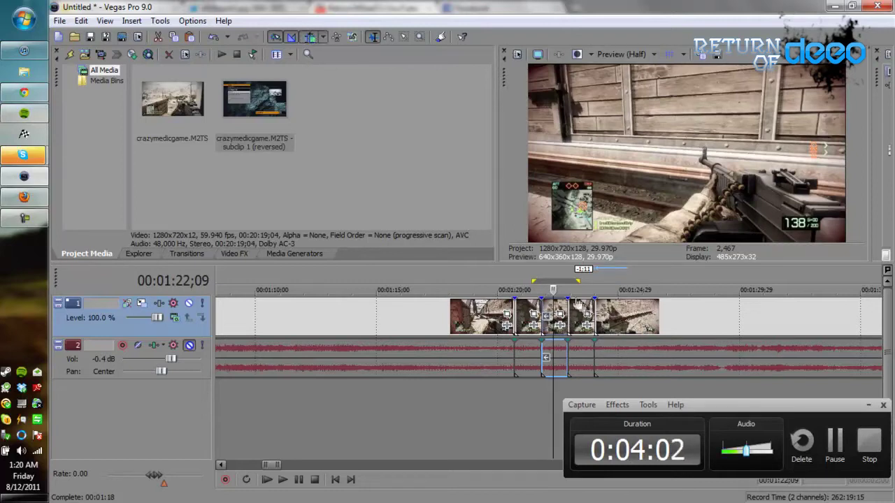
{"action": "mouse_move", "coordinate": [579, 307]}
{"action": "left_mouse_down"}
{"action": "mouse_move", "coordinate": [634, 317]}
{"action": "mouse_move", "coordinate": [583, 314]}
{"action": "left_mouse_up"}
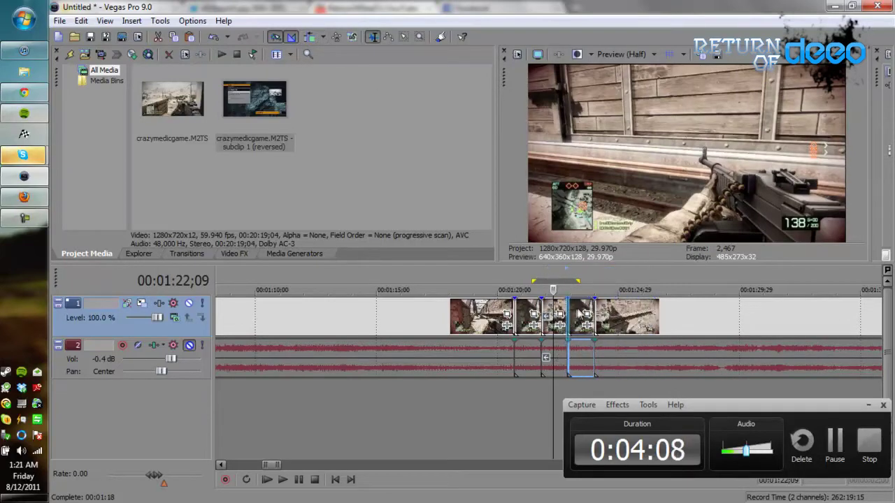
{"action": "left_click", "coordinate": [308, 37]}
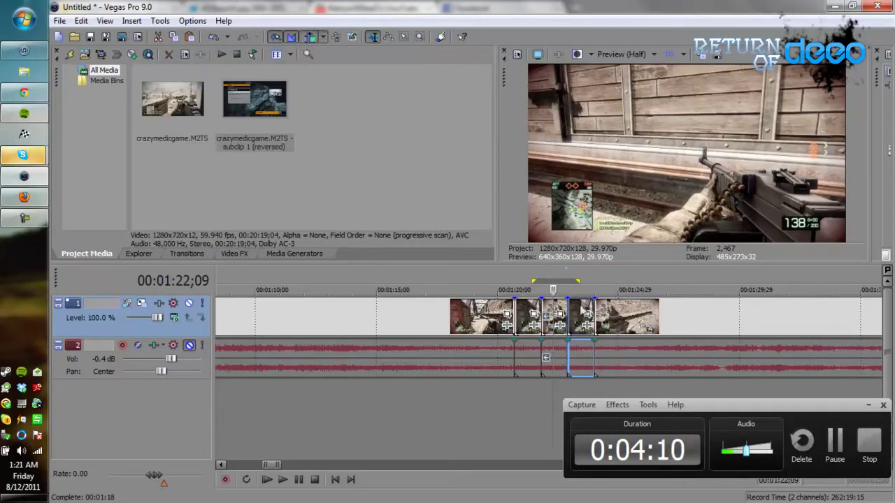
{"action": "left_click_drag", "start_coordinate": [582, 312], "coordinate": [629, 312]}
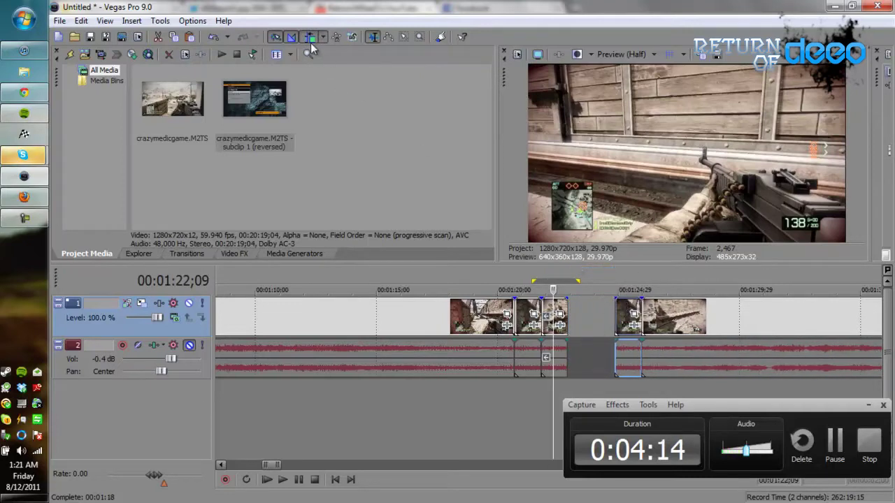
- Disable Auto Ripple and time-stretch the reversed clip by about 2 seconds to fill the gap before the last forward copy
{"action": "double_click", "coordinate": [564, 306]}
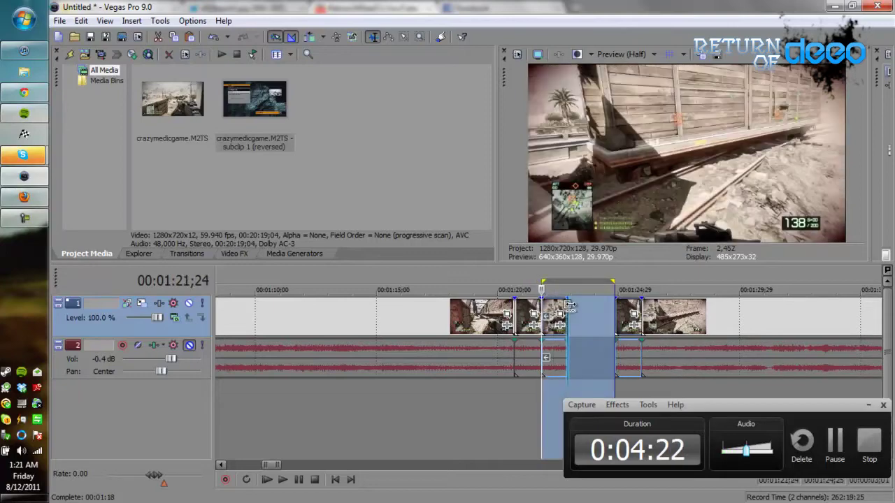
{"action": "left_click_drag", "start_coordinate": [439, 288], "coordinate": [416, 288]}
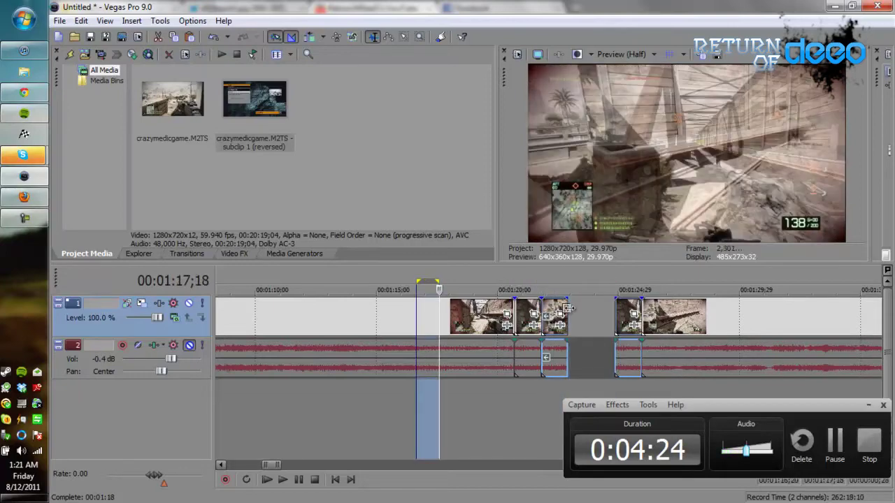
{"action": "left_click", "coordinate": [567, 309]}
{"action": "left_click_drag", "start_coordinate": [568, 310], "coordinate": [611, 313]}
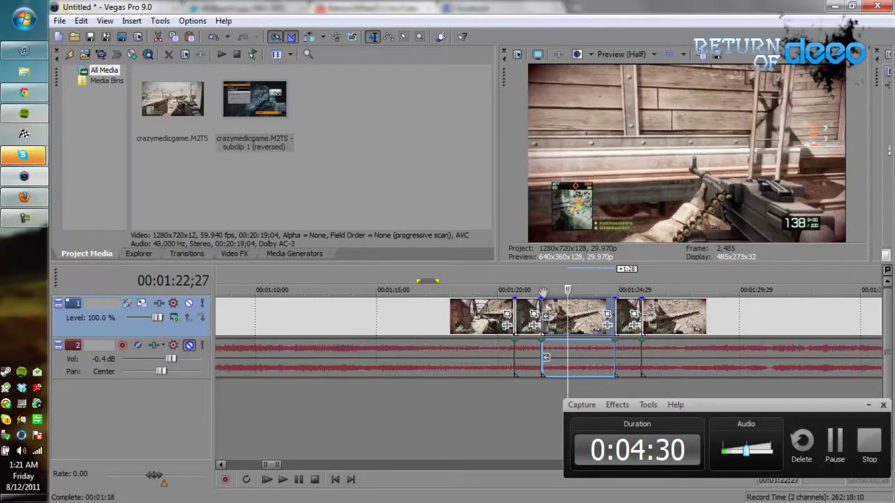
- Play back the stretched reversed clip from 00:01:22;03
{"action": "left_click", "coordinate": [549, 290]}
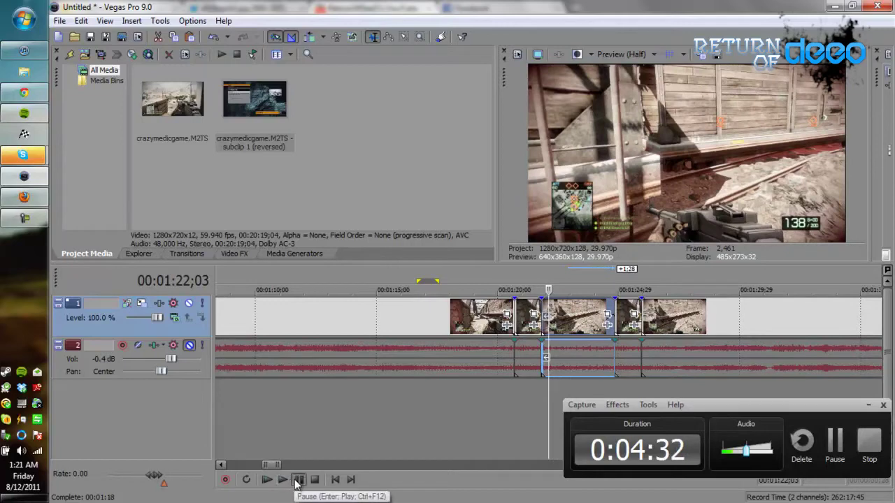
{"action": "left_click", "coordinate": [297, 480]}
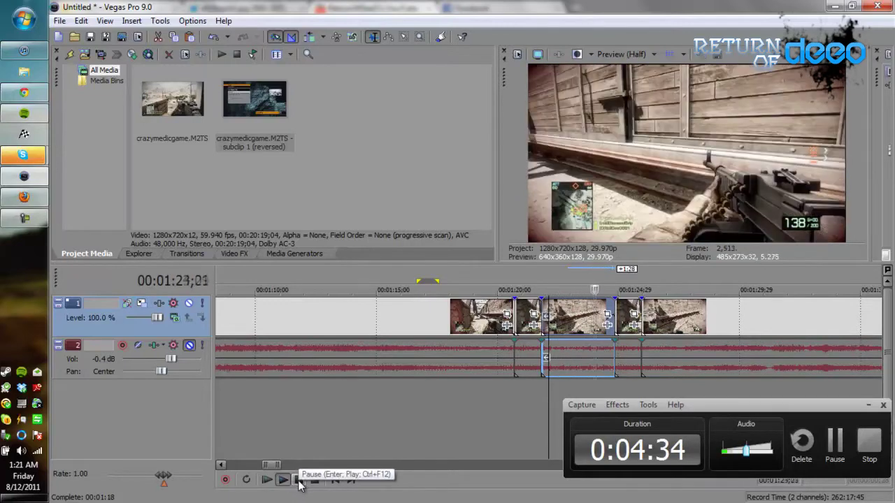
{"action": "left_click", "coordinate": [298, 480]}
- Select a time range of about 3;22 spanning the stretched reversed clip and review the slowed rewind in playback
{"action": "left_click_drag", "start_coordinate": [534, 287], "coordinate": [627, 290]}
{"action": "key", "text": "Right"}
{"action": "key", "text": "Right"}
{"action": "key", "text": "Right"}
{"action": "key", "text": "Right"}
{"action": "key", "text": "Right"}
{"action": "key", "text": "Right"}
{"action": "key", "text": "Right"}
{"action": "key", "text": "Right"}
{"action": "key", "text": "Right"}
{"action": "key", "text": "Right"}
{"action": "key", "text": "Right"}
{"action": "key", "text": "Right"}
{"action": "key", "text": "Right"}
{"action": "key", "text": "Right"}
{"action": "key", "text": "Right"}
{"action": "key", "text": "Right"}
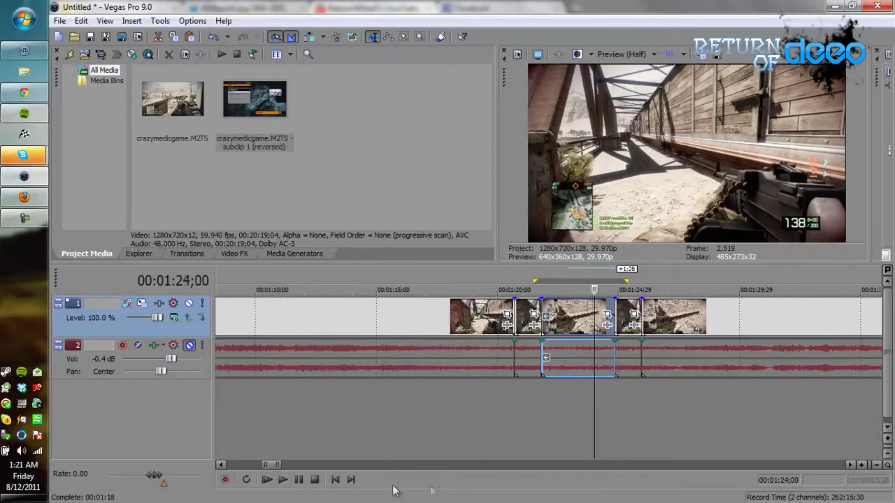
{"action": "left_click", "coordinate": [300, 480]}
{"action": "left_click", "coordinate": [299, 480]}
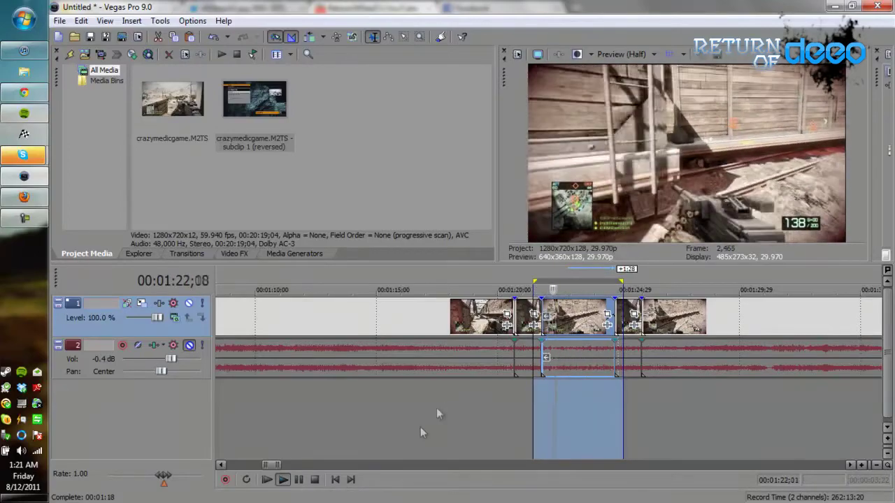
{"action": "left_click", "coordinate": [299, 480]}
- Split the following footage at 00:01:27;02 and 00:01:27;17, and move the remainder about 3;06 later on the timeline
{"action": "left_click", "coordinate": [669, 331]}
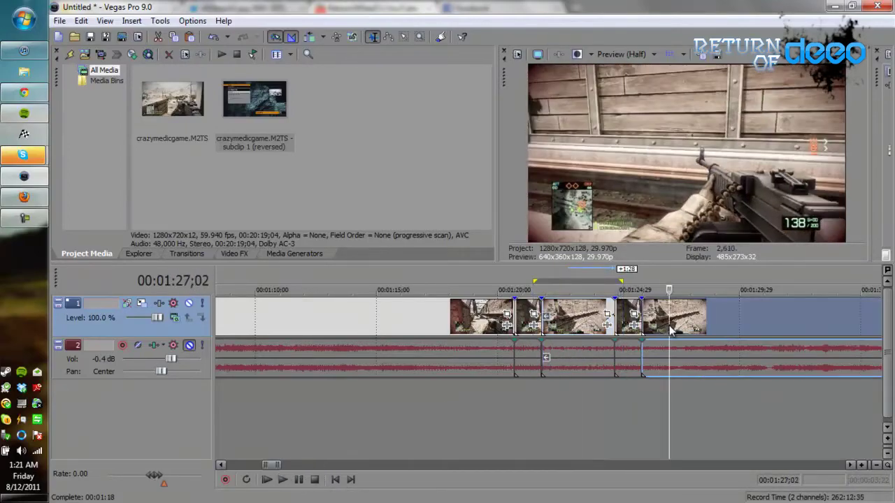
{"action": "key", "text": "s"}
{"action": "key", "text": "d"}
{"action": "left_click", "coordinate": [680, 322]}
{"action": "key", "text": "s"}
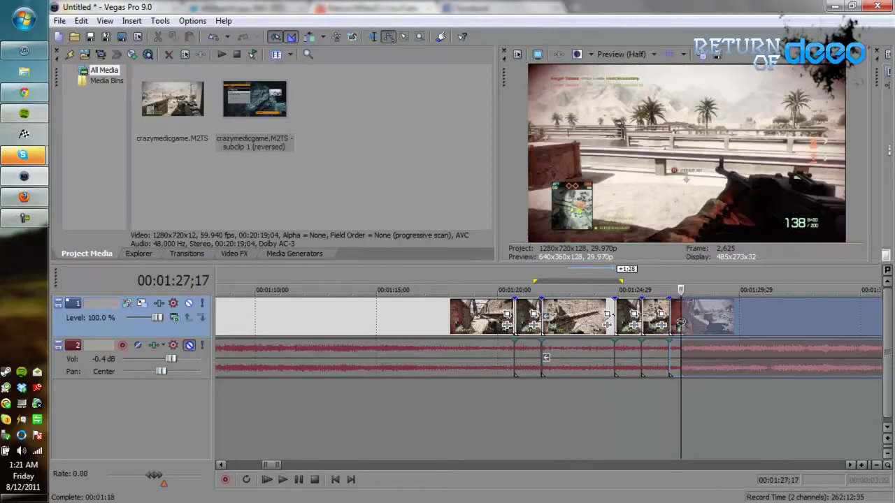
{"action": "key", "text": "ctrl+d"}
{"action": "left_click_drag", "start_coordinate": [698, 324], "coordinate": [776, 326]}
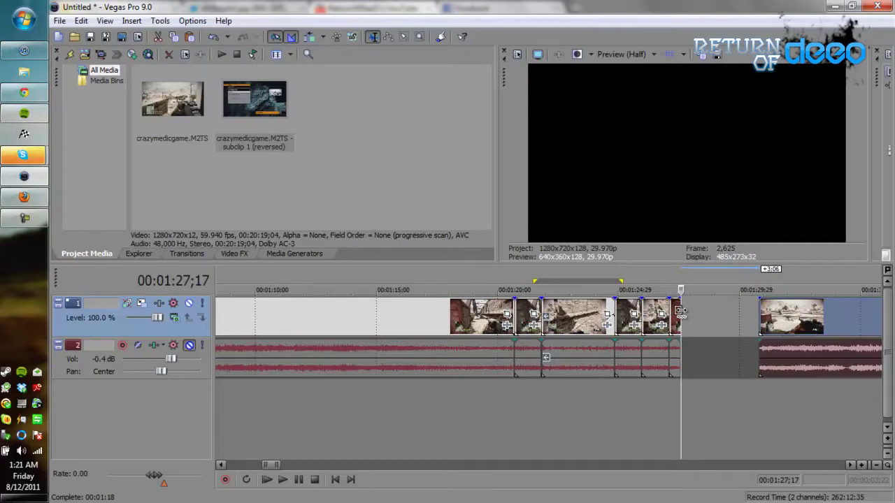
- Time-stretch the short piece before the new gap by about 1.5 seconds and play it from 00:01:27;17
{"action": "left_click_drag", "start_coordinate": [680, 313], "coordinate": [716, 313]}
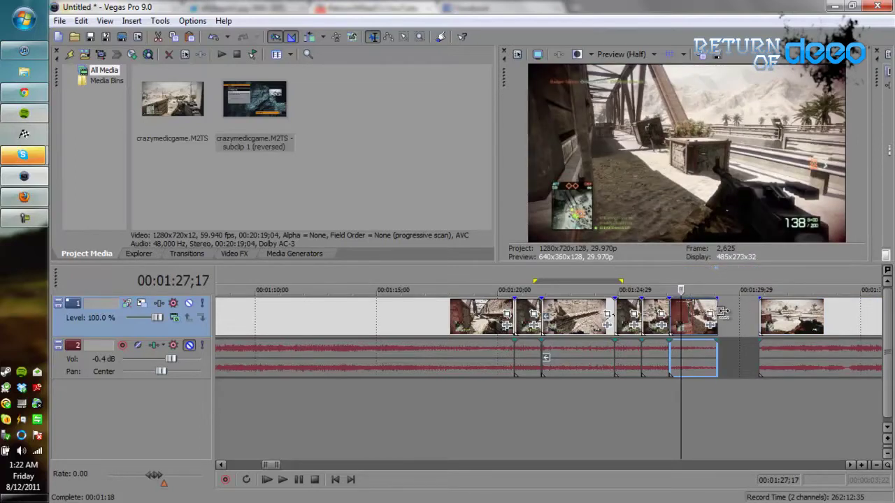
{"action": "left_click", "coordinate": [300, 480]}
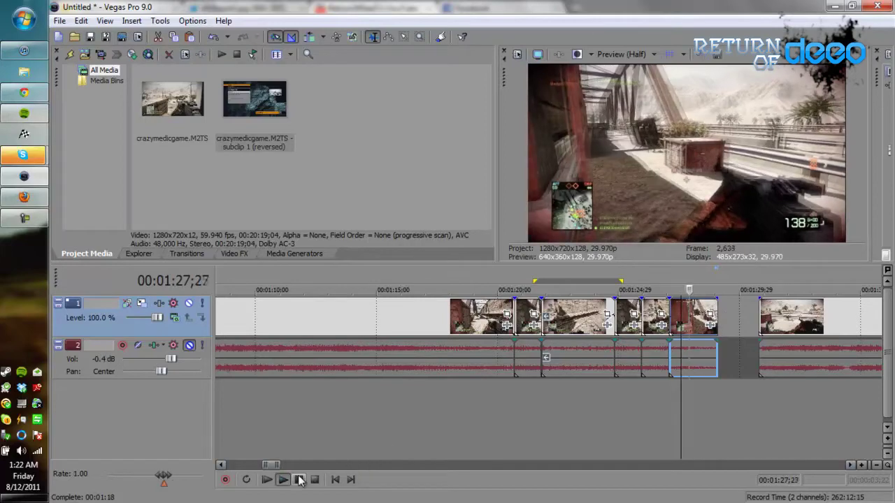
{"action": "left_click", "coordinate": [300, 480]}
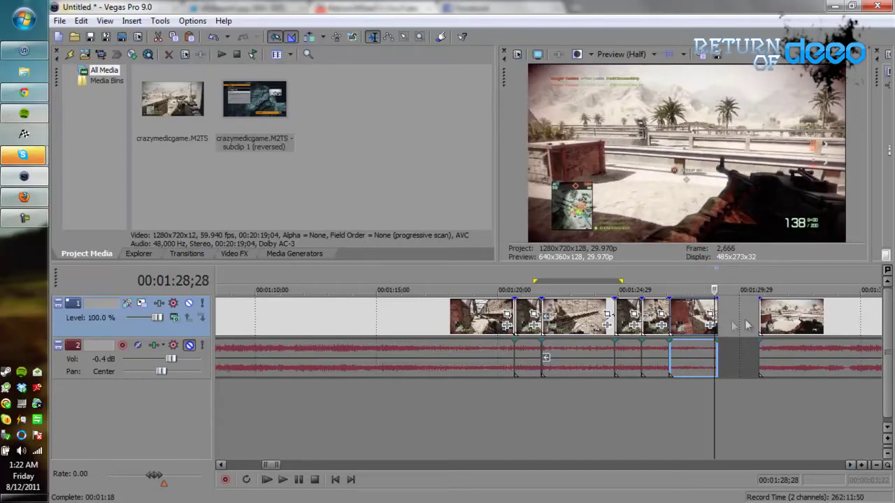
- Split the moved footage at 00:01:32;23 and 00:01:33;02, and try stretching the short piece between the cuts with Auto Ripple enabled
{"action": "left_click", "coordinate": [807, 316]}
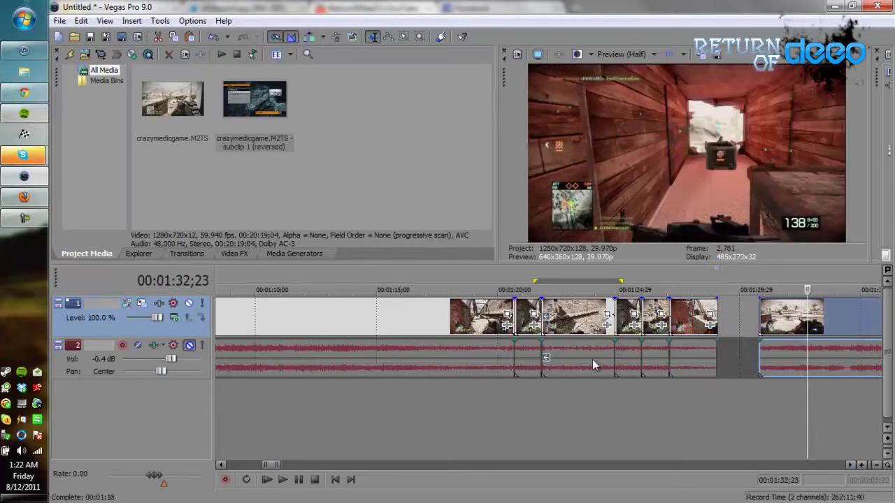
{"action": "key", "text": "s"}
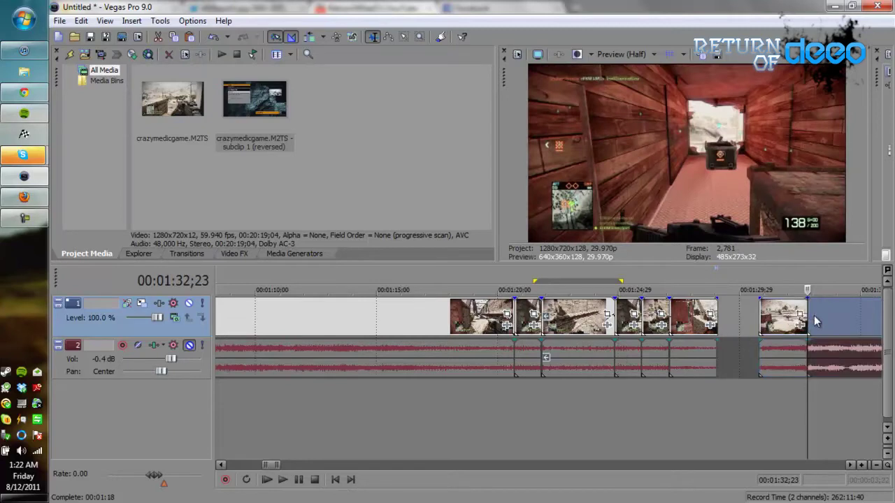
{"action": "left_click", "coordinate": [815, 318]}
{"action": "key", "text": "s"}
{"action": "mouse_move", "coordinate": [817, 316]}
{"action": "left_mouse_down"}
{"action": "mouse_move", "coordinate": [863, 318]}
{"action": "mouse_move", "coordinate": [824, 321]}
{"action": "left_mouse_up"}
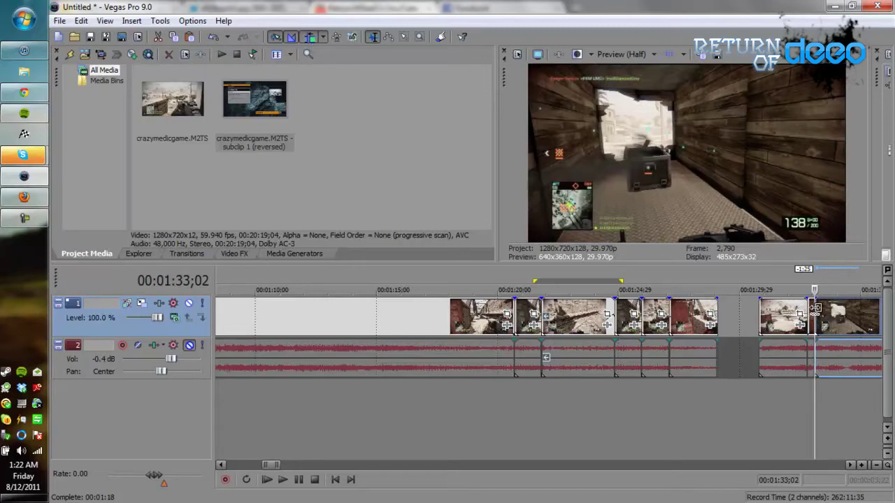
{"action": "left_click_drag", "start_coordinate": [814, 311], "coordinate": [839, 308]}
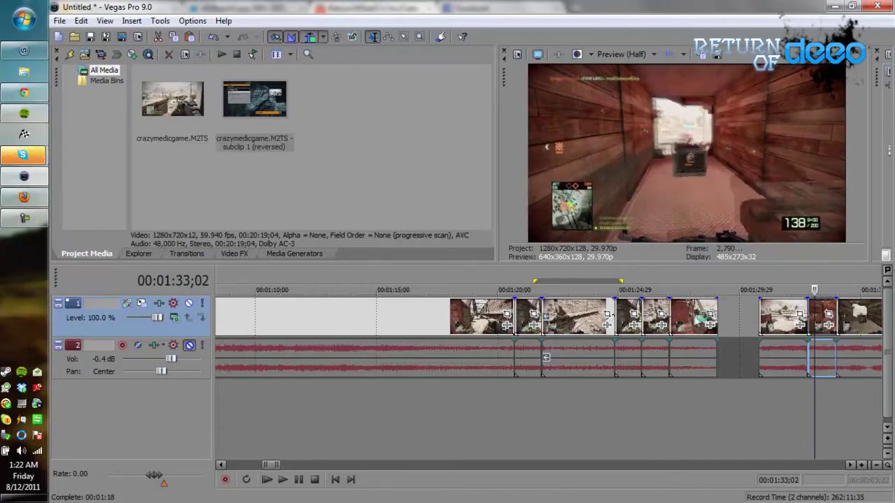
- Split the footage ahead of the rewind sequence near 00:01:15;00 and at 00:01:19;09
{"action": "left_click", "coordinate": [404, 323]}
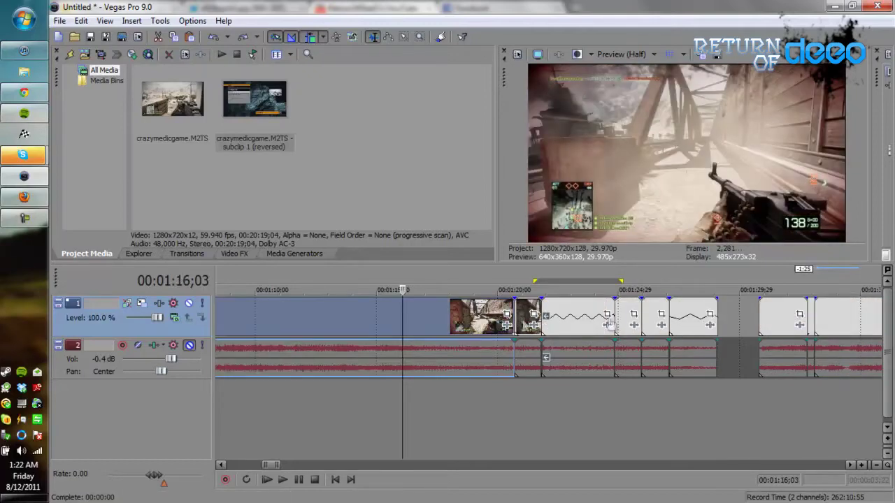
{"action": "left_click", "coordinate": [376, 325]}
{"action": "key", "text": "s"}
{"action": "left_click", "coordinate": [481, 314]}
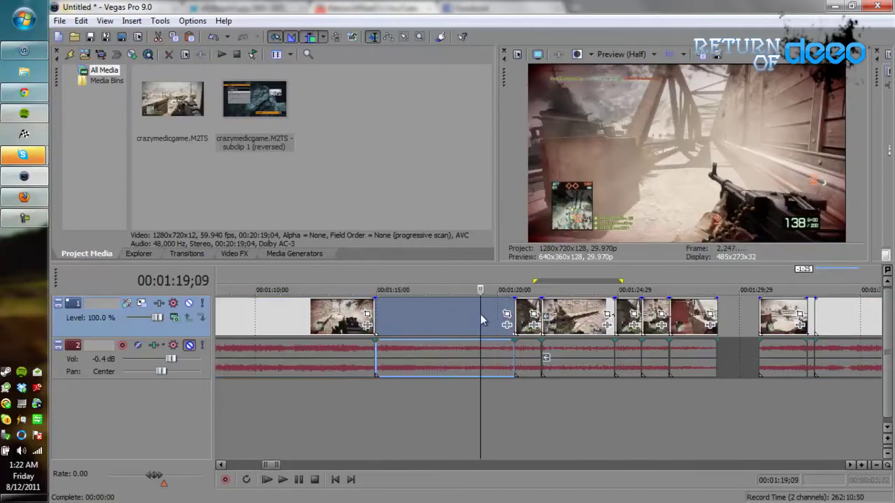
{"action": "key", "text": "alt+bracketleft"}
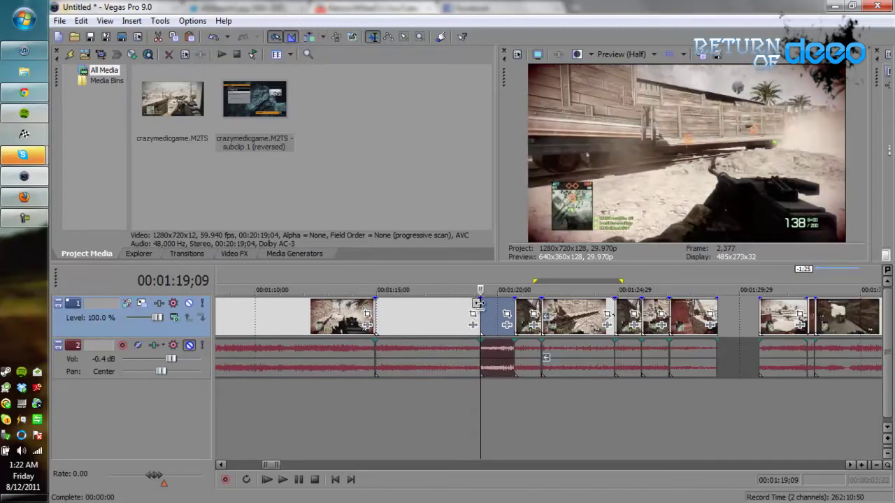
- Speed up the piece starting near 00:01:15;00 by shortening it 2;29, and preview the range 00:01:14;22 to 00:01:16;25
{"action": "left_click_drag", "start_coordinate": [504, 311], "coordinate": [420, 286]}
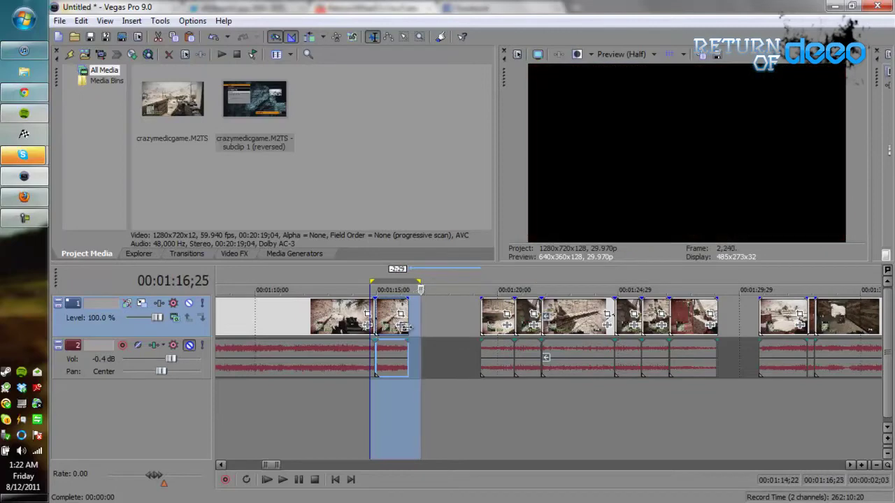
{"action": "key", "text": "space"}
{"action": "key", "text": "Escape"}
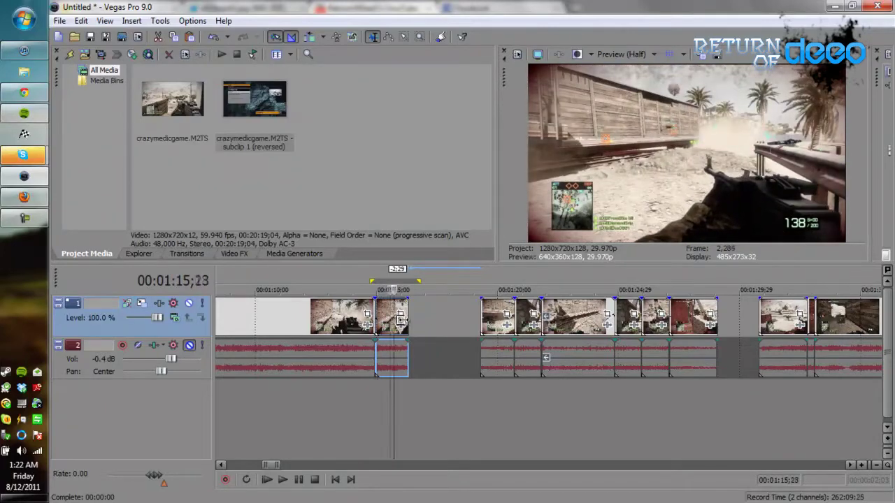
{"action": "key", "text": "space"}
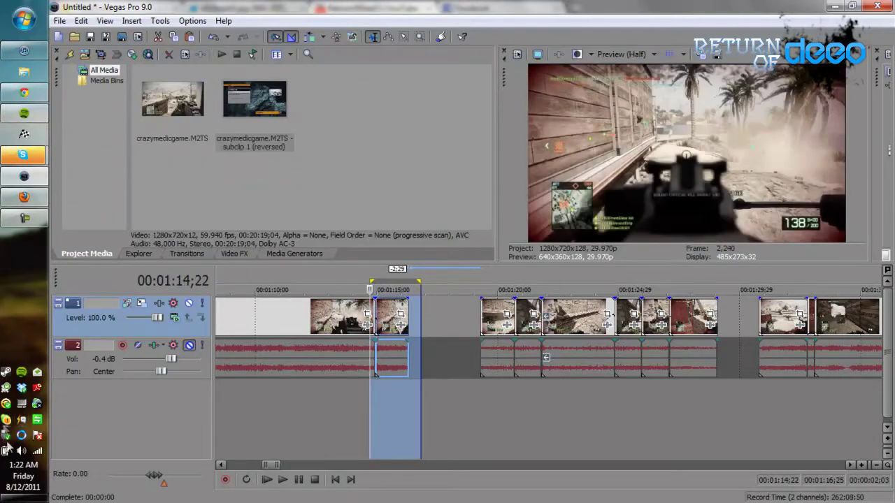
{"action": "left_click", "coordinate": [298, 480]}
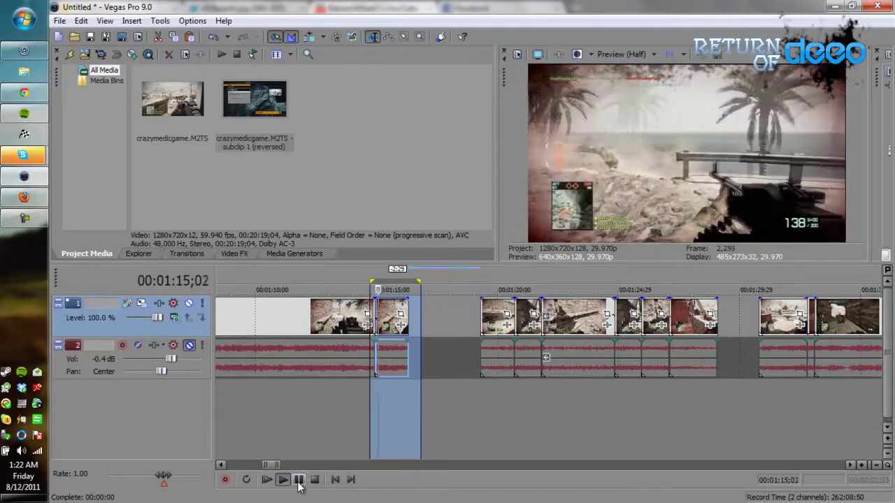
{"action": "left_click", "coordinate": [418, 372]}
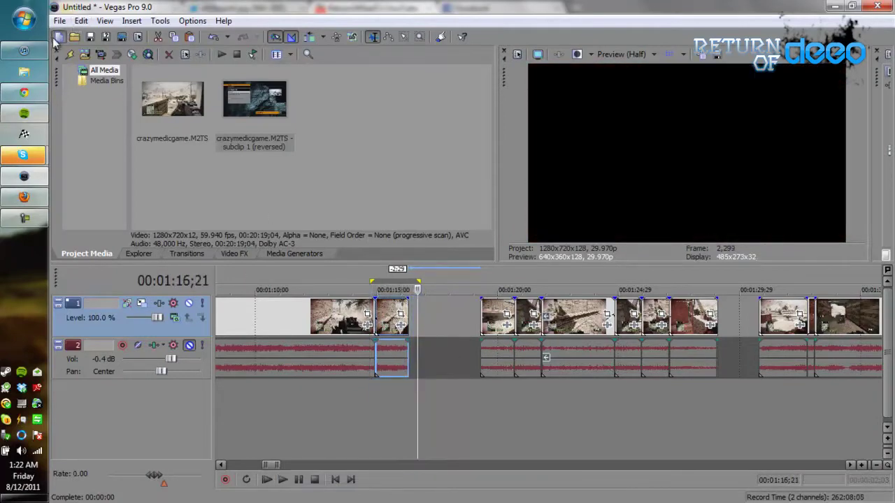
- Start a new project, discarding the current one, and add an empty video track
{"action": "left_click", "coordinate": [57, 37]}
{"action": "left_click", "coordinate": [467, 219]}
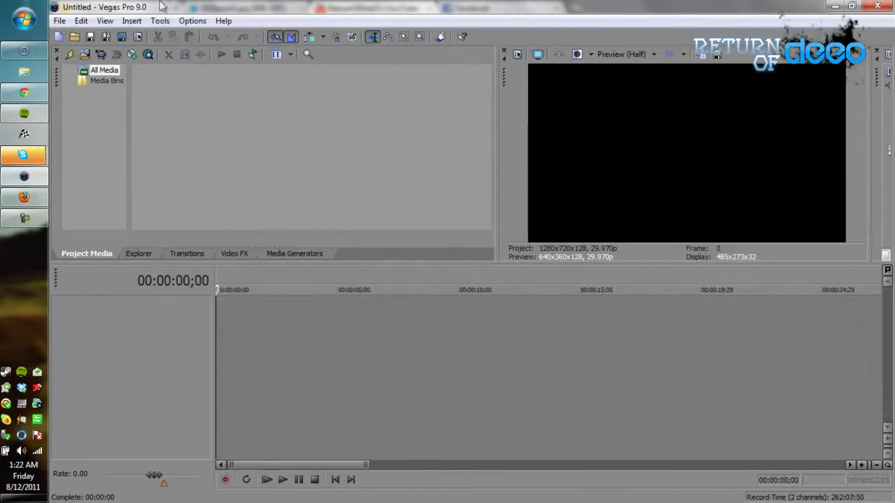
{"action": "left_click", "coordinate": [138, 26]}
{"action": "left_click", "coordinate": [165, 83]}
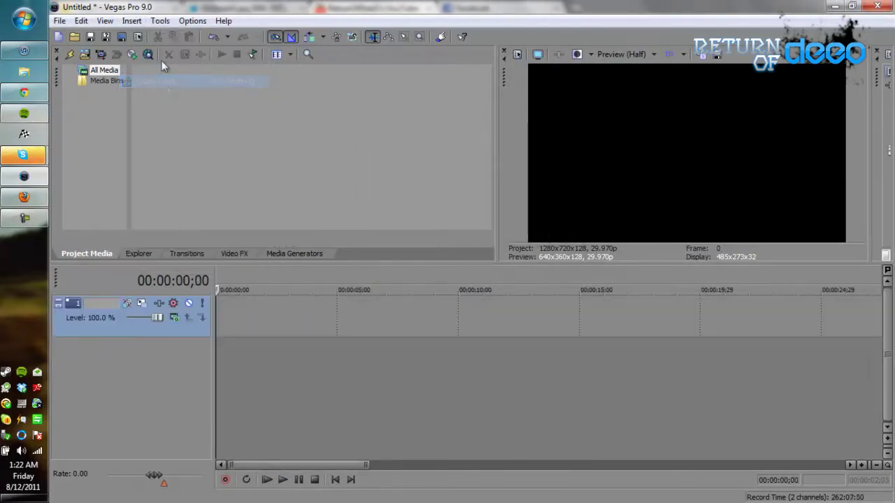
- Insert text media on the track reading "DeeO is #1" with each word on its own line
{"action": "left_click", "coordinate": [132, 20]}
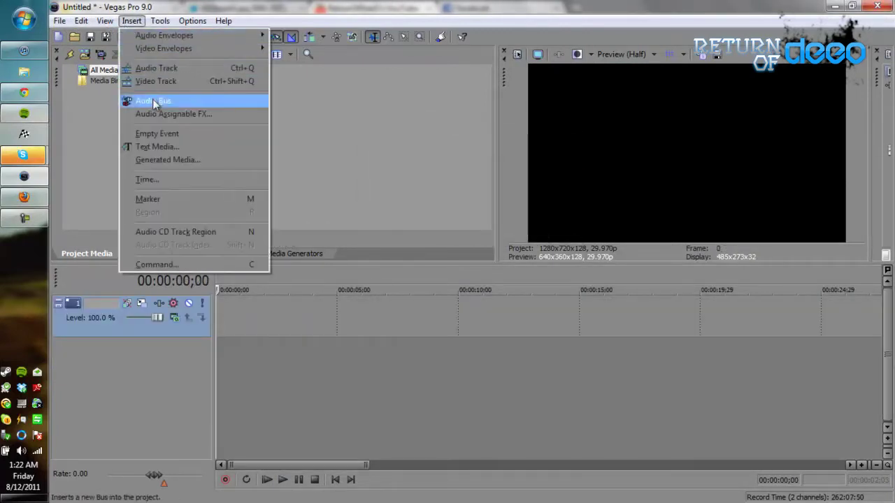
{"action": "left_click", "coordinate": [156, 142]}
{"action": "left_click", "coordinate": [356, 323]}
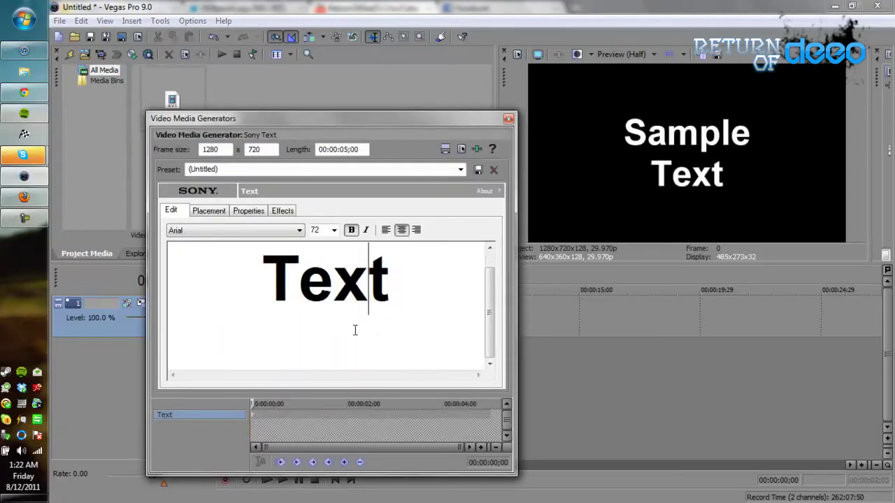
{"action": "key", "text": "ctrl+a"}
{"action": "type", "text": "DeeO"}
{"action": "key", "text": "Return"}
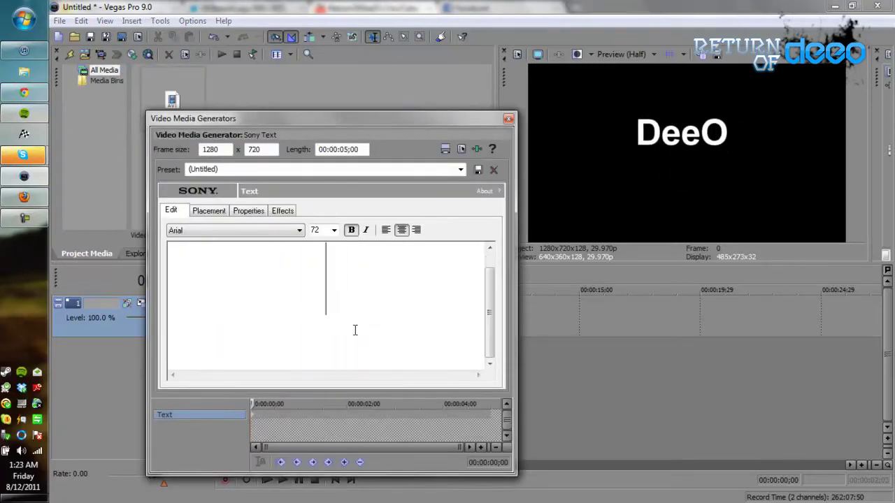
{"action": "type", "text": "os"}
{"action": "key", "text": "BackSpace"}
{"action": "key", "text": "BackSpace"}
{"action": "type", "text": "is"}
{"action": "key", "text": "Return"}
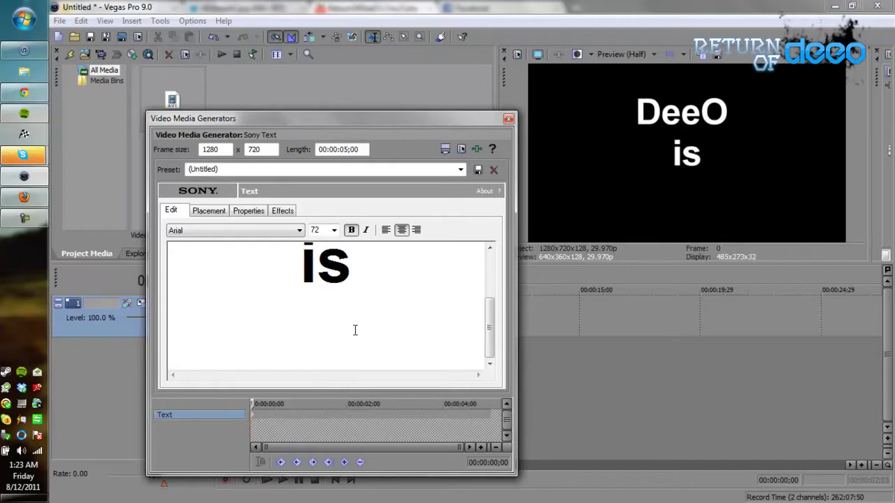
{"action": "type", "text": "#1"}
- Change all the title text to the Star Avenue font and play the finished title on the timeline
{"action": "key", "text": "ctrl+a"}
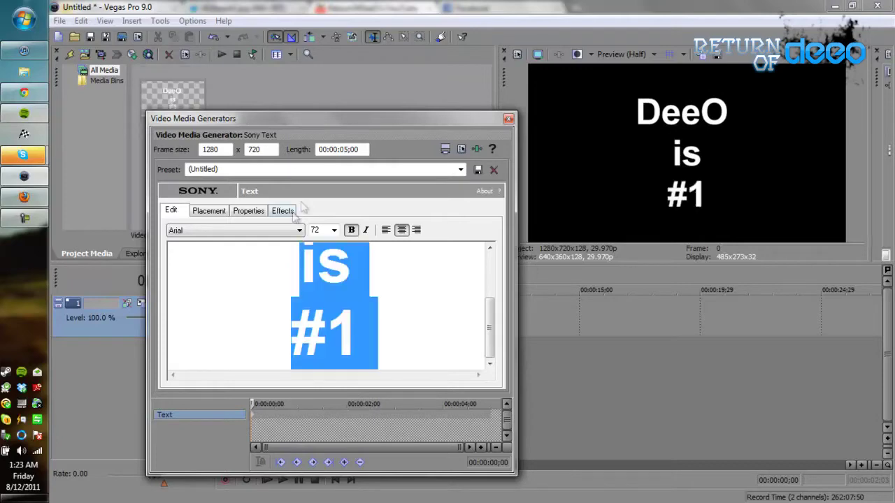
{"action": "left_click", "coordinate": [297, 230]}
{"action": "type", "text": "st"}
{"action": "left_click", "coordinate": [297, 229]}
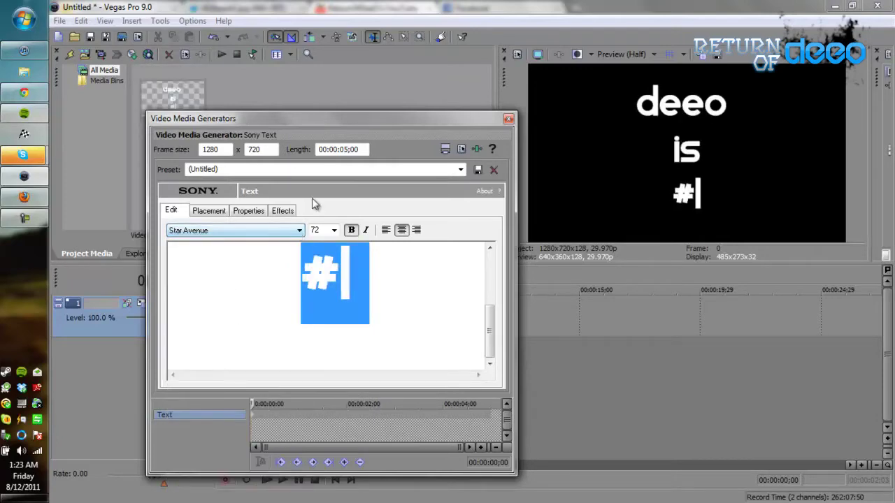
{"action": "left_click", "coordinate": [508, 119]}
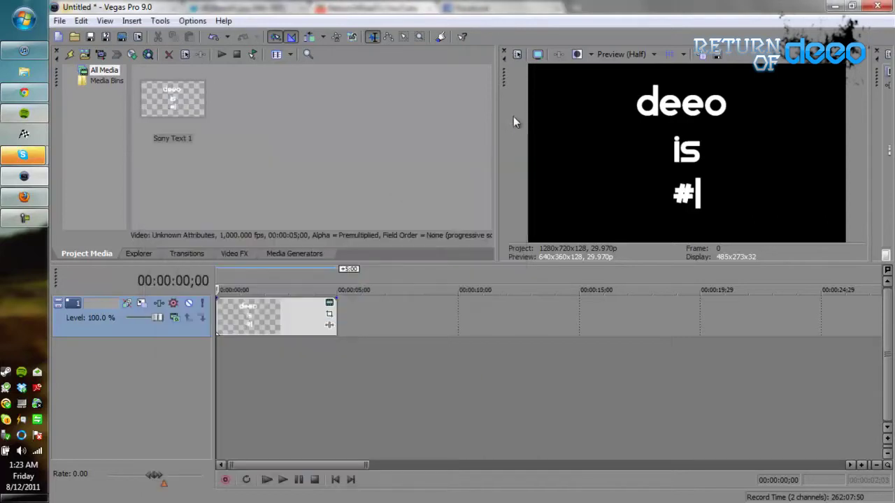
{"action": "key", "text": "space"}
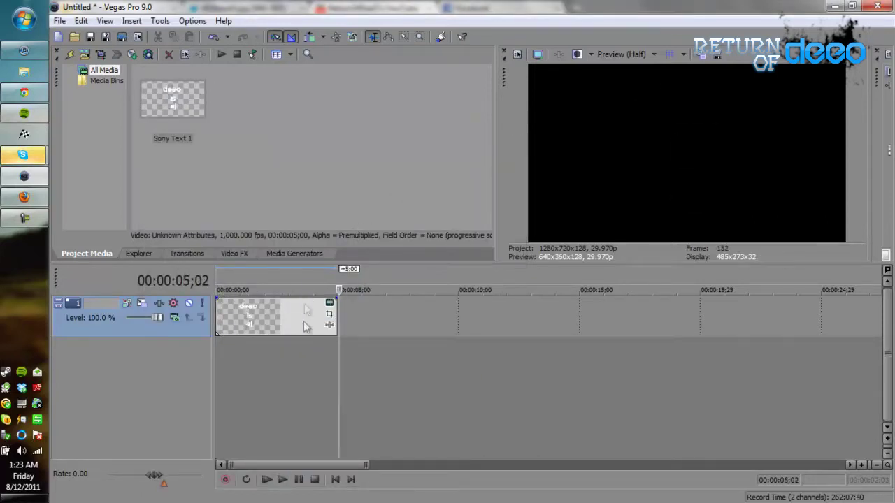
- Apply the Sony Light Rays effect to the title clip and show the frame at 00:00:01;01 in the preview
{"action": "left_click", "coordinate": [331, 326]}
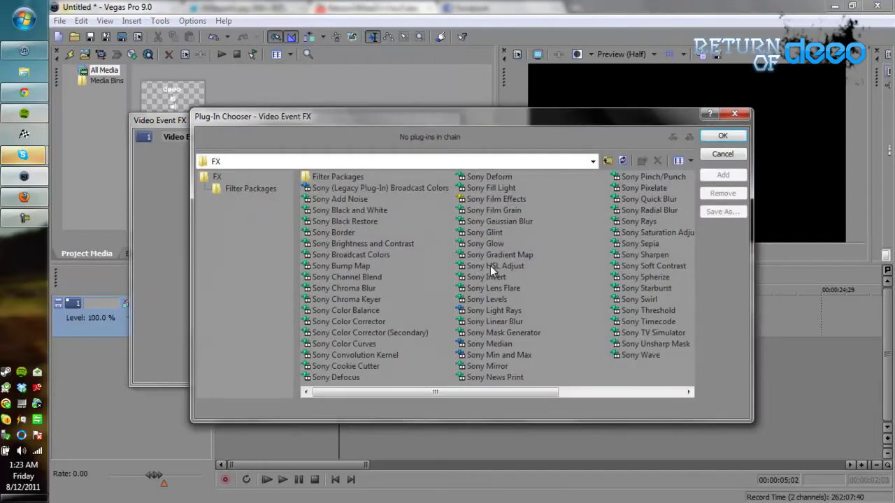
{"action": "double_click", "coordinate": [509, 311]}
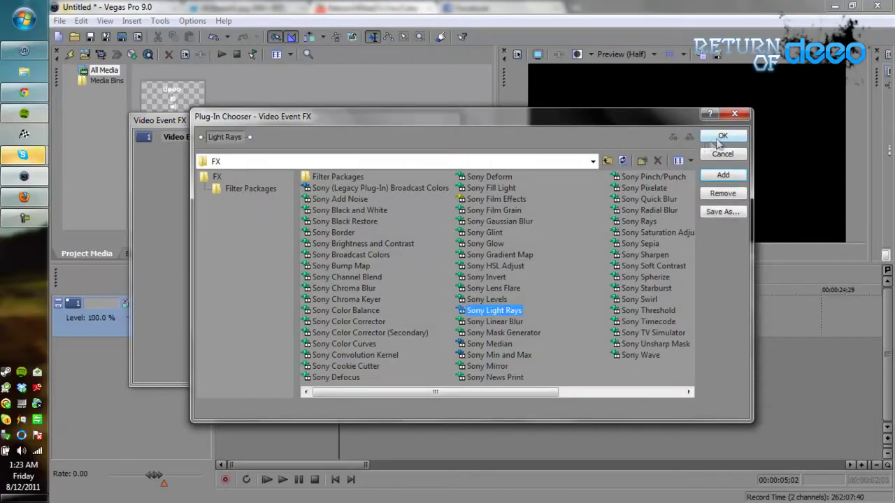
{"action": "left_click", "coordinate": [723, 137]}
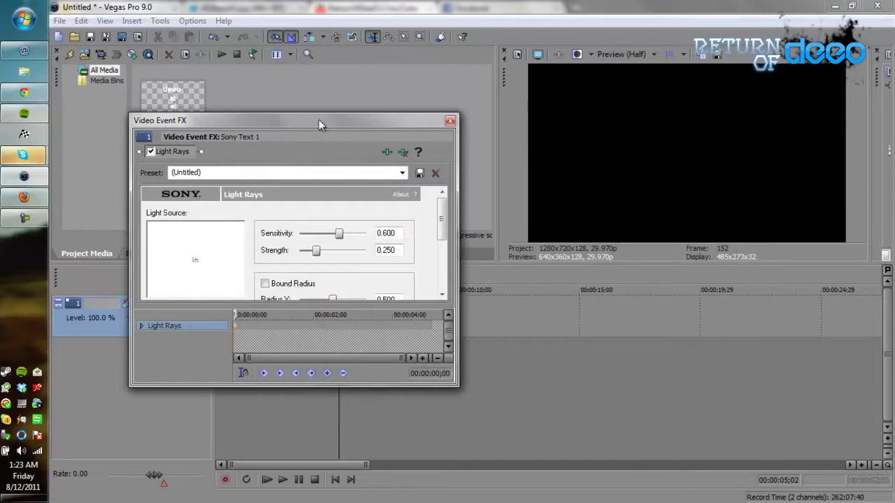
{"action": "left_click_drag", "start_coordinate": [319, 121], "coordinate": [538, 109]}
{"action": "left_click", "coordinate": [244, 308]}
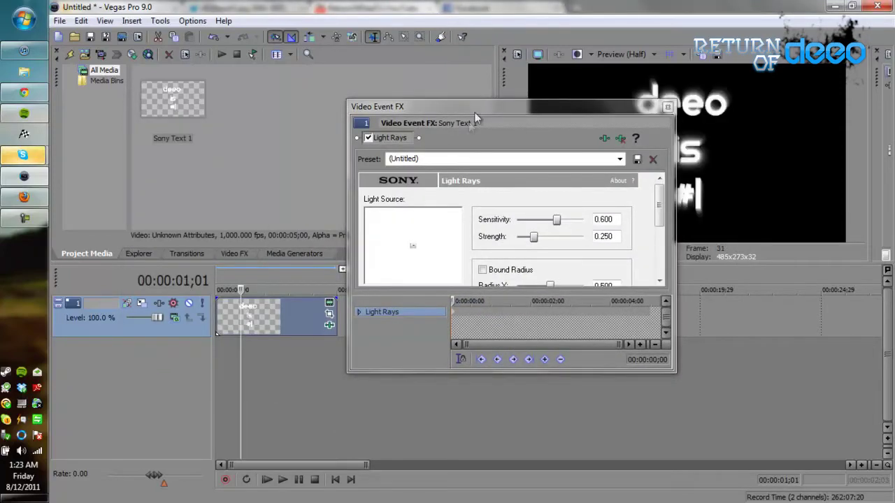
{"action": "left_click_drag", "start_coordinate": [474, 112], "coordinate": [300, 103]}
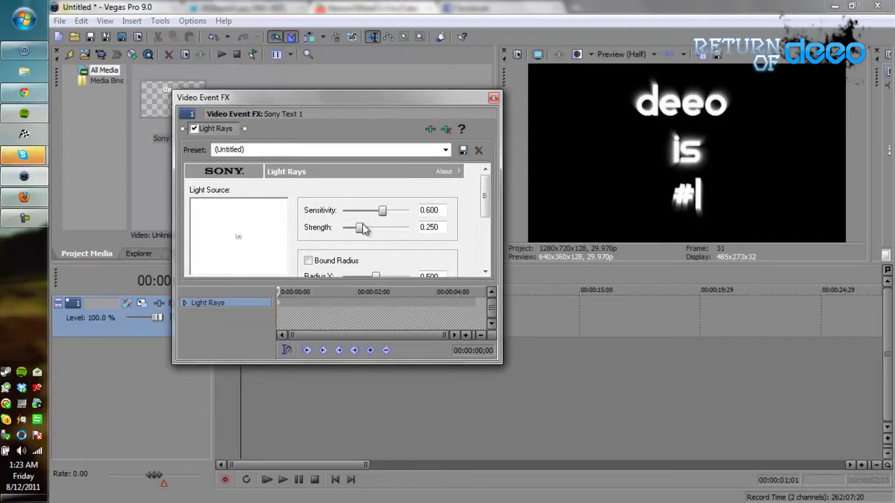
- Keyframe the Light Rays Strength at 0.000 at the start and at 00:00:00;21, and at 1.000 at 00:00:00;26
{"action": "left_click_drag", "start_coordinate": [360, 233], "coordinate": [441, 234]}
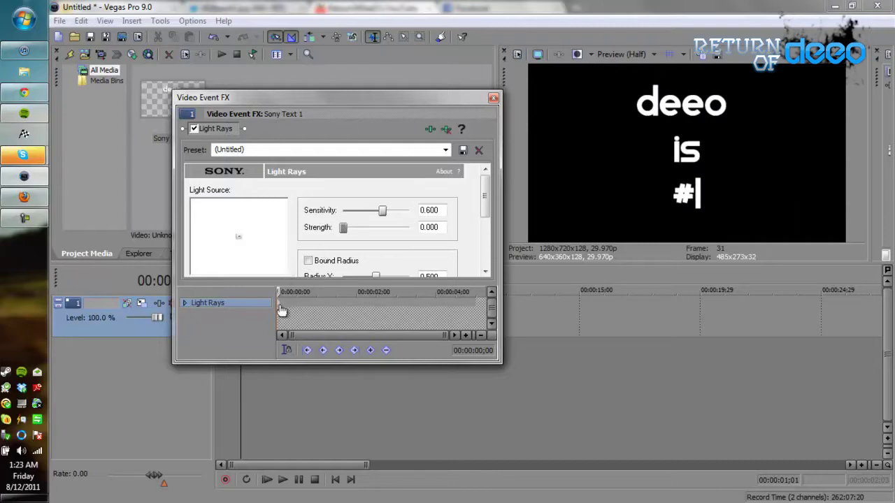
{"action": "left_click_drag", "start_coordinate": [280, 292], "coordinate": [305, 293]}
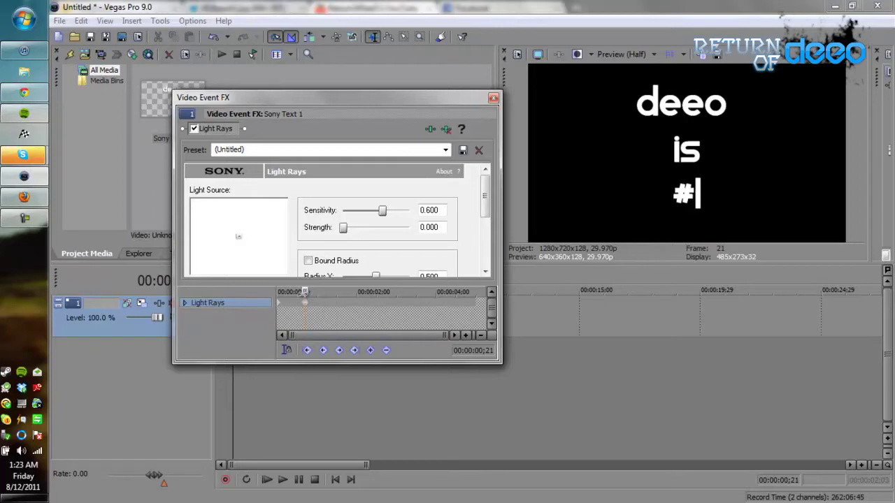
{"action": "left_click_drag", "start_coordinate": [305, 292], "coordinate": [311, 292]}
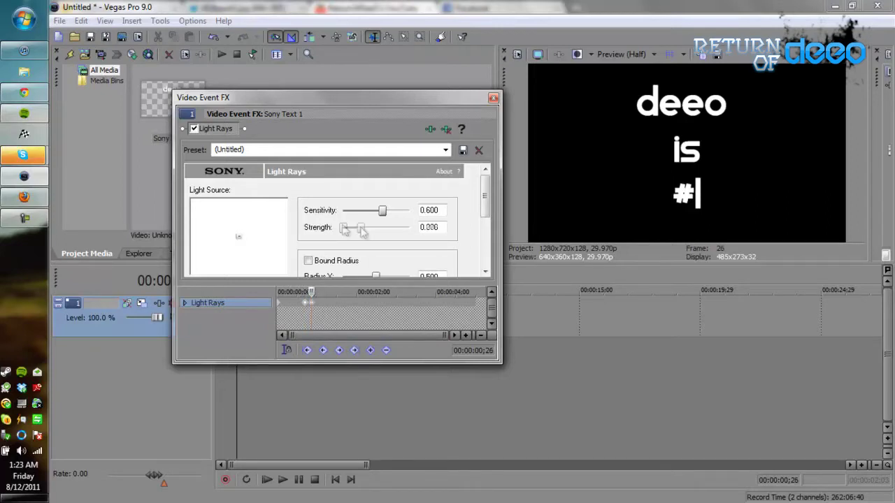
{"action": "left_click_drag", "start_coordinate": [362, 231], "coordinate": [454, 229]}
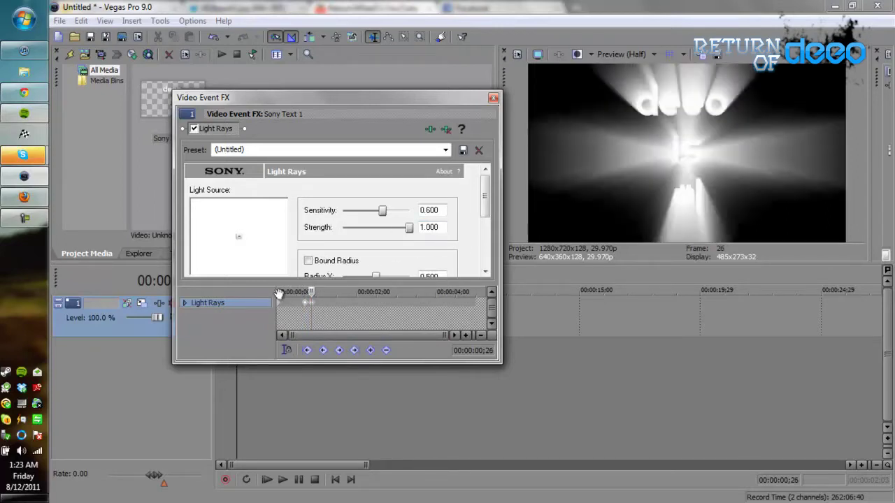
- Replace the 00:00:00;21 Light Rays keyframe with one at 00:00:00;20 that has Strength 0.000
{"action": "left_click_drag", "start_coordinate": [279, 293], "coordinate": [313, 293]}
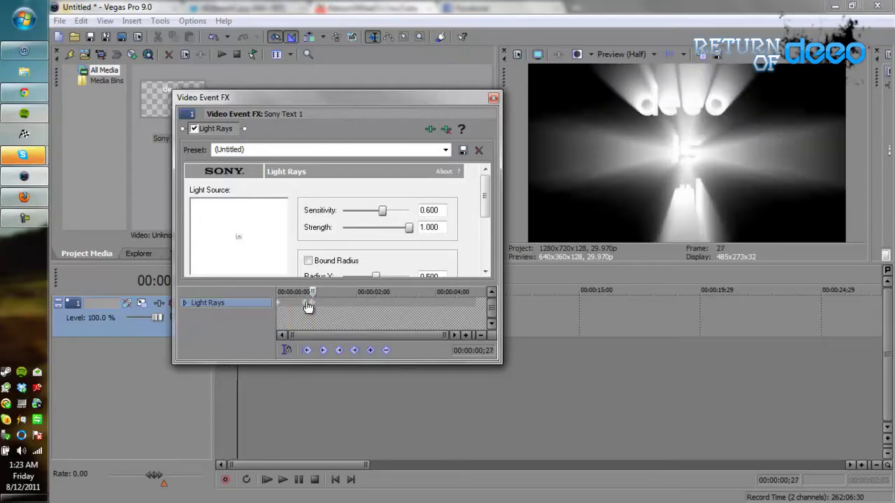
{"action": "left_click", "coordinate": [306, 303]}
{"action": "mouse_move", "coordinate": [308, 304]}
{"action": "left_mouse_down"}
{"action": "mouse_move", "coordinate": [279, 293]}
{"action": "mouse_move", "coordinate": [317, 302]}
{"action": "mouse_move", "coordinate": [303, 292]}
{"action": "left_mouse_up"}
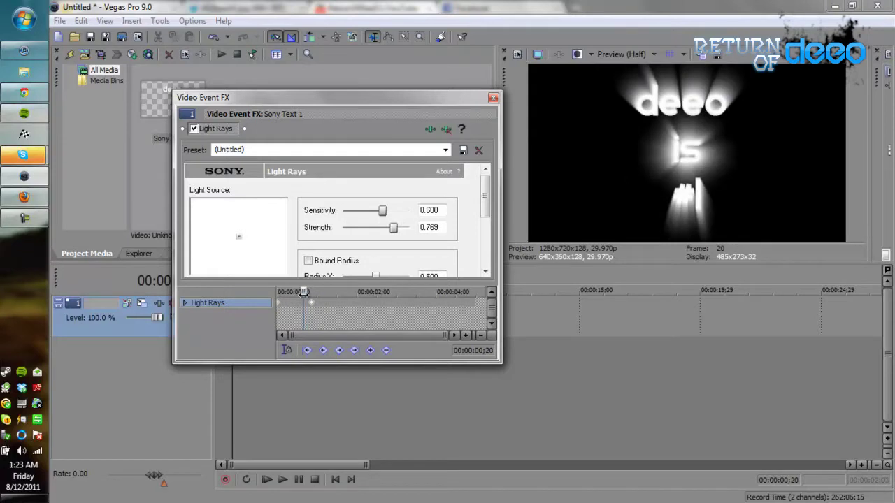
{"action": "left_click", "coordinate": [366, 349]}
{"action": "left_click_drag", "start_coordinate": [393, 230], "coordinate": [315, 235]}
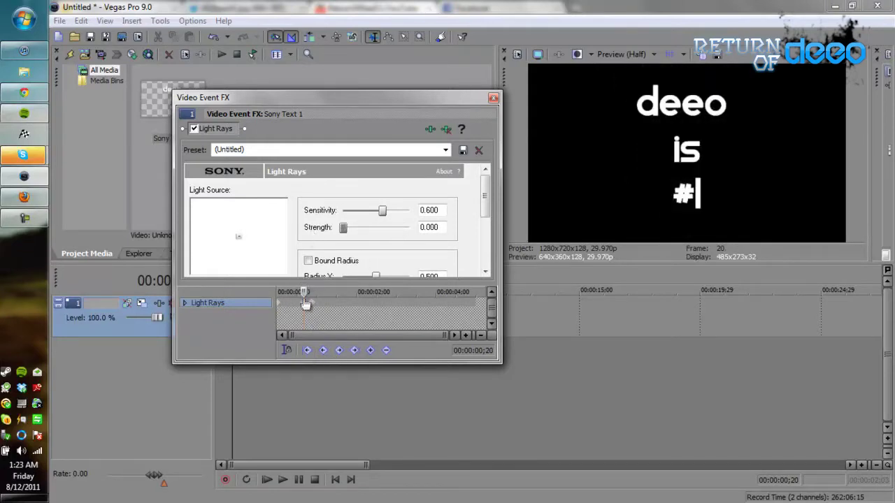
- Add a Light Rays keyframe at 00:00:01;02 with Strength 0.000 and play the title from the start
{"action": "mouse_move", "coordinate": [303, 293]}
{"action": "left_mouse_down"}
{"action": "mouse_move", "coordinate": [282, 292]}
{"action": "mouse_move", "coordinate": [319, 294]}
{"action": "left_mouse_up"}
{"action": "left_click_drag", "start_coordinate": [409, 230], "coordinate": [320, 229]}
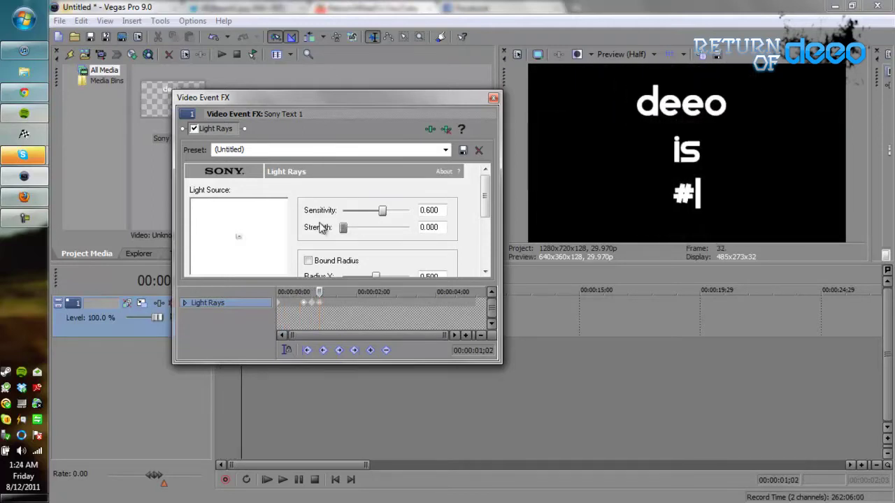
{"action": "left_click", "coordinate": [493, 100]}
{"action": "key", "text": "Home"}
{"action": "left_click", "coordinate": [299, 480]}
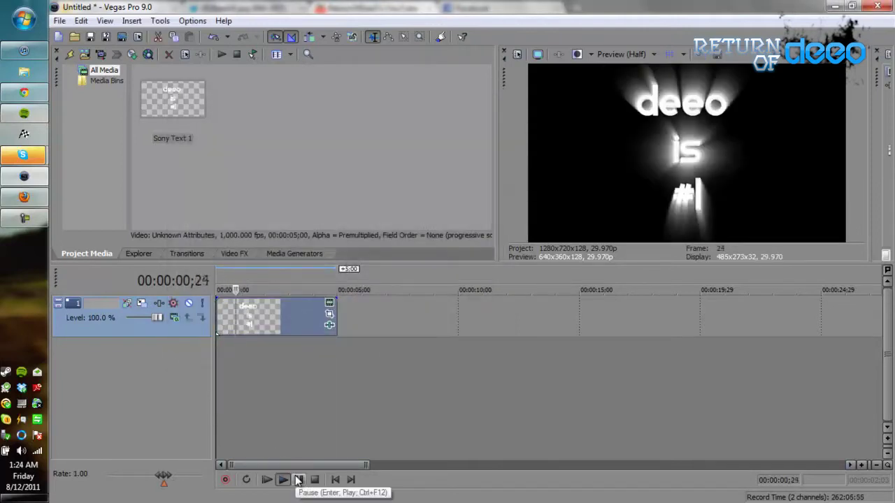
- Take away the zero Light Rays Strength at the 00:00:00;20 keyframe and play the title from the start
{"action": "left_click", "coordinate": [328, 326]}
{"action": "left_click", "coordinate": [305, 308]}
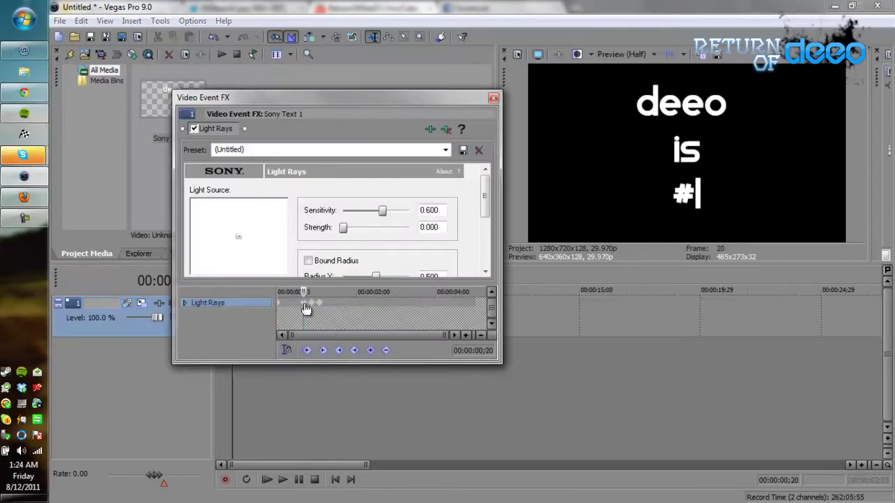
{"action": "left_click_drag", "start_coordinate": [343, 227], "coordinate": [394, 228]}
{"action": "left_click", "coordinate": [492, 98]}
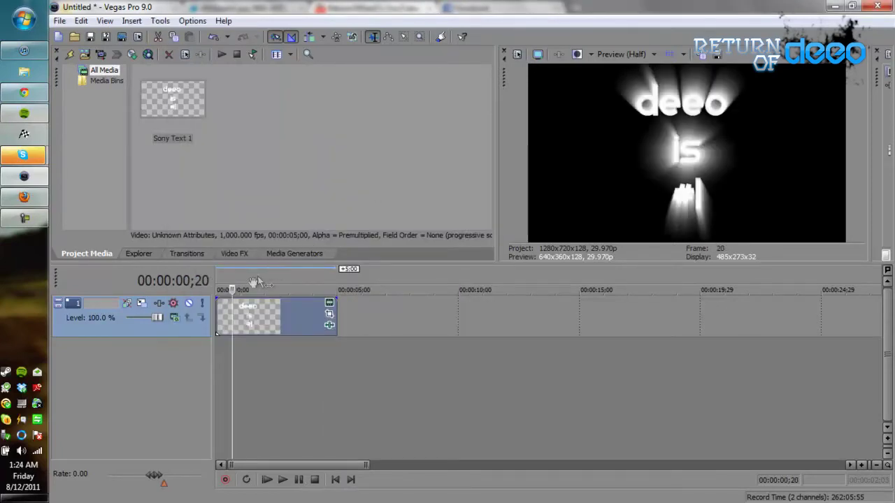
{"action": "key", "text": "ctrl+Home"}
{"action": "left_click", "coordinate": [298, 480]}
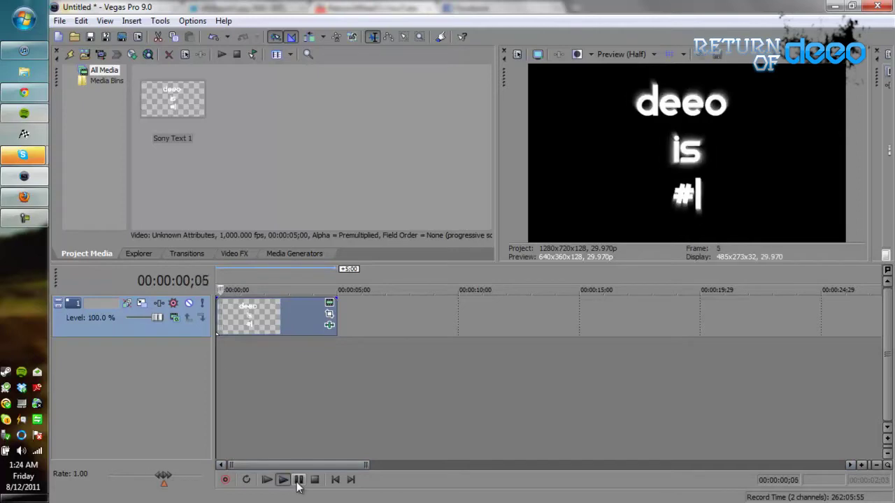
{"action": "left_click", "coordinate": [298, 480]}
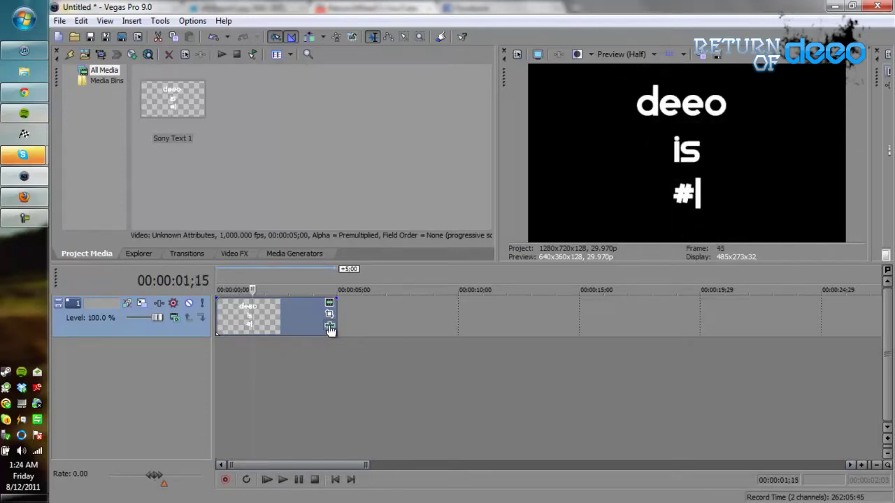
- Add a Light Rays keyframe at 00:00:00;22 with Strength 0.000 and close the effect settings
{"action": "left_click", "coordinate": [330, 324]}
{"action": "left_click", "coordinate": [306, 305]}
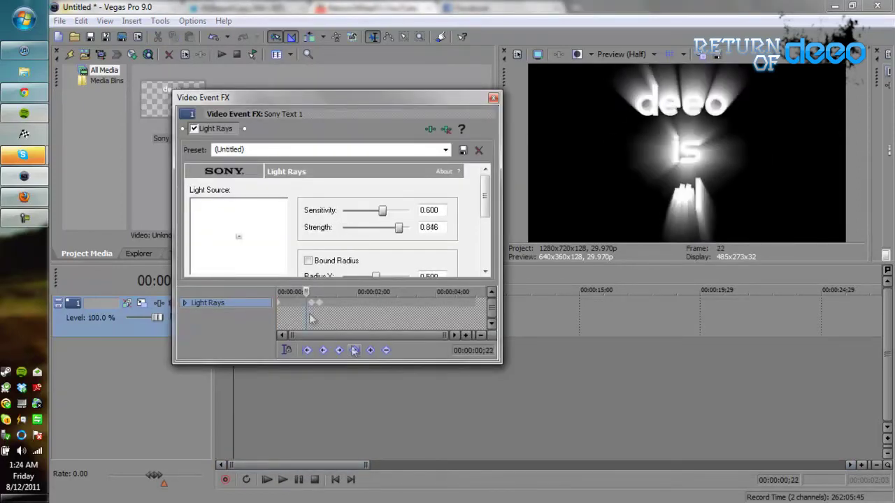
{"action": "left_click_drag", "start_coordinate": [392, 228], "coordinate": [297, 226]}
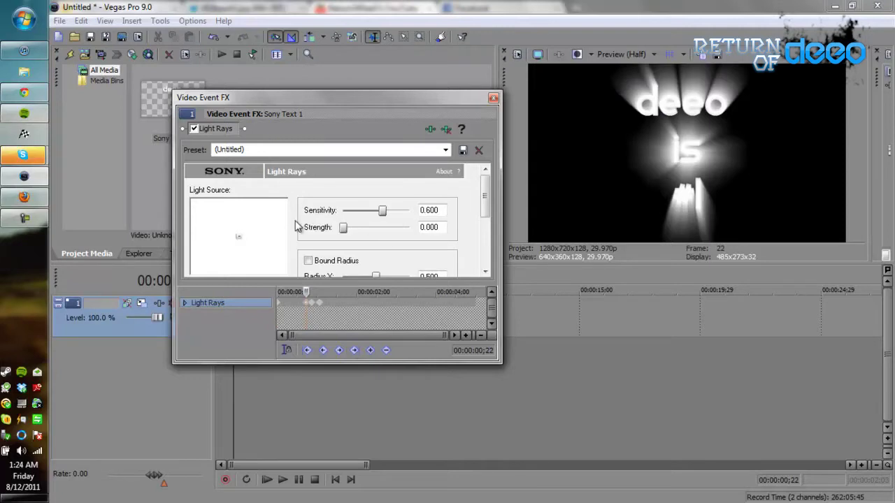
{"action": "left_click", "coordinate": [494, 98]}
- Add an empty audio track below the title's video track
{"action": "left_click", "coordinate": [131, 20]}
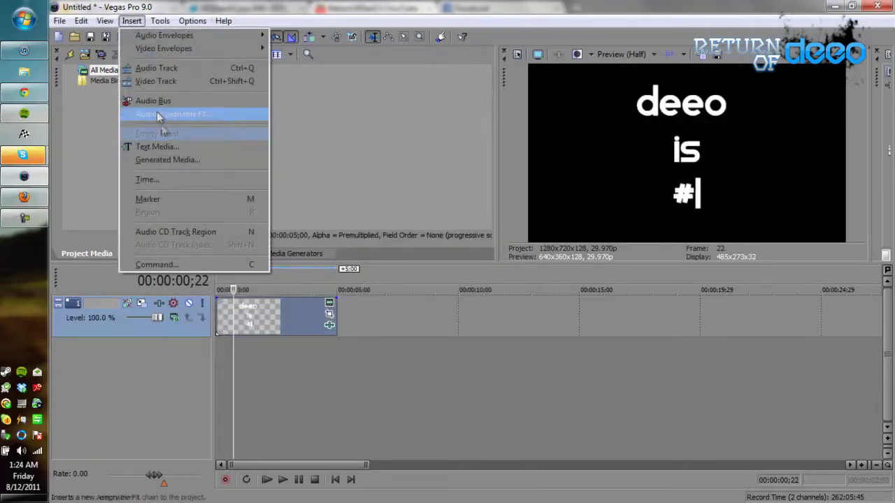
{"action": "left_click", "coordinate": [154, 69]}
{"action": "left_click", "coordinate": [131, 20]}
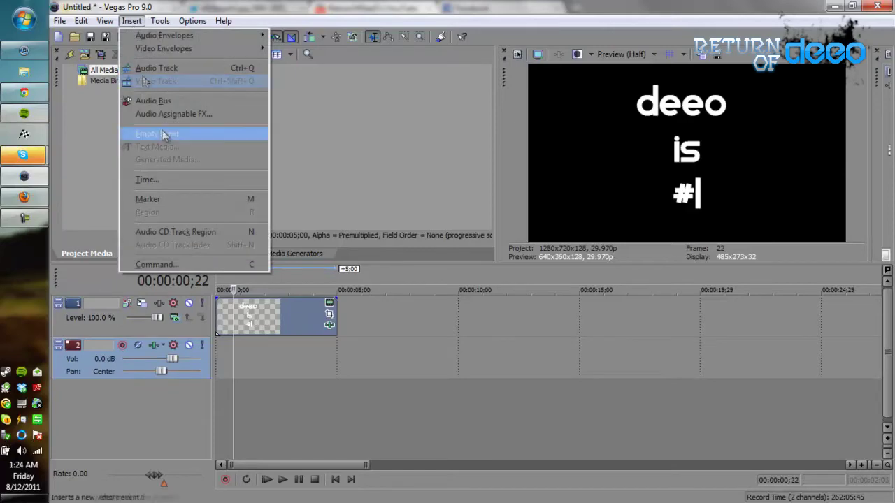
{"action": "left_click", "coordinate": [279, 70]}
- Start importing media and browse to the Music folder inside the user's iTunes Media folder on drive C
{"action": "left_click", "coordinate": [85, 55]}
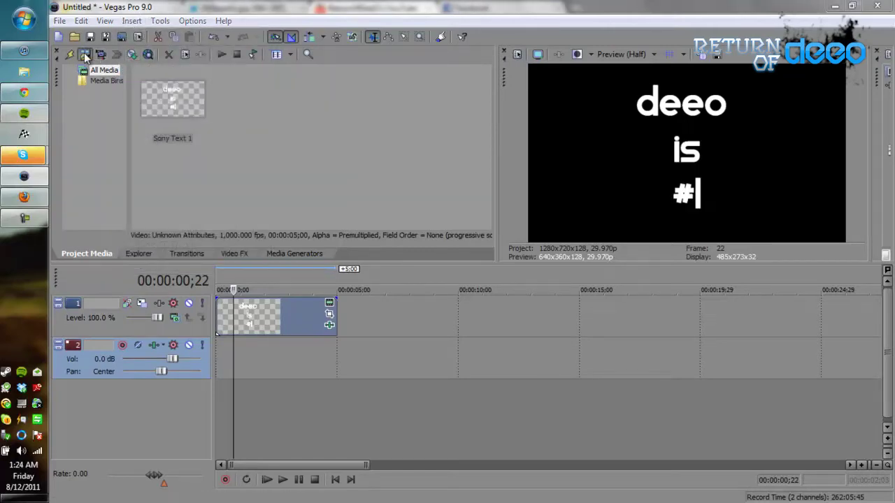
{"action": "left_click", "coordinate": [85, 56]}
{"action": "left_click", "coordinate": [379, 223]}
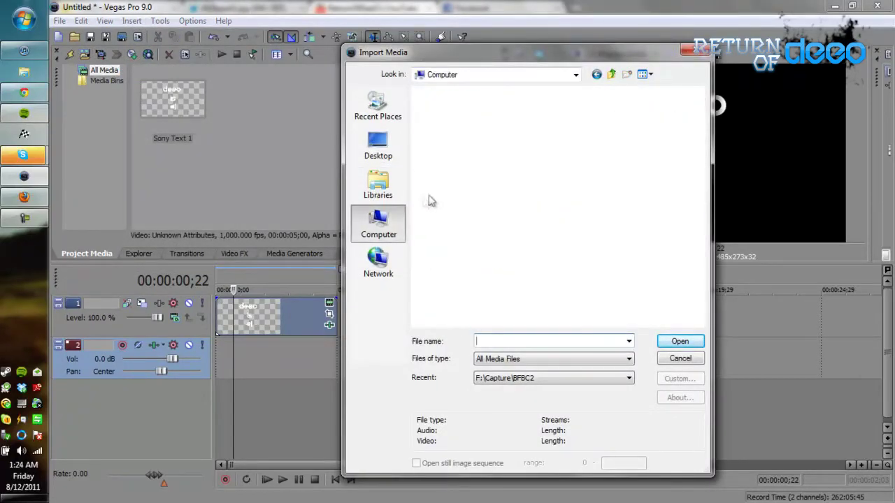
{"action": "double_click", "coordinate": [462, 126]}
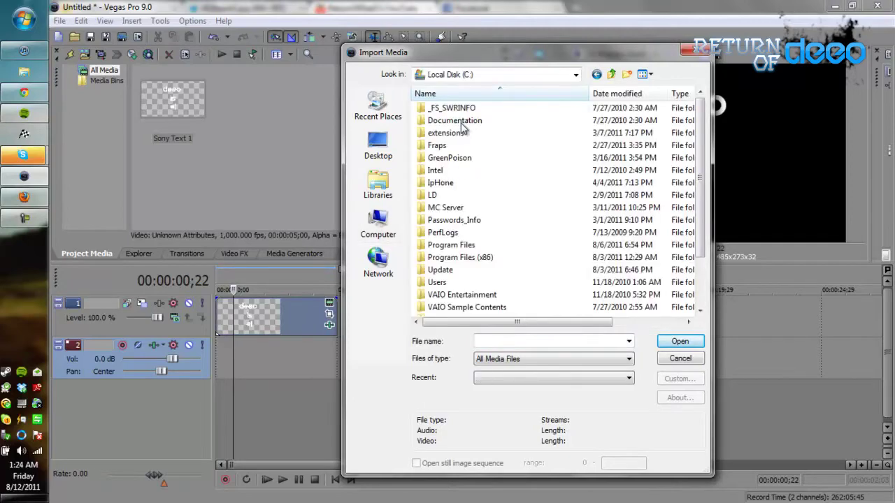
{"action": "double_click", "coordinate": [437, 282]}
{"action": "double_click", "coordinate": [460, 122]}
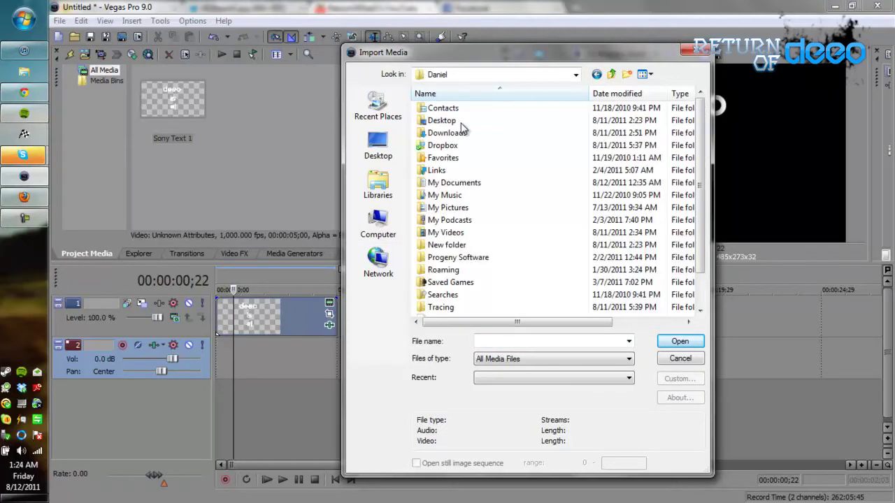
{"action": "key", "text": "m"}
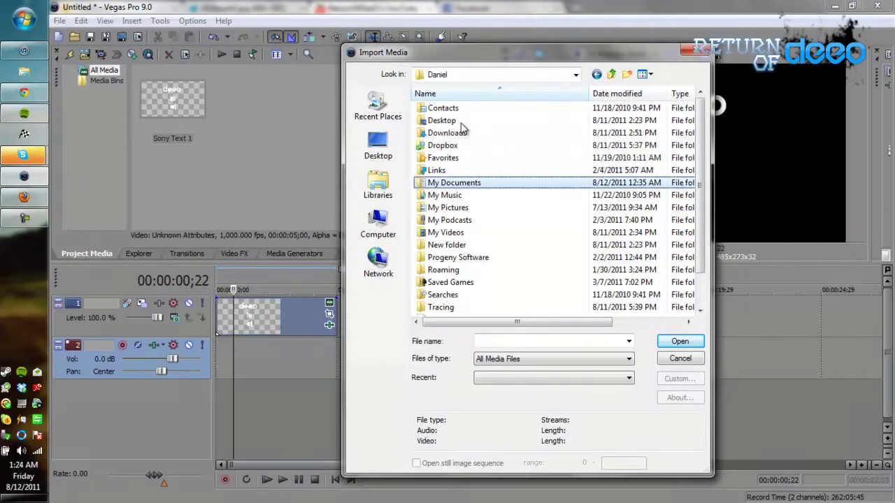
{"action": "key", "text": "m"}
{"action": "key", "text": "Return"}
{"action": "double_click", "coordinate": [447, 133]}
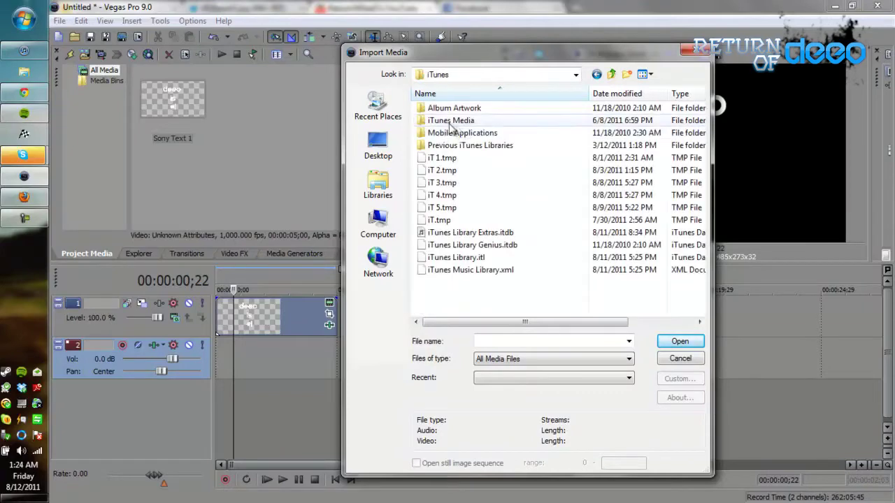
{"action": "double_click", "coordinate": [443, 122]}
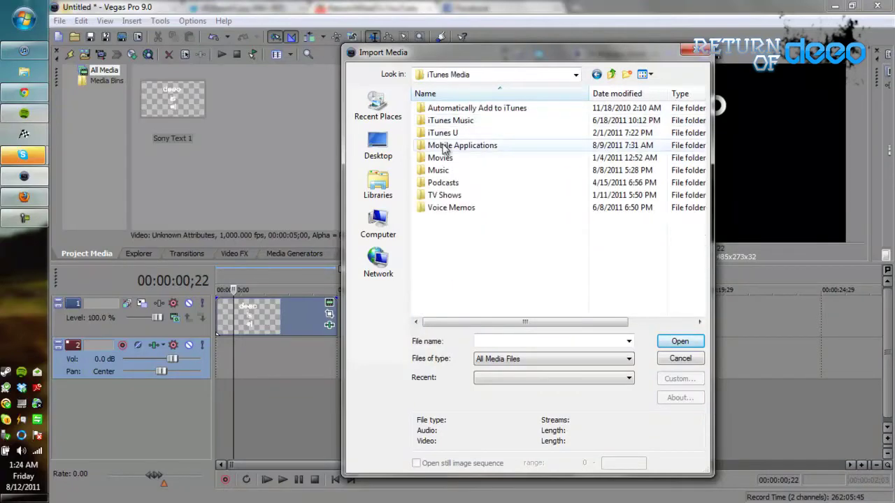
{"action": "double_click", "coordinate": [443, 126]}
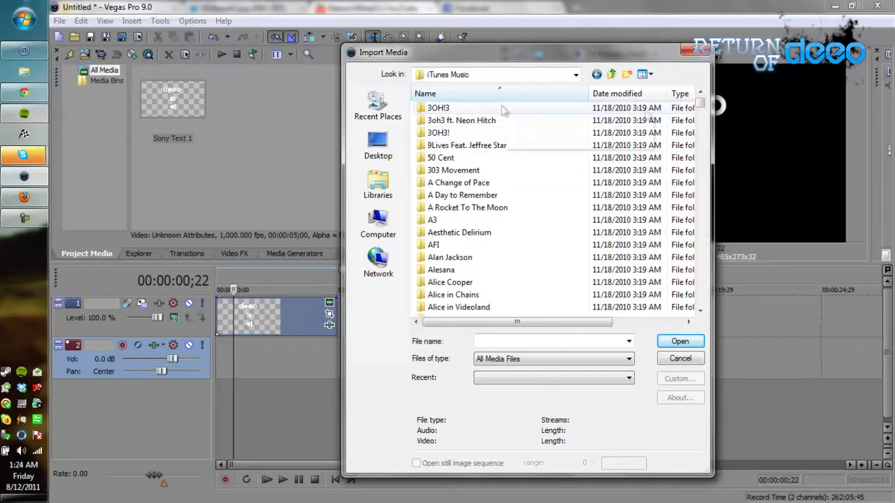
{"action": "left_click", "coordinate": [597, 74]}
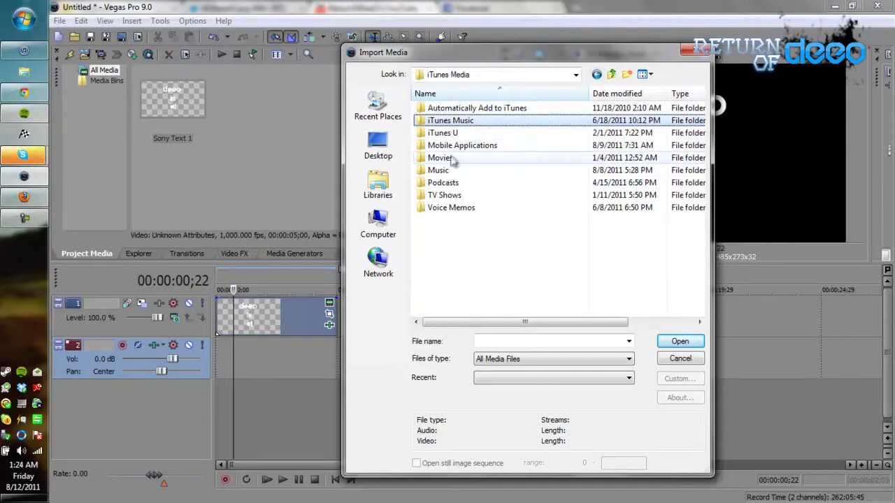
{"action": "double_click", "coordinate": [440, 171]}
- Import Cinema (Skrillex Remix).mp3 from the Remixes folder under Benny Benassi into the project media
{"action": "left_click", "coordinate": [451, 220]}
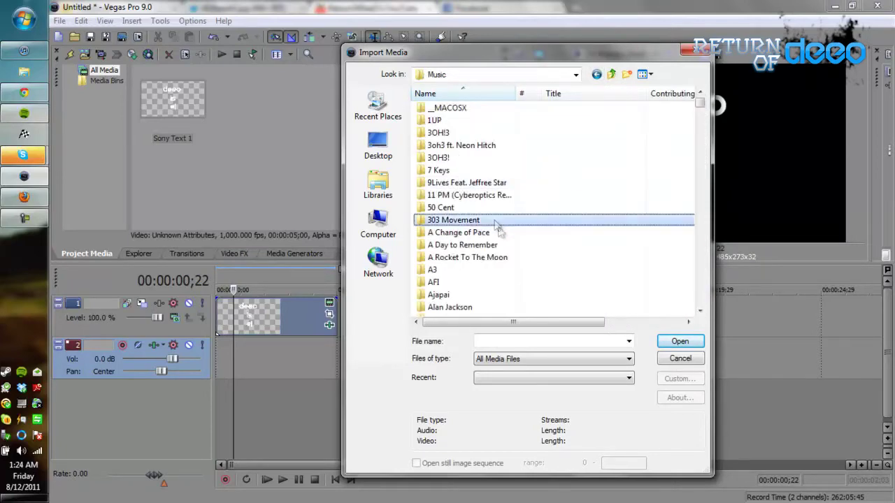
{"action": "type", "text": "be"}
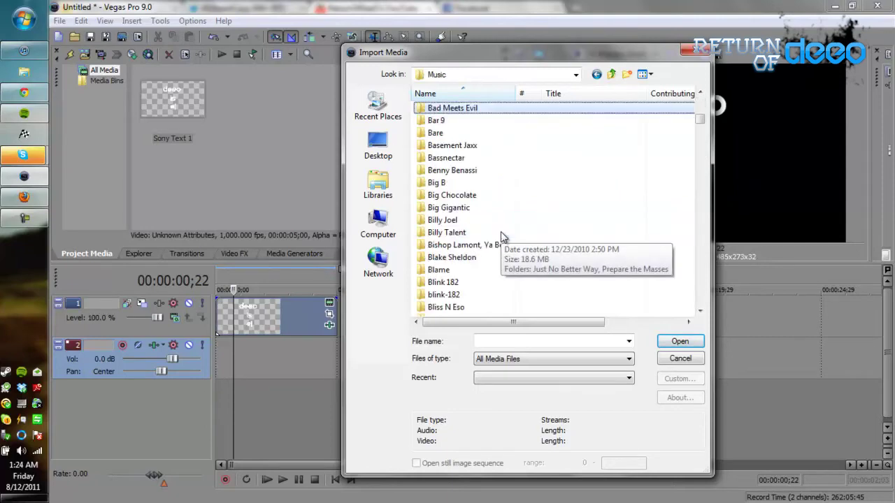
{"action": "key", "text": "Return"}
{"action": "key", "text": "Down"}
{"action": "key", "text": "Return"}
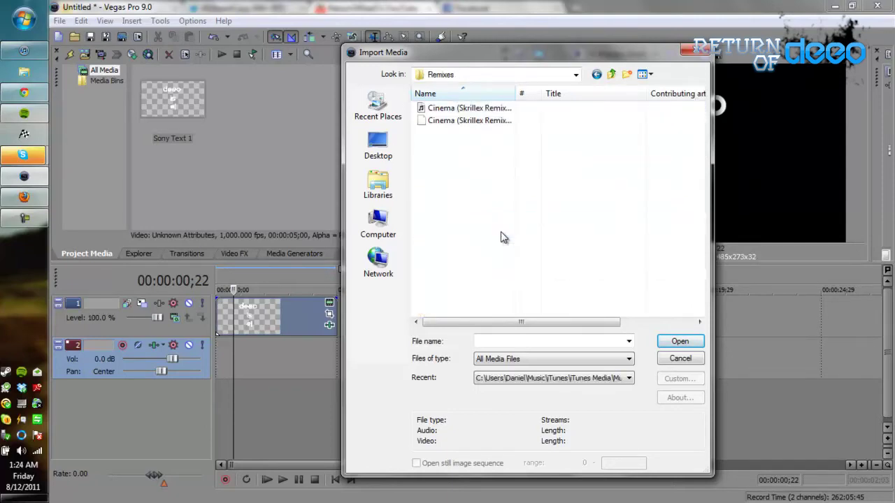
{"action": "key", "text": "Down"}
{"action": "key", "text": "Return"}
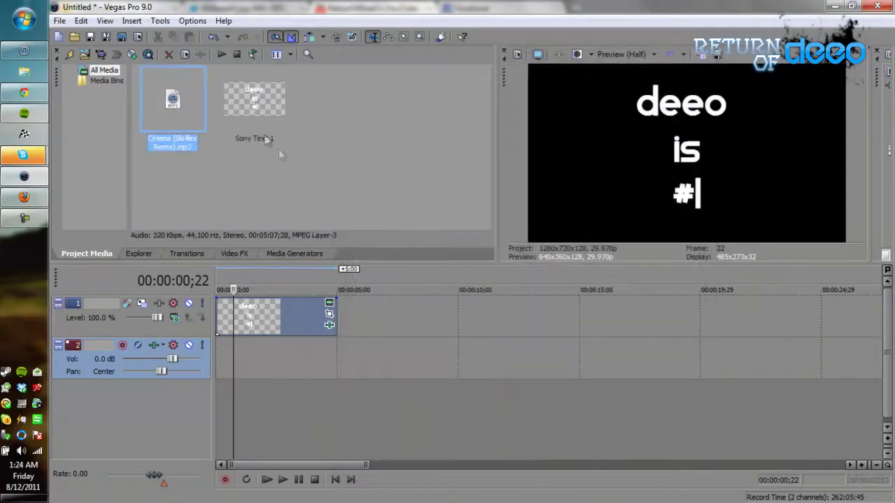
- Place Cinema (Skrillex Remix).mp3 on the audio track at the start of the timeline
{"action": "left_click_drag", "start_coordinate": [160, 104], "coordinate": [235, 353]}
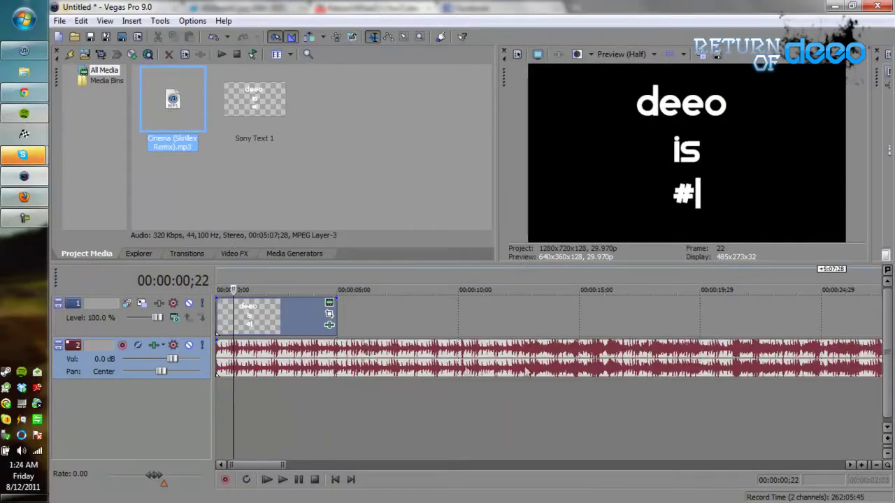
{"action": "left_click", "coordinate": [629, 360]}
{"action": "scroll", "coordinate": [628, 360], "scroll_direction": "down", "scroll_amount": 2}
- Play the song from 00:00:31;23 and lower the system volume while listening, pausing after a few seconds
{"action": "left_click", "coordinate": [605, 367]}
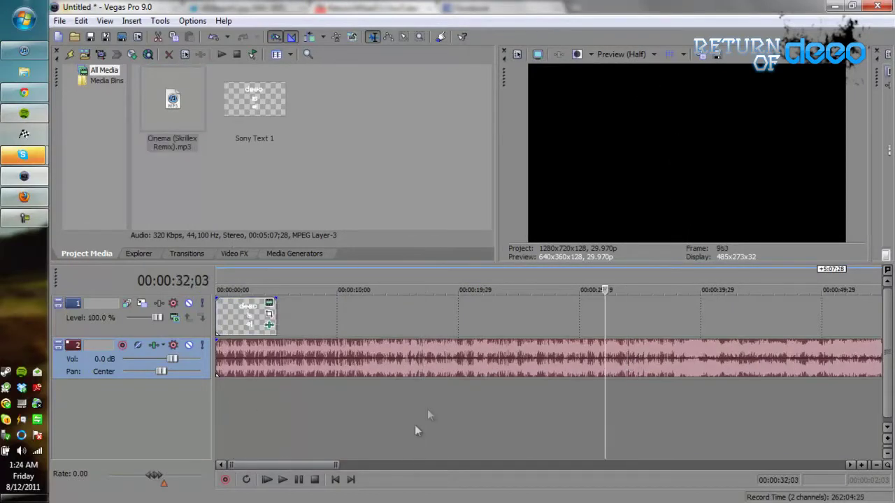
{"action": "left_click", "coordinate": [600, 359]}
{"action": "left_click", "coordinate": [300, 481]}
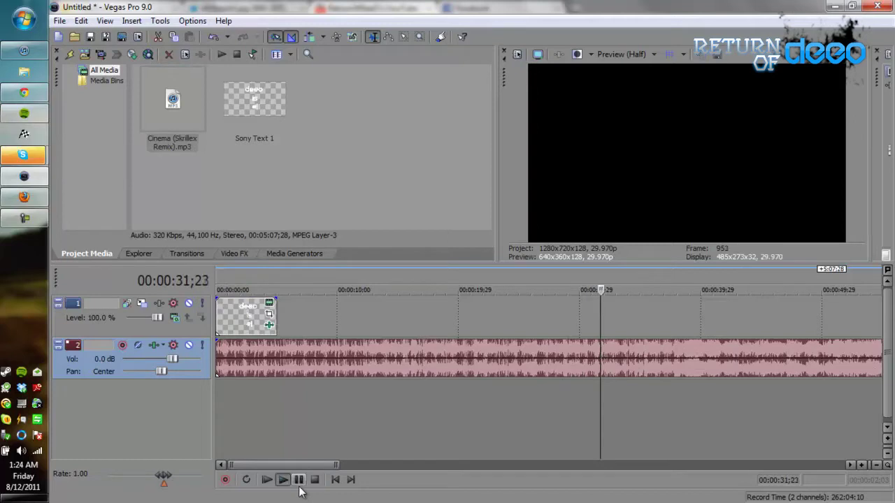
{"action": "key", "text": "XF86AudioLowerVolume"}
{"action": "key", "text": "XF86AudioLowerVolume"}
{"action": "key", "text": "XF86AudioLowerVolume"}
{"action": "key", "text": "XF86AudioLowerVolume"}
{"action": "key", "text": "XF86AudioLowerVolume"}
{"action": "key", "text": "XF86AudioLowerVolume"}
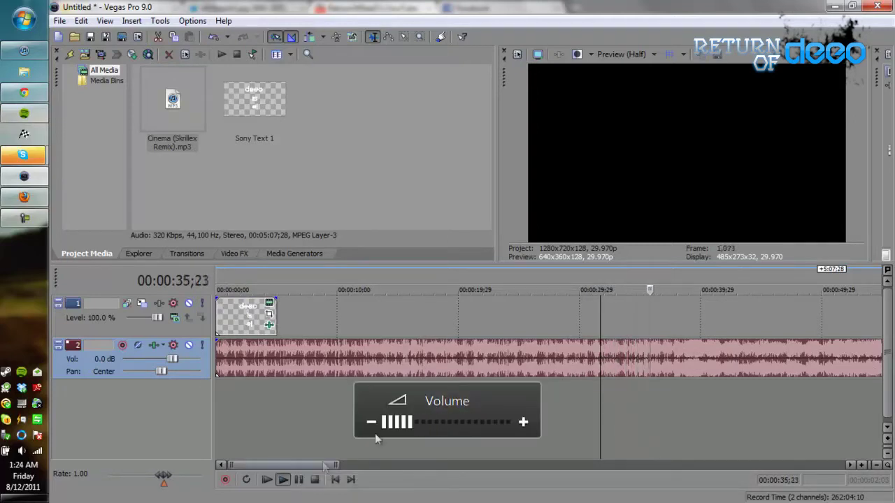
{"action": "scroll", "coordinate": [636, 378], "scroll_direction": "down", "scroll_amount": 3}
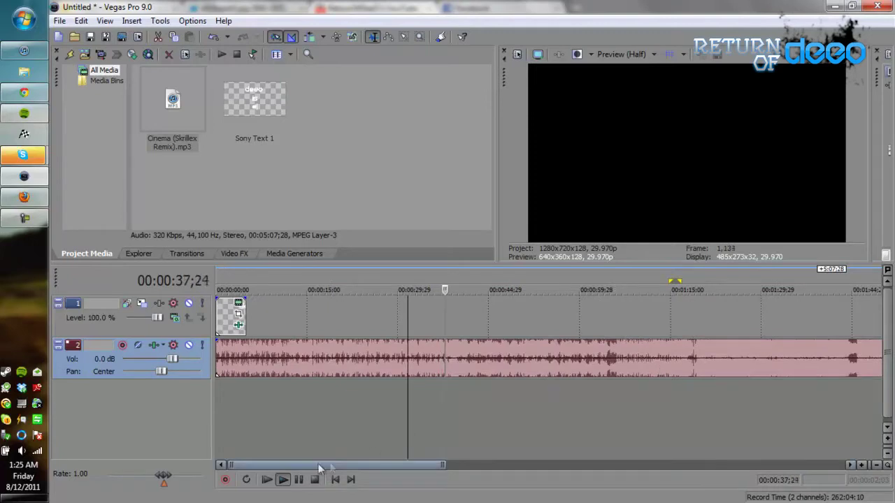
{"action": "key", "text": "Return"}
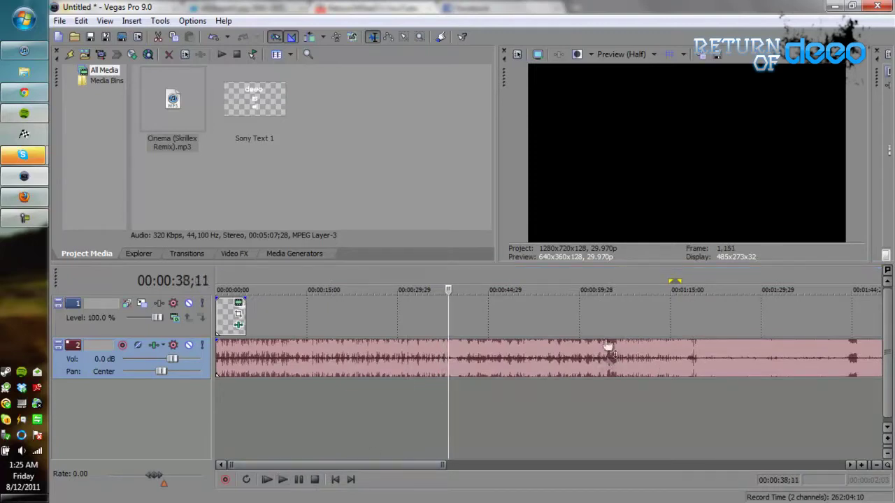
- Listen to the song's loud passages from 00:01:04;09 and from 00:01:17;26 to find the section to use
{"action": "left_click", "coordinate": [609, 349]}
{"action": "scroll", "coordinate": [595, 377], "scroll_direction": "up", "scroll_amount": 3}
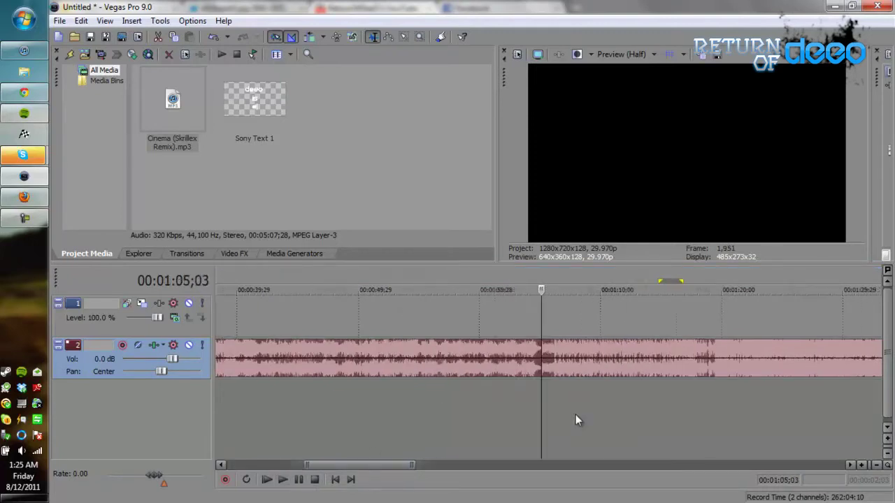
{"action": "left_click", "coordinate": [531, 388]}
{"action": "left_click", "coordinate": [300, 481]}
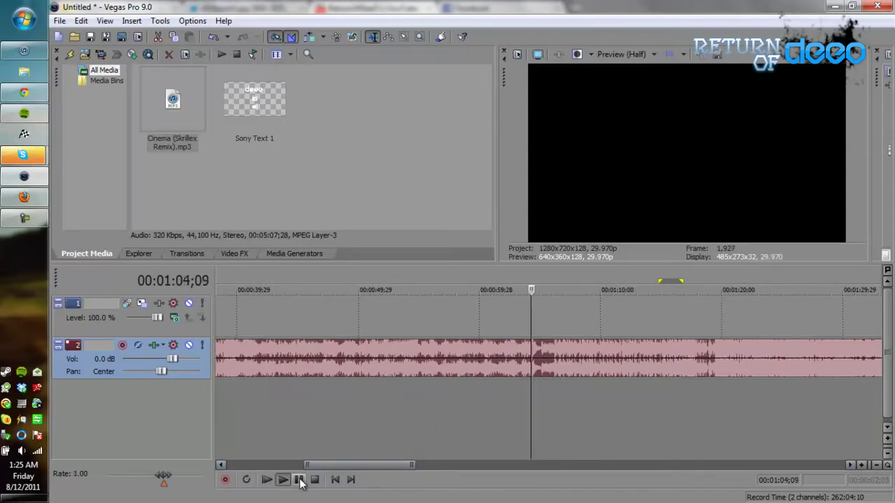
{"action": "left_click", "coordinate": [300, 481]}
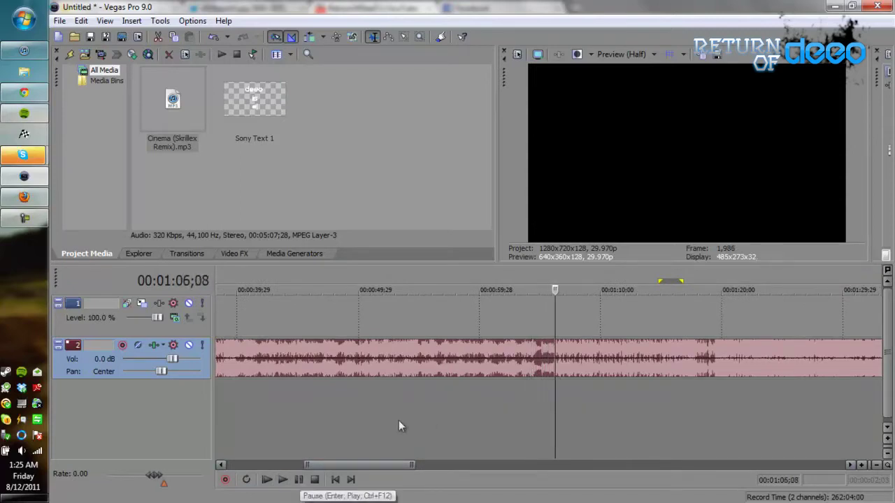
{"action": "left_click", "coordinate": [696, 362]}
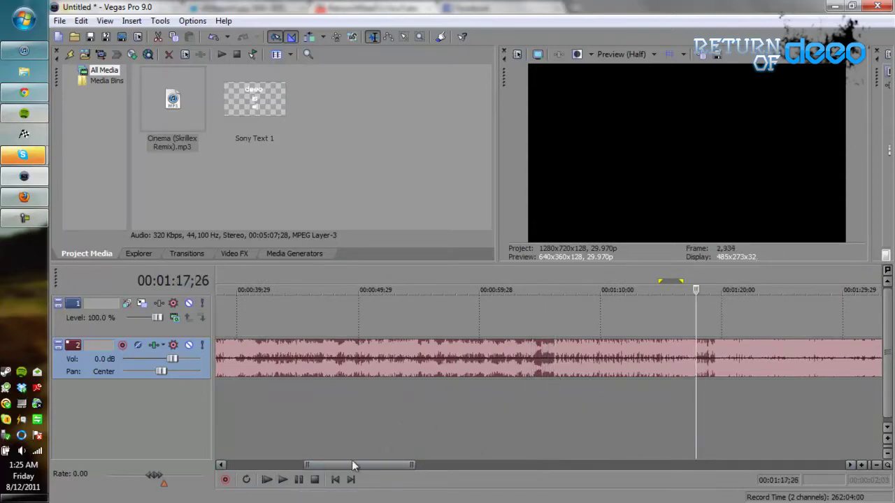
{"action": "left_click", "coordinate": [300, 481]}
{"action": "left_click", "coordinate": [300, 481]}
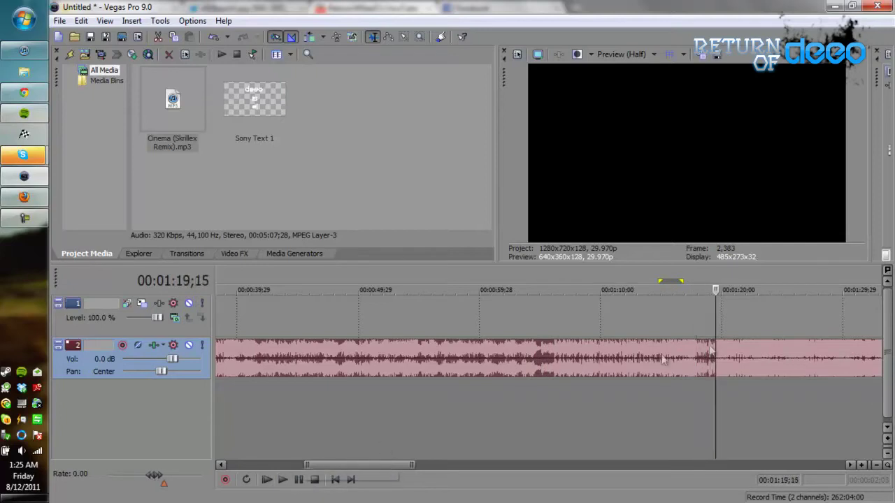
- Cut off the part of the song before 00:01:16;16 and move the remainder to the start of the timeline
{"action": "left_click", "coordinate": [680, 356]}
{"action": "key", "text": "s"}
{"action": "left_click", "coordinate": [634, 356]}
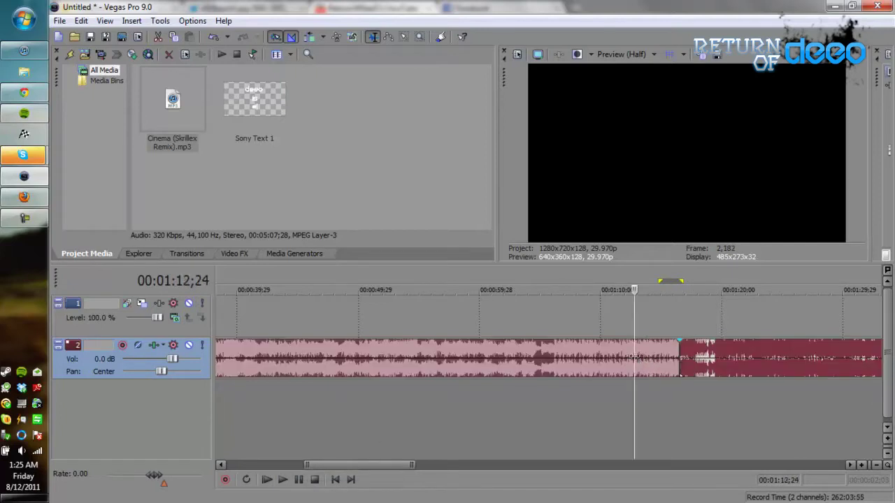
{"action": "key", "text": "Delete"}
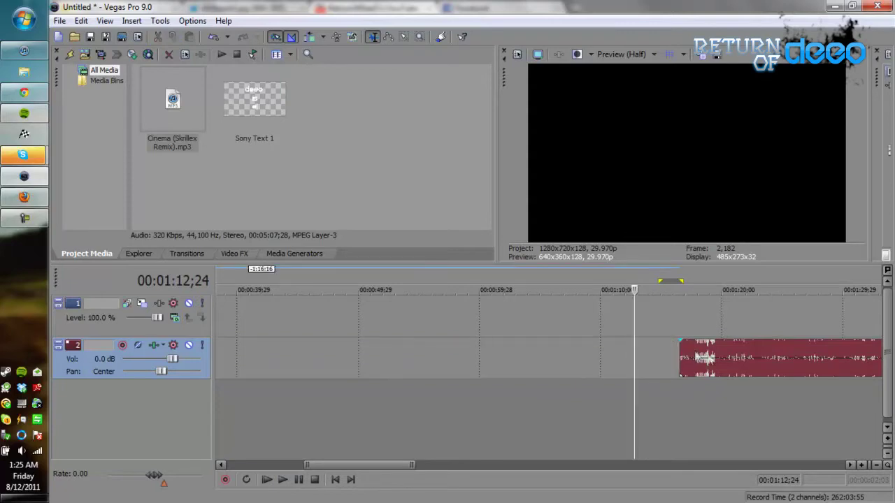
{"action": "left_click_drag", "start_coordinate": [713, 358], "coordinate": [171, 374]}
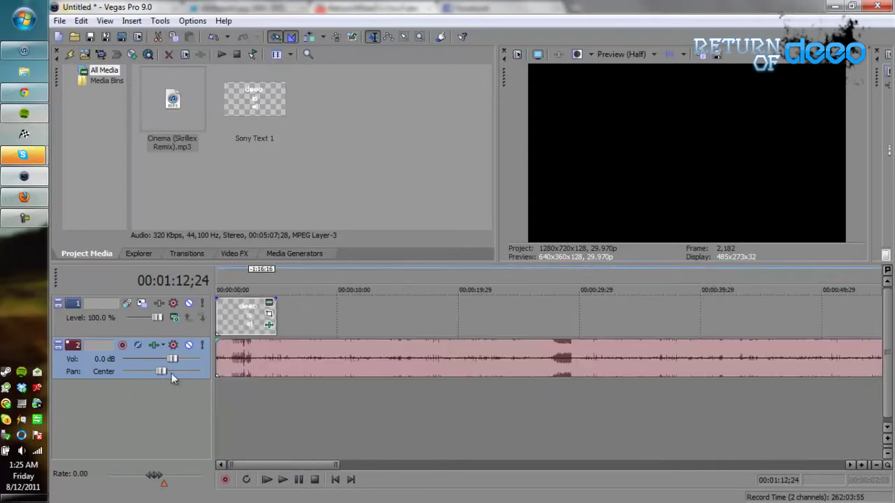
- Remove the existing Light Rays effect from the title event and check the title without it
{"action": "left_click", "coordinate": [222, 356]}
{"action": "scroll", "coordinate": [248, 359], "scroll_direction": "up", "scroll_amount": 3}
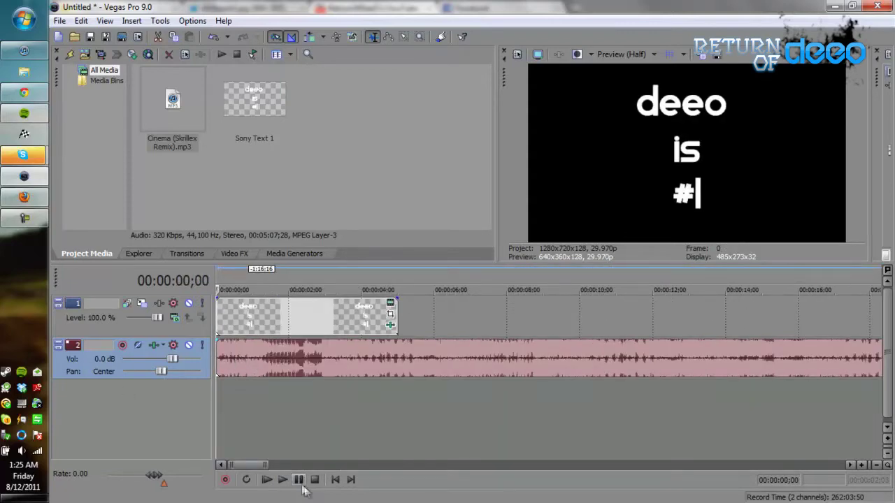
{"action": "left_click", "coordinate": [390, 324]}
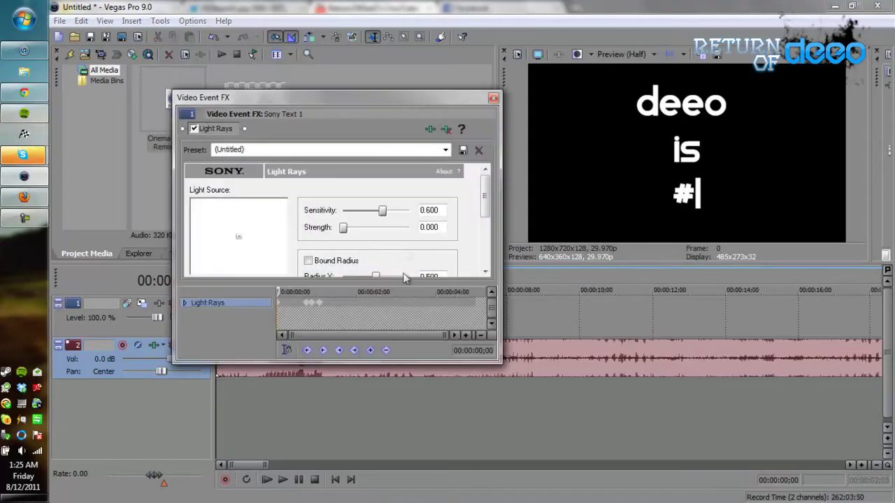
{"action": "left_click", "coordinate": [321, 305]}
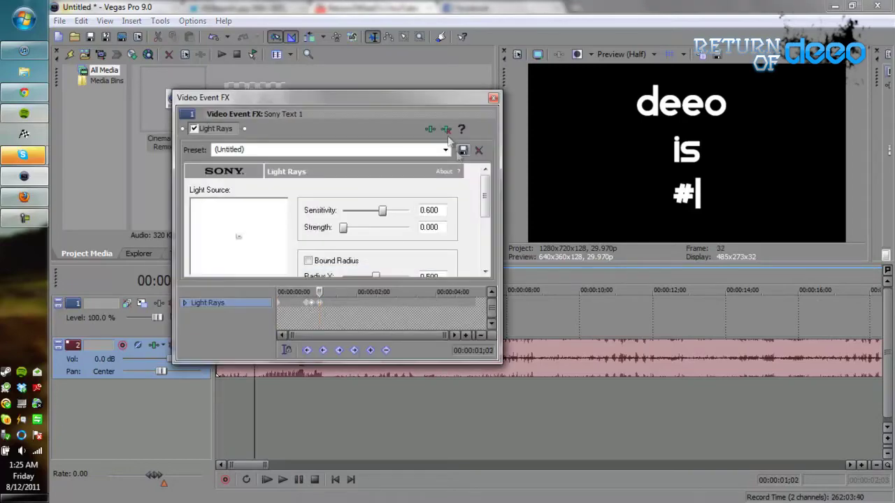
{"action": "left_click", "coordinate": [493, 97]}
{"action": "left_click", "coordinate": [234, 322]}
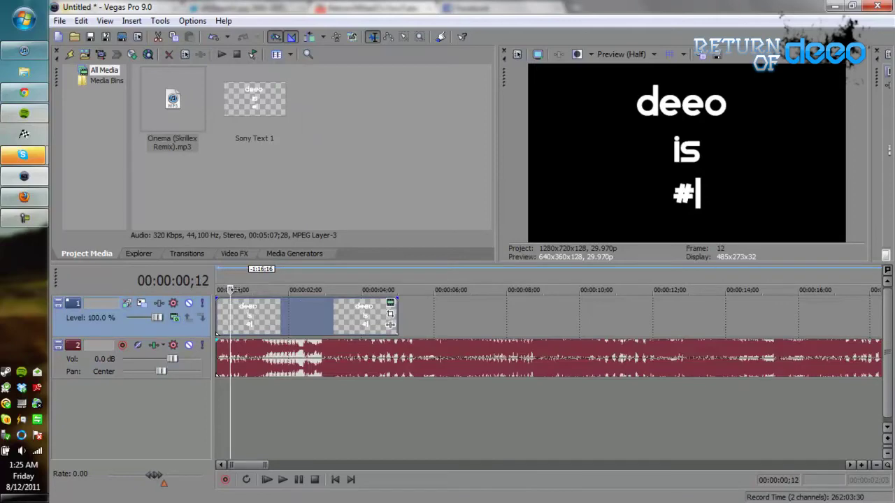
{"action": "key", "text": "space"}
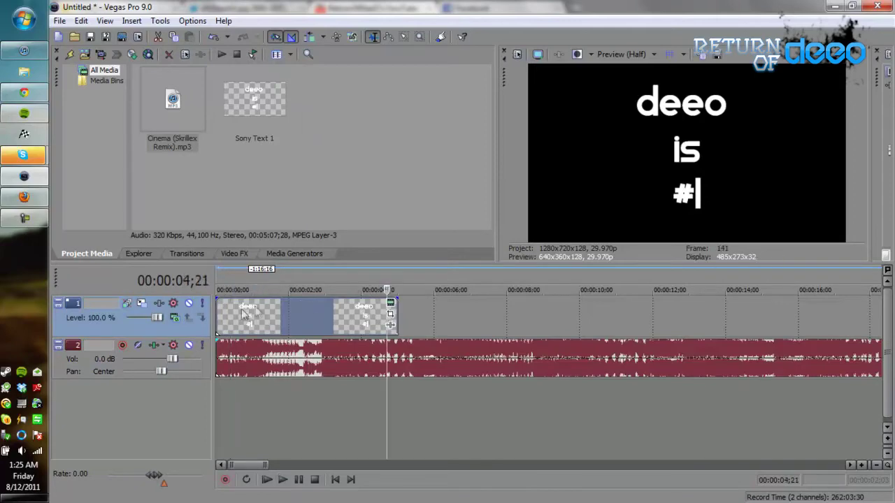
{"action": "key", "text": "space"}
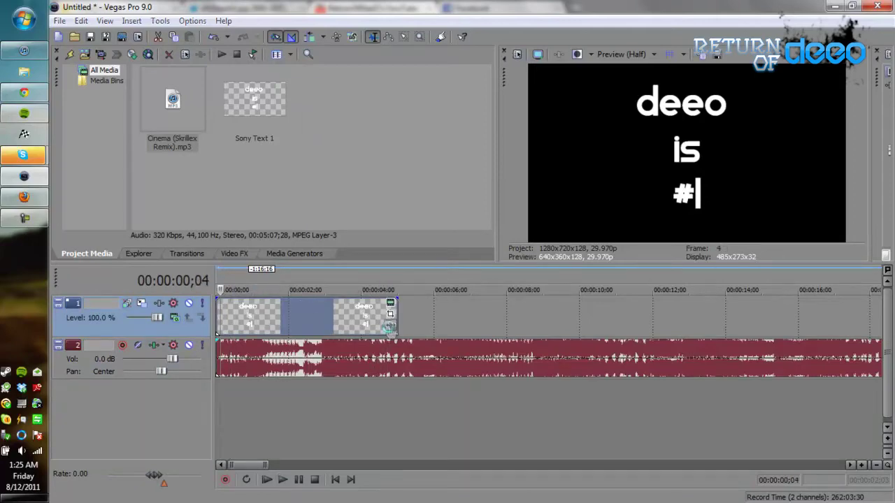
- Add the Sony Light Rays effect to the title event and move its settings window clear of the timeline
{"action": "left_click", "coordinate": [391, 324]}
{"action": "double_click", "coordinate": [503, 311]}
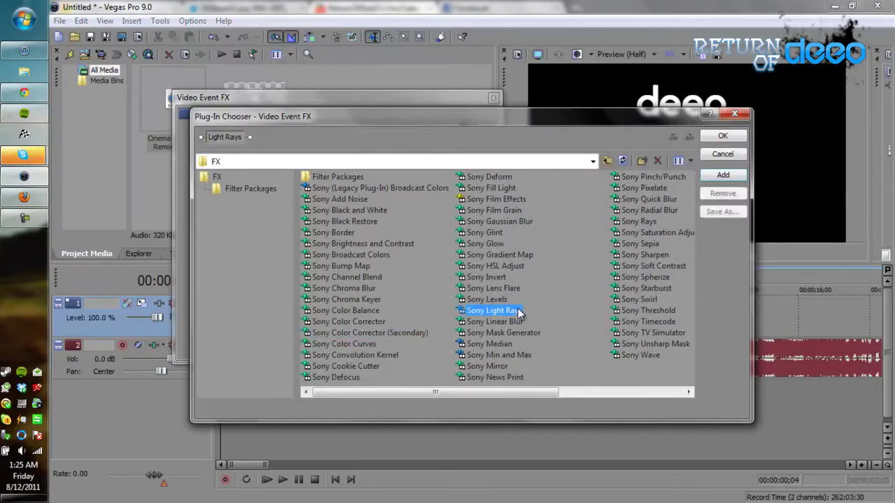
{"action": "left_click", "coordinate": [724, 135]}
{"action": "left_click_drag", "start_coordinate": [319, 103], "coordinate": [610, 209]}
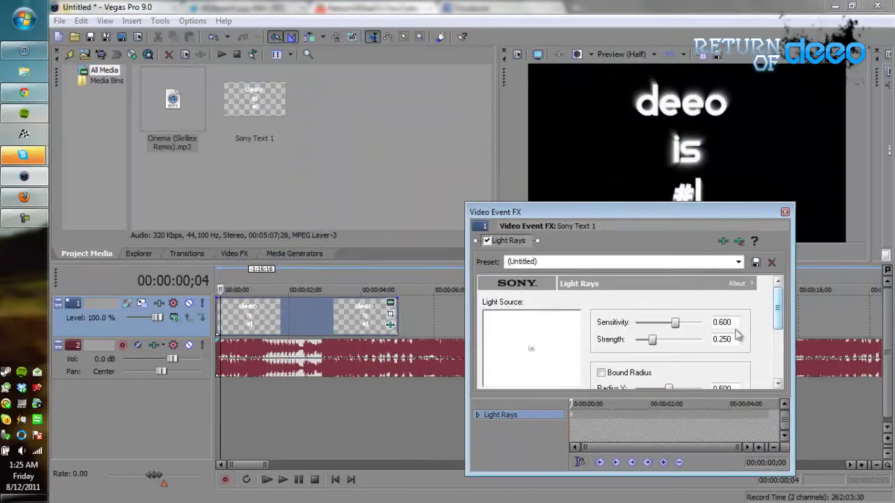
- Add a Light Rays keyframe at 00:00:02;27 and raise its Strength to the maximum
{"action": "left_click_drag", "start_coordinate": [566, 405], "coordinate": [685, 404]}
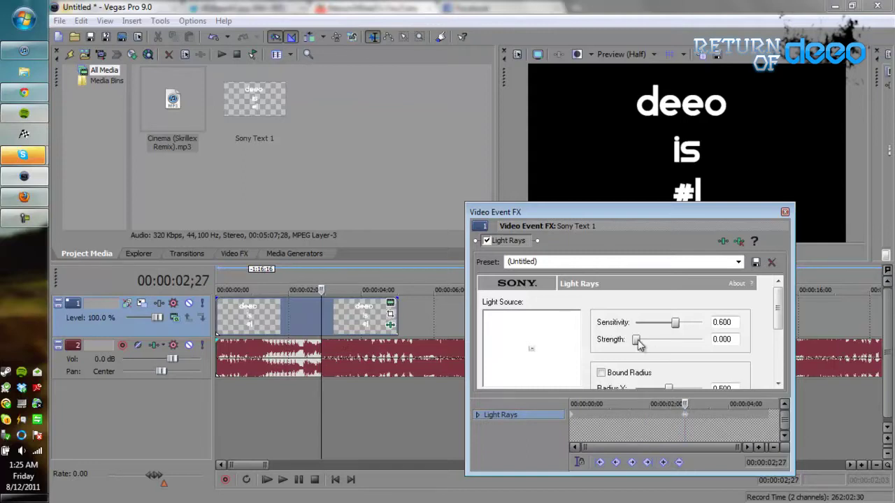
{"action": "left_click_drag", "start_coordinate": [637, 340], "coordinate": [699, 341]}
{"action": "left_click_drag", "start_coordinate": [685, 404], "coordinate": [676, 404]}
{"action": "scroll", "coordinate": [690, 430], "scroll_direction": "up", "scroll_amount": 5}
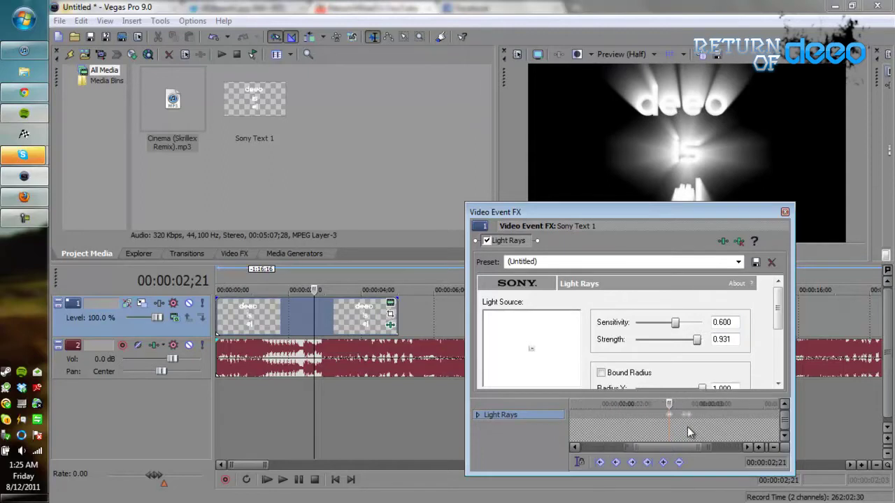
{"action": "left_click_drag", "start_coordinate": [670, 416], "coordinate": [698, 418]}
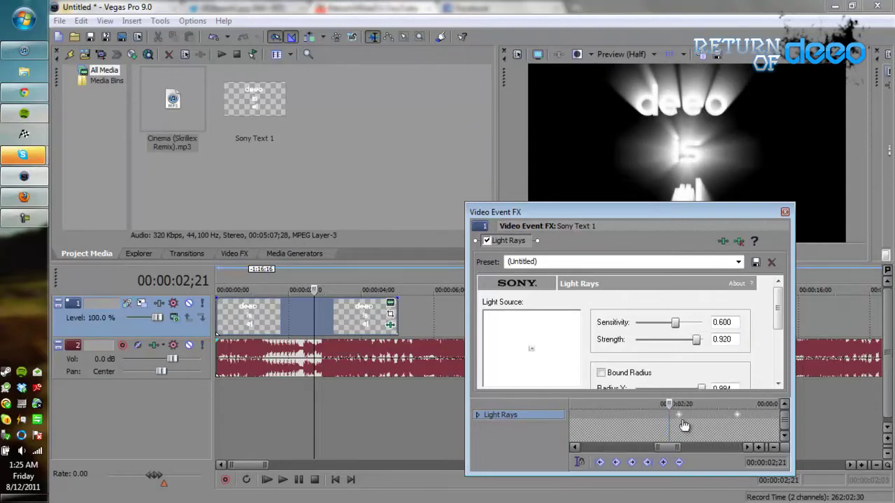
{"action": "scroll", "coordinate": [682, 419], "scroll_direction": "down", "scroll_amount": 3}
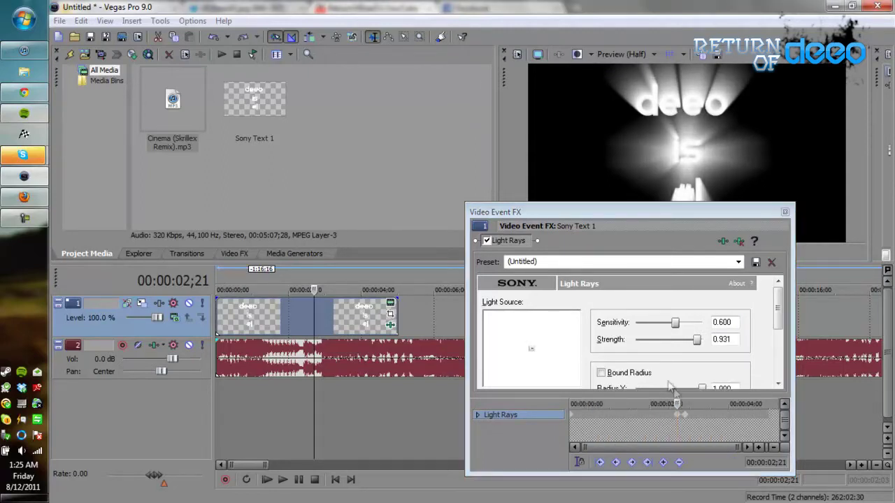
{"action": "scroll", "coordinate": [677, 422], "scroll_direction": "up", "scroll_amount": 3}
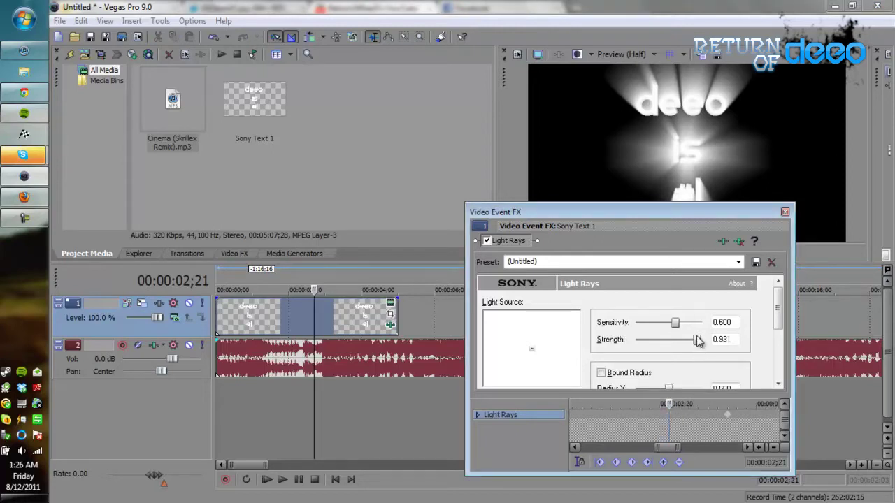
- Add a Light Rays keyframe at 00:00:02;24 with Strength 0.000
{"action": "left_click_drag", "start_coordinate": [666, 404], "coordinate": [699, 403]}
{"action": "left_click_drag", "start_coordinate": [701, 340], "coordinate": [609, 348]}
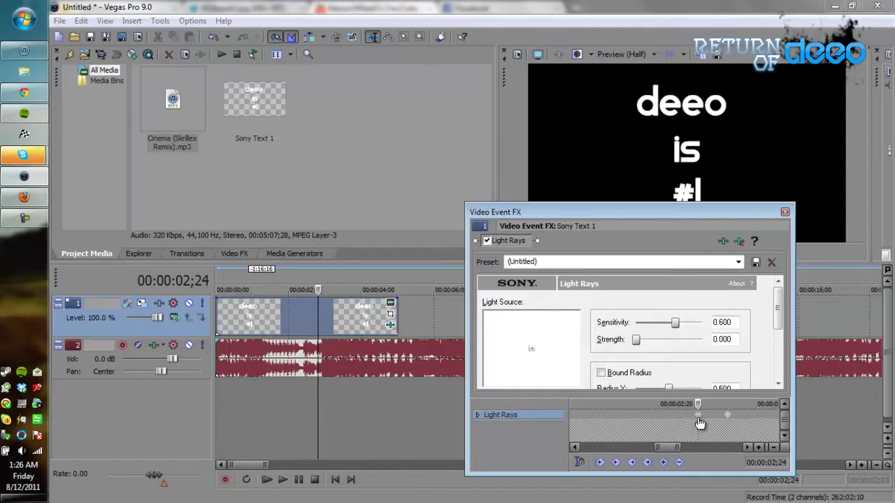
{"action": "key", "text": "Delete"}
{"action": "key", "text": "ctrl+z"}
{"action": "scroll", "coordinate": [686, 422], "scroll_direction": "up", "scroll_amount": 2}
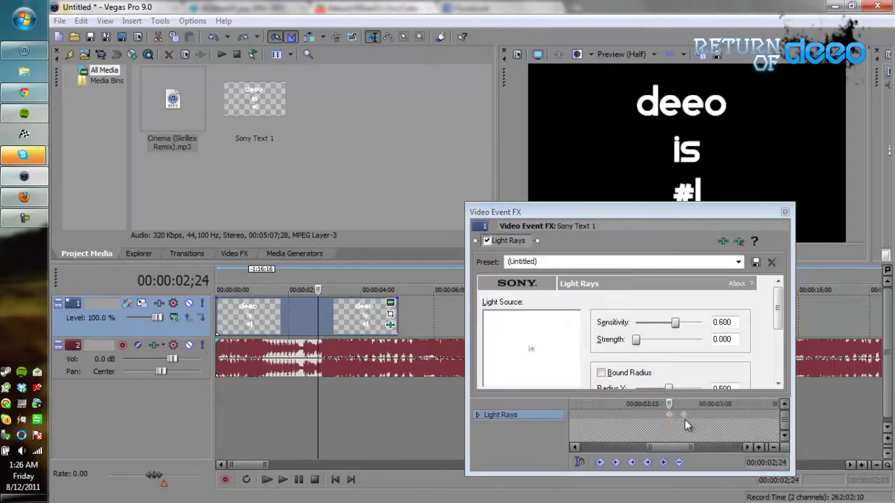
- Add a Light Rays keyframe at 00:00:03;01 with Strength 0.000 and close the effect settings
{"action": "scroll", "coordinate": [685, 423], "scroll_direction": "up", "scroll_amount": 3}
{"action": "left_click_drag", "start_coordinate": [669, 404], "coordinate": [759, 408]}
{"action": "left_click_drag", "start_coordinate": [702, 341], "coordinate": [631, 346]}
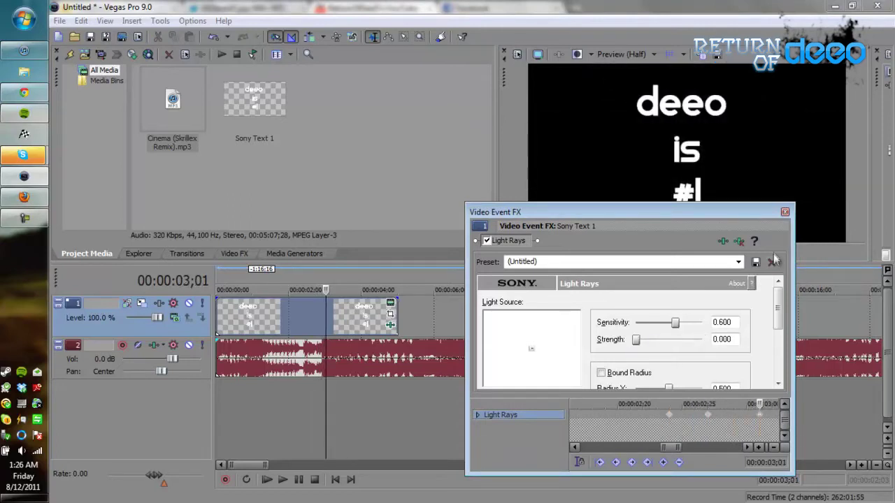
{"action": "left_click", "coordinate": [785, 212]}
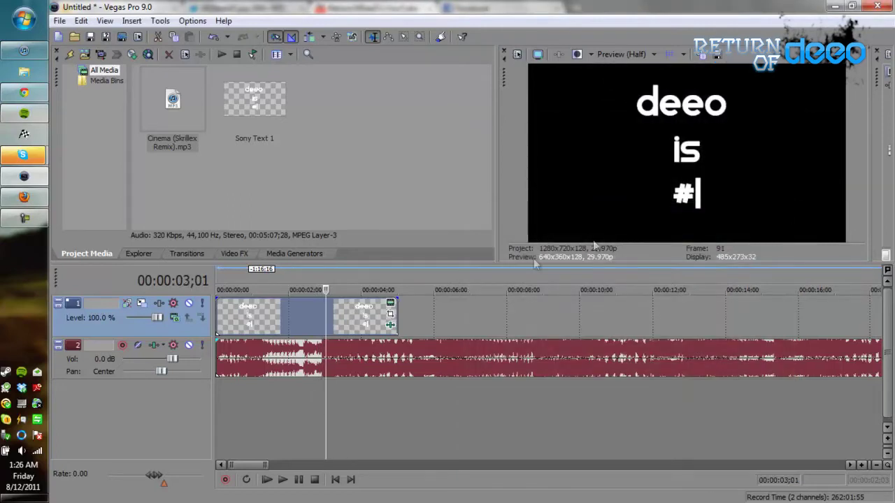
- Play the title with the music from several starting points to check the light-ray flash against the beat
{"action": "left_click", "coordinate": [299, 322]}
{"action": "left_click", "coordinate": [299, 481]}
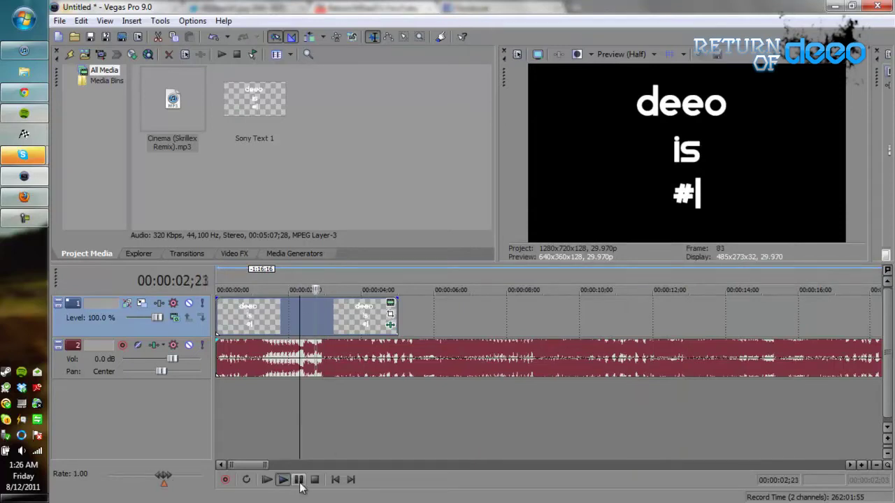
{"action": "left_click", "coordinate": [299, 482]}
{"action": "left_click", "coordinate": [285, 376]}
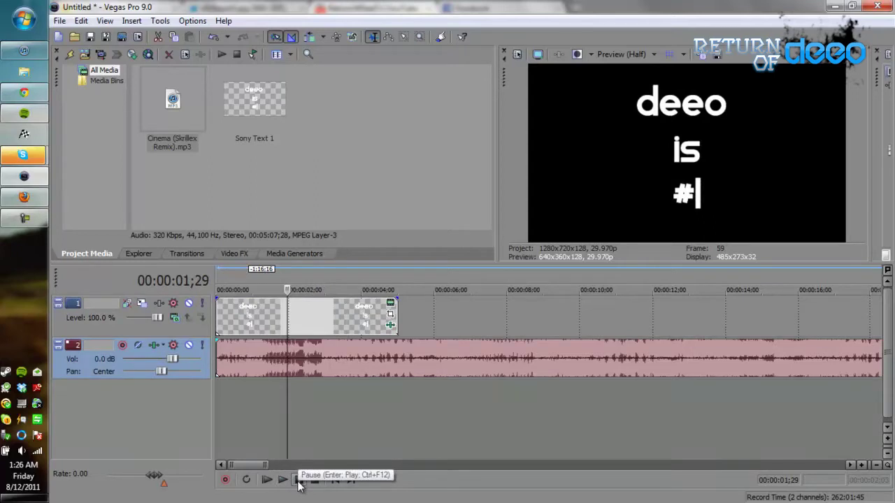
{"action": "left_click", "coordinate": [299, 481]}
{"action": "left_click", "coordinate": [299, 481]}
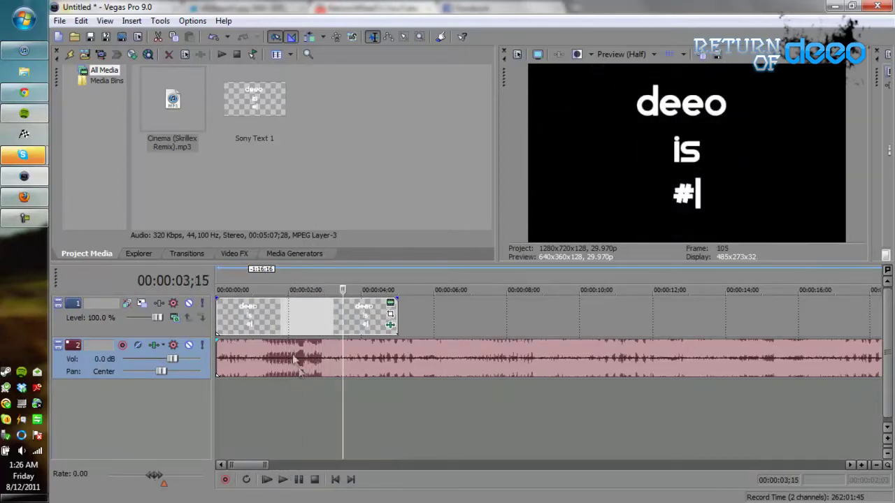
{"action": "left_click", "coordinate": [228, 357]}
{"action": "left_click", "coordinate": [294, 477]}
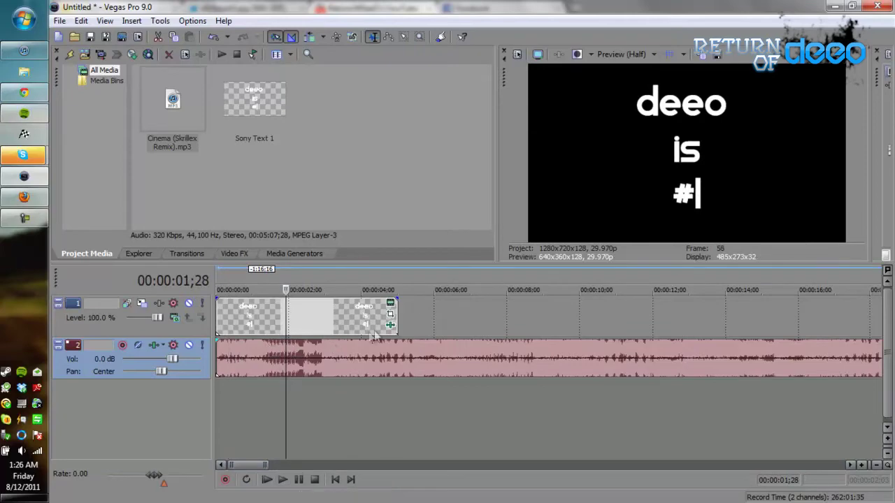
- Add the Sony Brightness and Contrast effect to the title and try Brightness at 1.00 and back at 0.02
{"action": "left_click", "coordinate": [390, 302]}
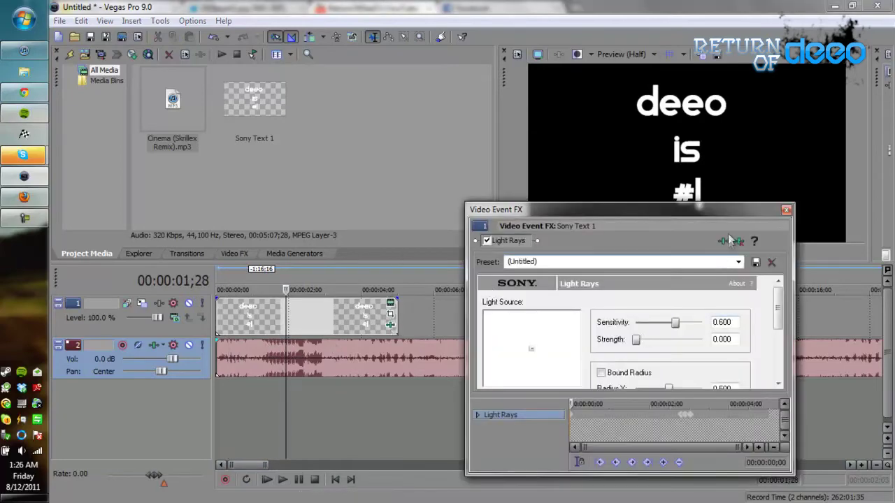
{"action": "left_click", "coordinate": [731, 241]}
{"action": "double_click", "coordinate": [384, 243]}
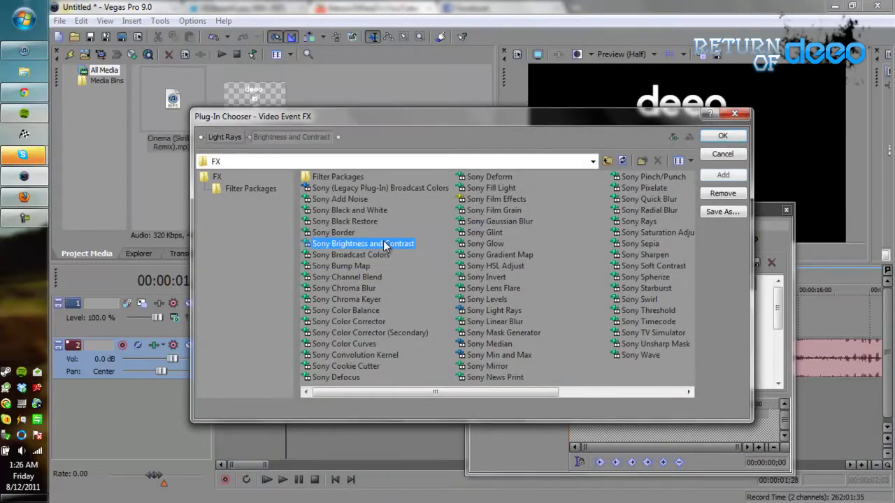
{"action": "left_click", "coordinate": [721, 137]}
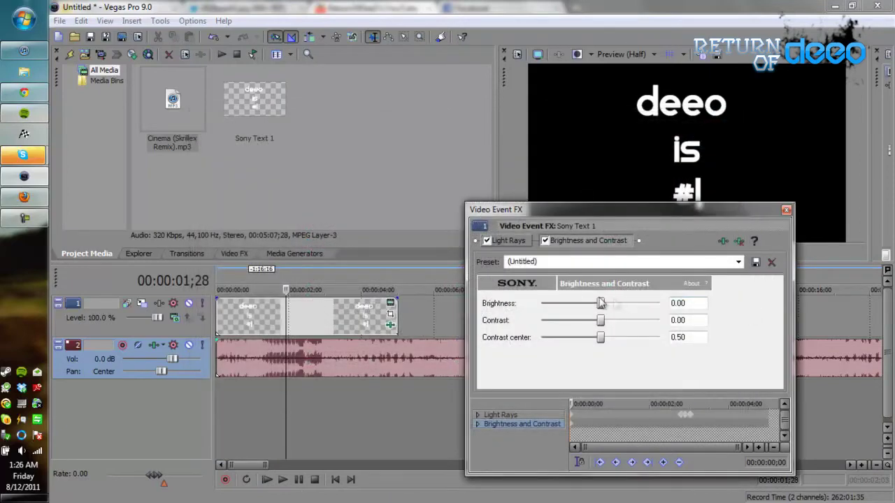
{"action": "left_click_drag", "start_coordinate": [600, 304], "coordinate": [670, 312]}
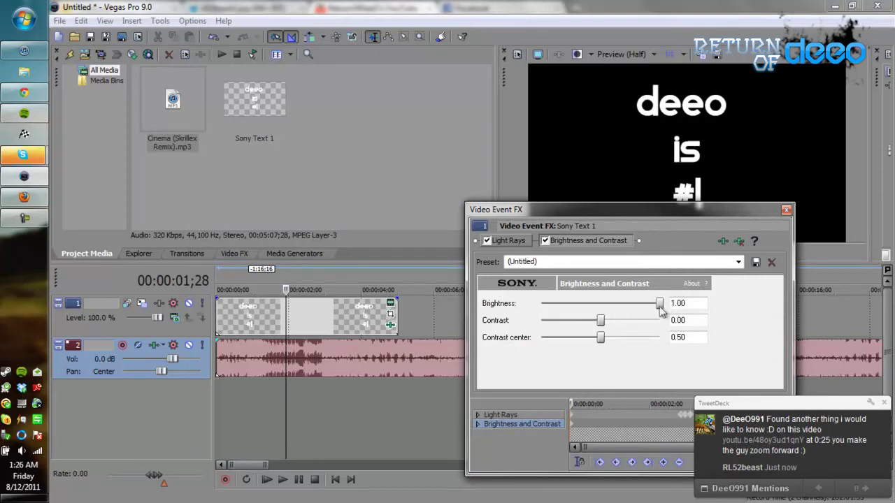
{"action": "left_click_drag", "start_coordinate": [659, 308], "coordinate": [605, 309]}
{"action": "left_click", "coordinate": [786, 209]}
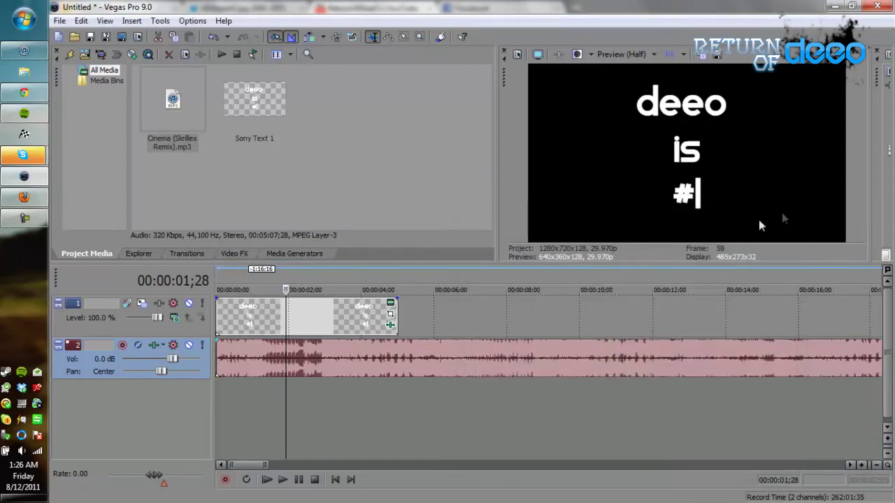
- Remove the Brightness and Contrast effect from the title, leaving Light Rays in its effect chain
{"action": "left_click", "coordinate": [390, 325]}
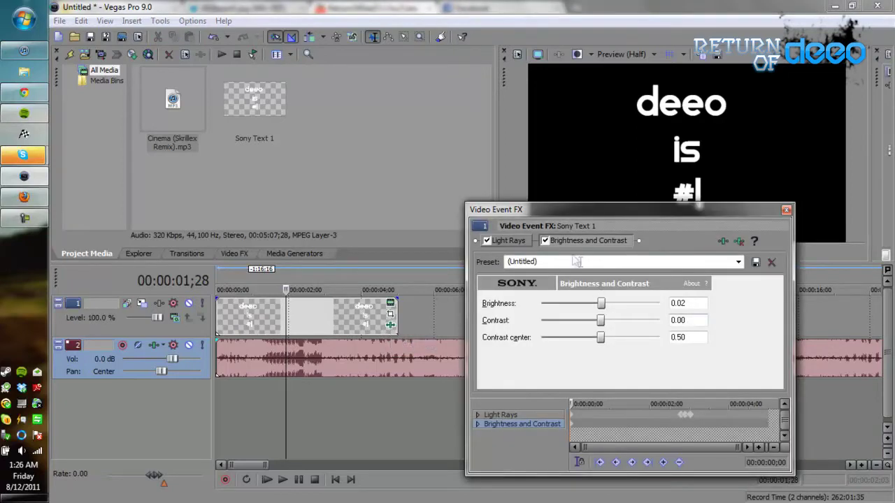
{"action": "left_click", "coordinate": [739, 241]}
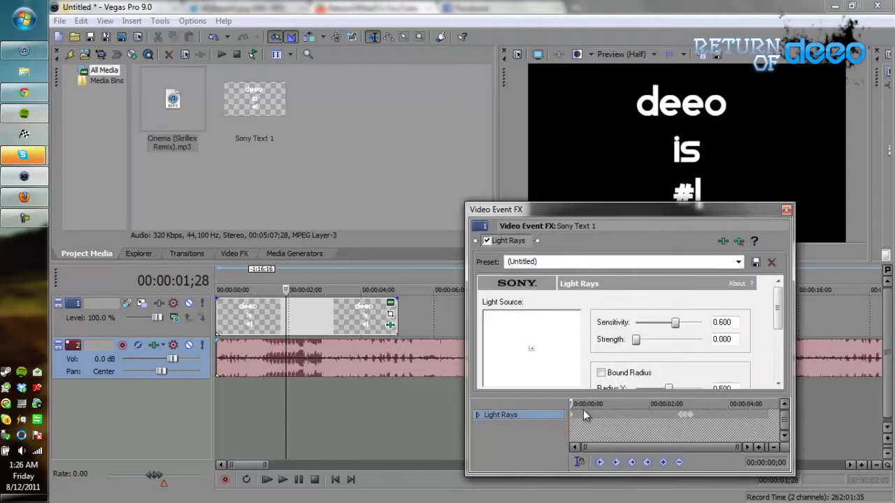
- Add a Light Rays keyframe at 00:00:01;10 and another at 00:00:01;17 with Strength 0.574
{"action": "left_click_drag", "start_coordinate": [586, 415], "coordinate": [623, 413]}
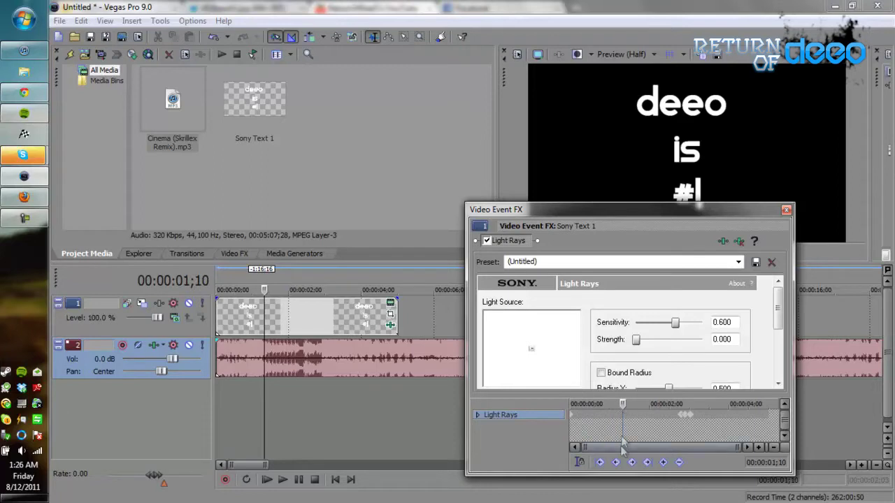
{"action": "left_click", "coordinate": [663, 462]}
{"action": "left_click_drag", "start_coordinate": [622, 404], "coordinate": [629, 404]}
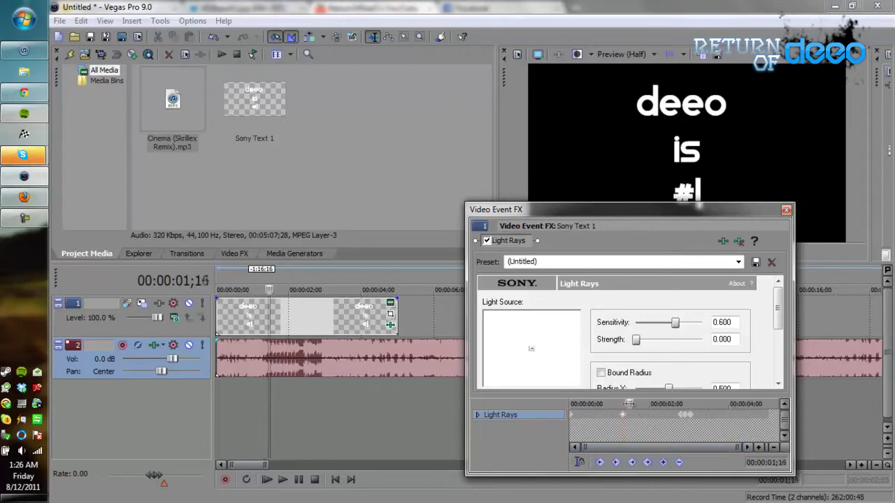
{"action": "scroll", "coordinate": [642, 428], "scroll_direction": "up", "scroll_amount": 5}
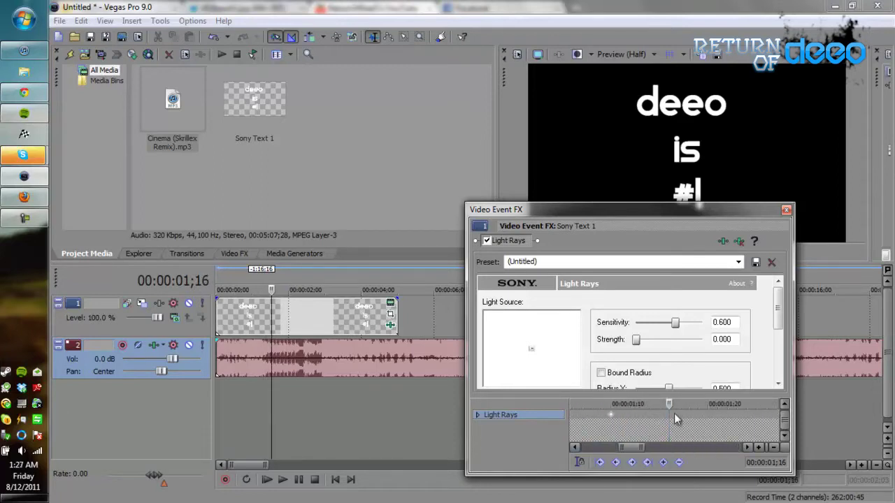
{"action": "mouse_move", "coordinate": [669, 405]}
{"action": "left_mouse_down"}
{"action": "mouse_move", "coordinate": [662, 407]}
{"action": "mouse_move", "coordinate": [677, 411]}
{"action": "left_mouse_up"}
{"action": "left_click_drag", "start_coordinate": [638, 343], "coordinate": [673, 341]}
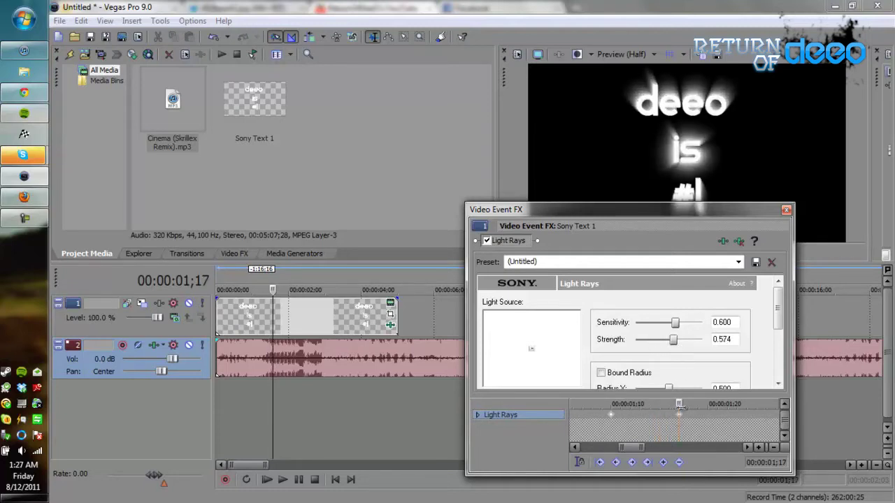
- Add a Light Rays keyframe at 00:00:01;20 and one at 00:00:01;19 with Strength lowered to 0.000
{"action": "left_click_drag", "start_coordinate": [680, 406], "coordinate": [708, 406]}
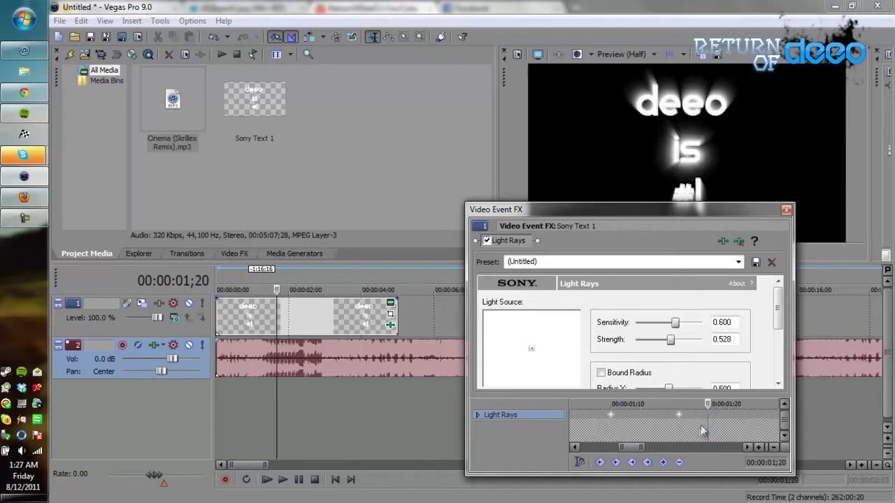
{"action": "left_click", "coordinate": [664, 462]}
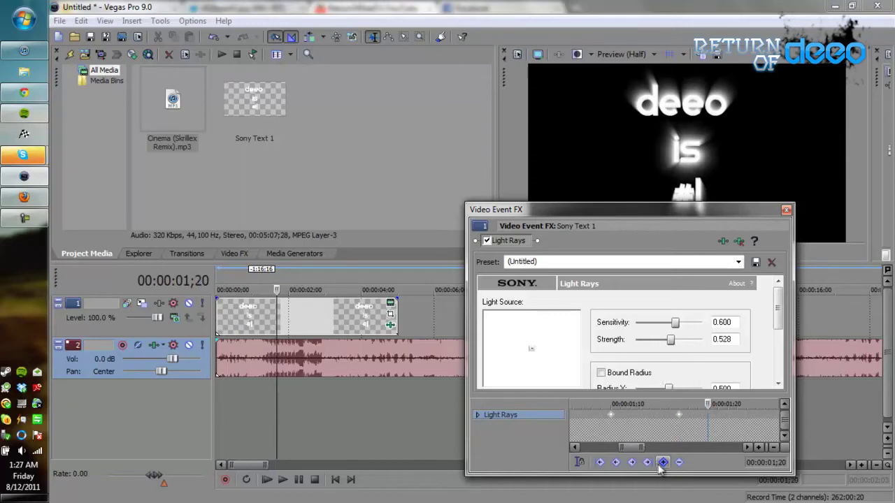
{"action": "left_click", "coordinate": [695, 422]}
{"action": "left_click_drag", "start_coordinate": [695, 406], "coordinate": [696, 406]}
{"action": "scroll", "coordinate": [689, 393], "scroll_direction": "up", "scroll_amount": 1}
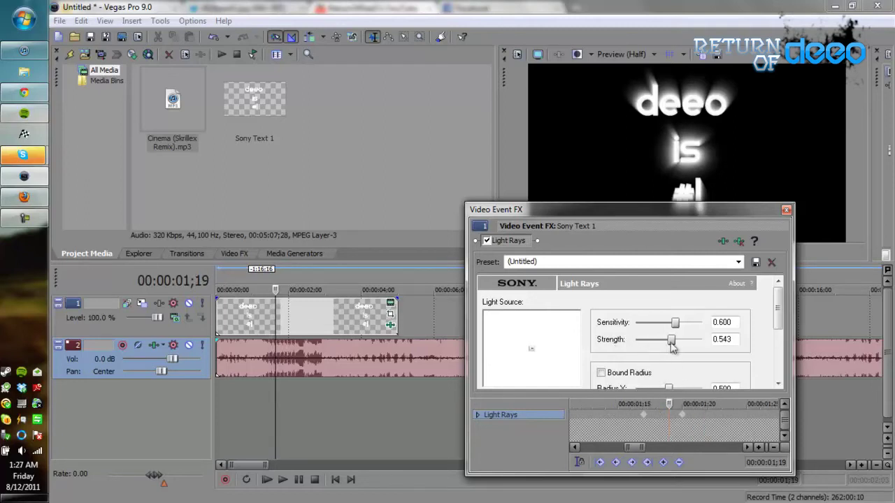
- Copy the three Light Rays keyframes from 00:00:01;17 to 00:00:01;20 and paste them at 00:00:01;20, 00:00:01;23 and 00:00:01;26
{"action": "left_click", "coordinate": [642, 404]}
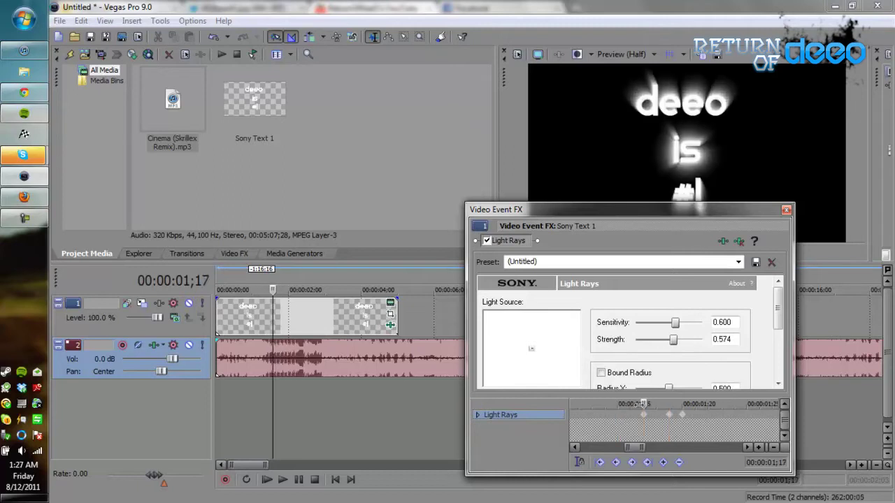
{"action": "left_click_drag", "start_coordinate": [642, 404], "coordinate": [694, 404]}
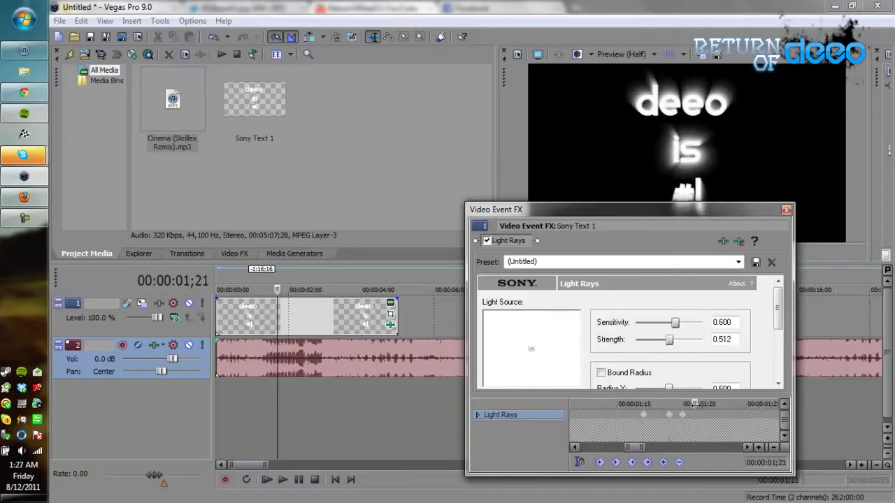
{"action": "left_click", "coordinate": [646, 417]}
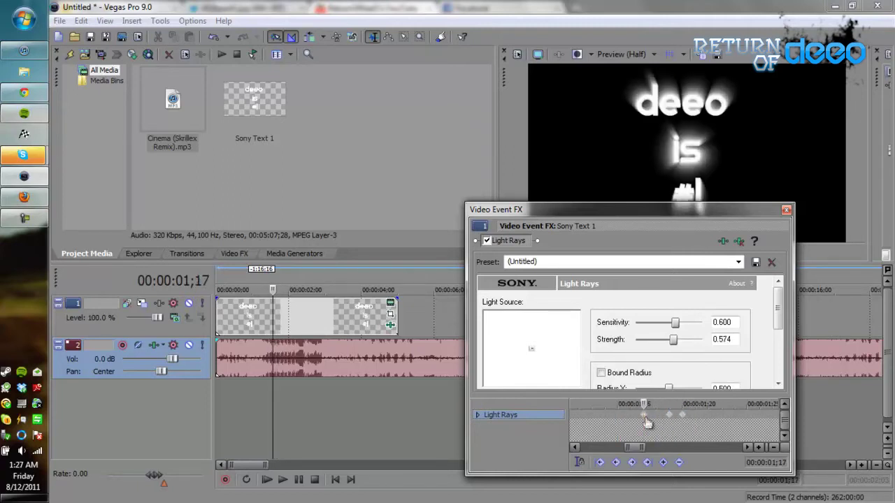
{"action": "left_click", "coordinate": [685, 416]}
{"action": "key", "text": "ctrl+v"}
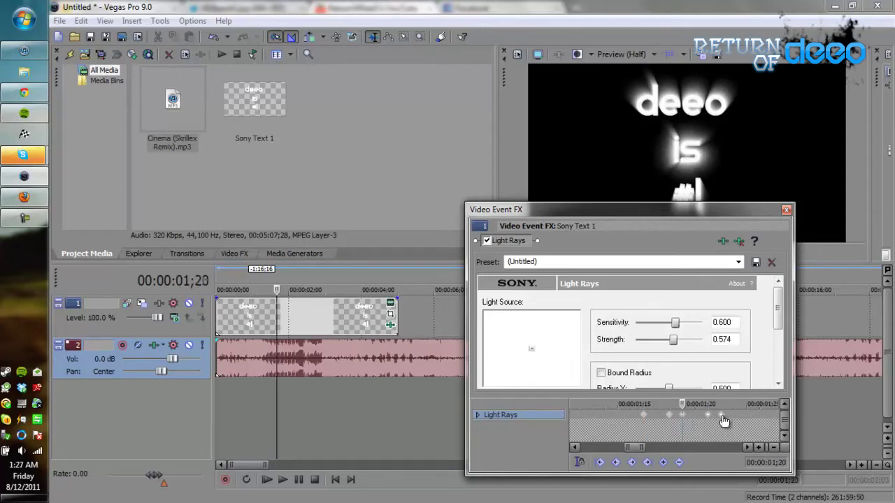
{"action": "left_click", "coordinate": [724, 418]}
{"action": "key", "text": "ctrl+v"}
{"action": "left_click", "coordinate": [760, 417]}
{"action": "key", "text": "ctrl+v"}
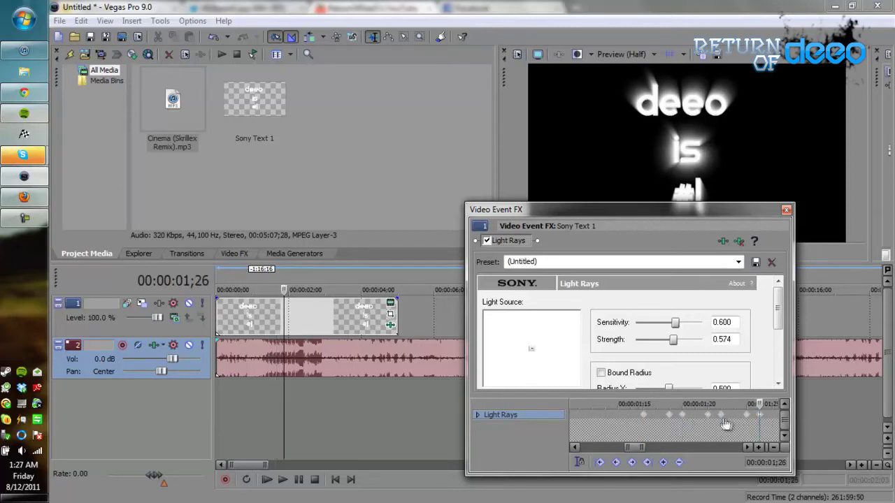
- Paste the copied Light Rays keyframes at 00:00:01;29, 00:00:02;02 and 00:00:02;05
{"action": "scroll", "coordinate": [725, 422], "scroll_direction": "down", "scroll_amount": 2}
{"action": "left_click", "coordinate": [699, 416]}
{"action": "key", "text": "ctrl+v"}
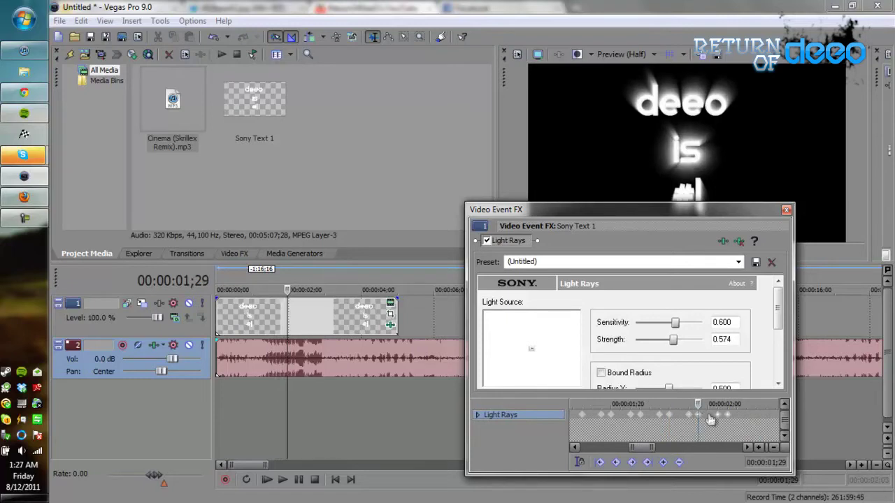
{"action": "left_click", "coordinate": [728, 416]}
{"action": "key", "text": "ctrl+v"}
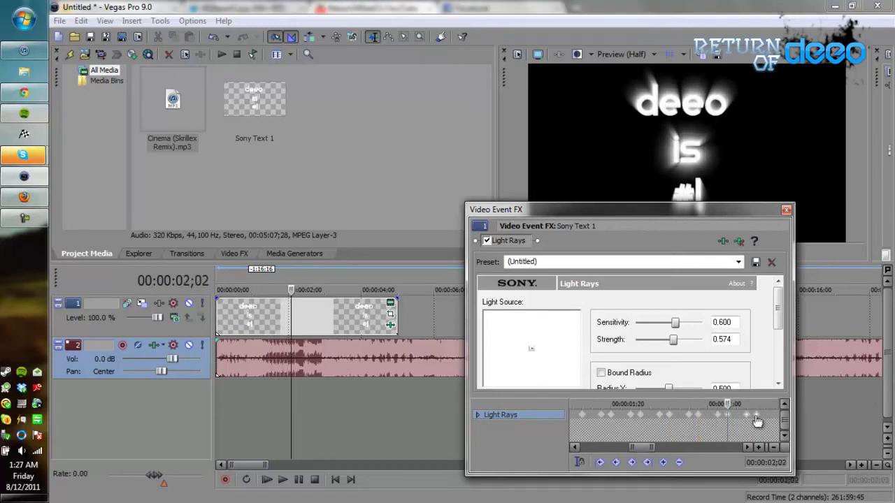
{"action": "left_click", "coordinate": [756, 416]}
{"action": "scroll", "coordinate": [765, 421], "scroll_direction": "down", "scroll_amount": 1}
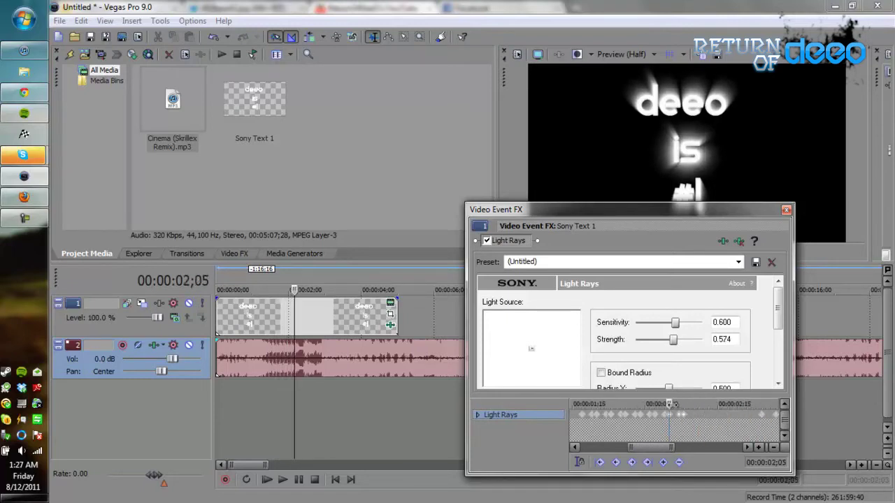
- Lower the Strength of the Light Rays keyframe at 00:00:02;08 to the minimum and close the effect settings
{"action": "left_click_drag", "start_coordinate": [670, 404], "coordinate": [684, 405]}
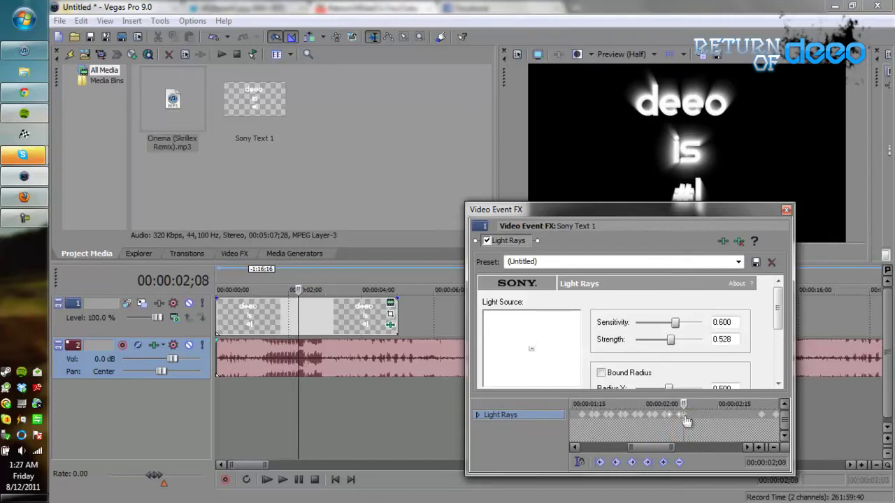
{"action": "scroll", "coordinate": [685, 417], "scroll_direction": "up", "scroll_amount": 4}
{"action": "left_click_drag", "start_coordinate": [670, 340], "coordinate": [621, 350]}
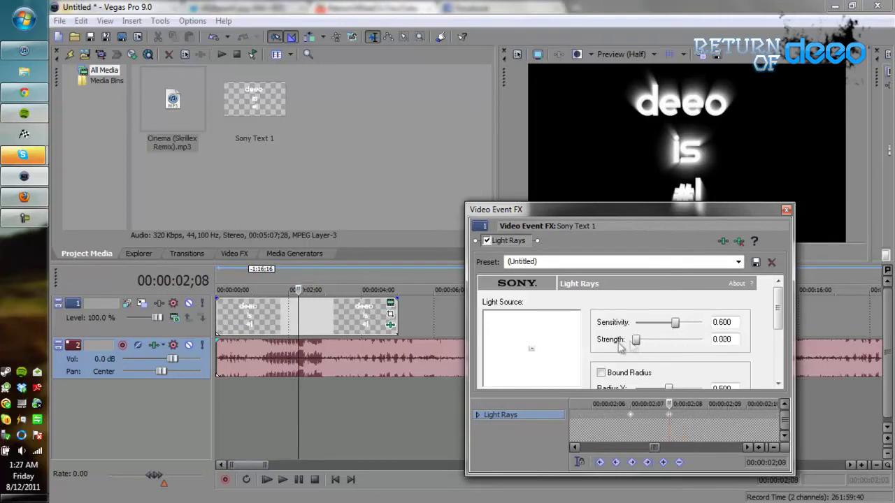
{"action": "left_click", "coordinate": [630, 417]}
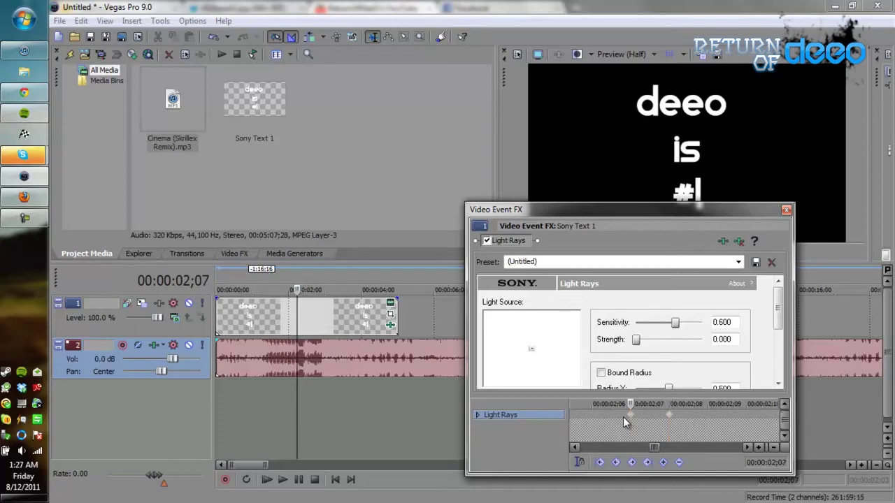
{"action": "left_click", "coordinate": [784, 211]}
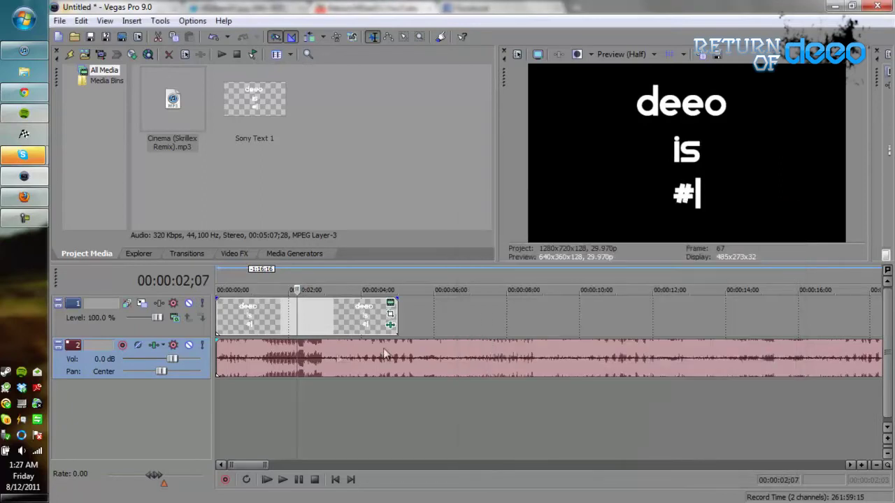
- Play the title with the music, including the selected range from 00:00:01;00 to 00:00:03;05, to check the repeated light-ray flashes
{"action": "left_click", "coordinate": [258, 352]}
{"action": "left_click", "coordinate": [300, 481]}
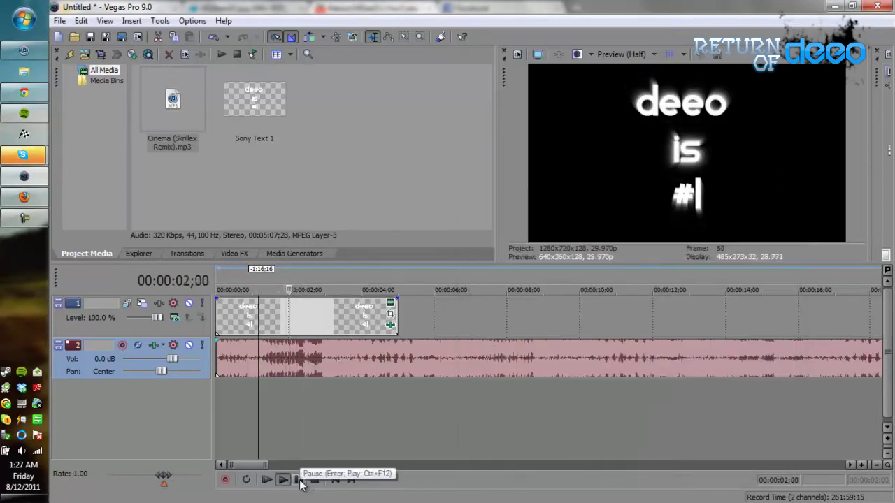
{"action": "left_click", "coordinate": [300, 481]}
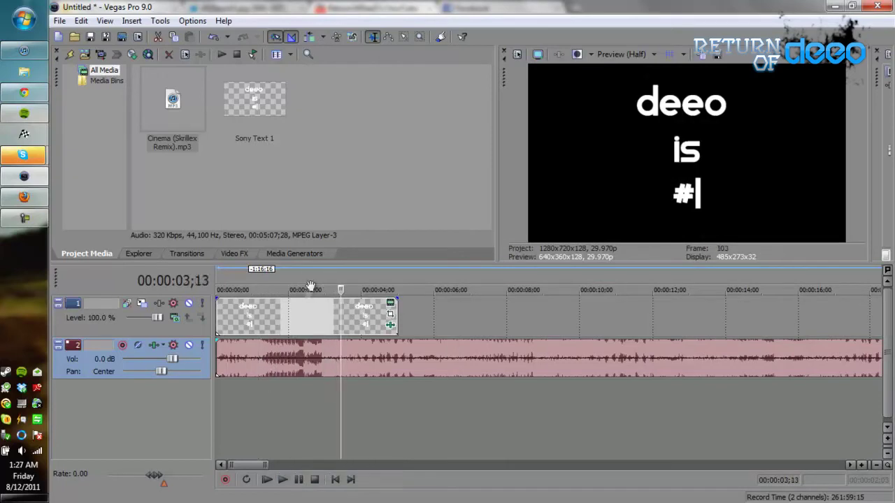
{"action": "left_click_drag", "start_coordinate": [331, 283], "coordinate": [252, 292]}
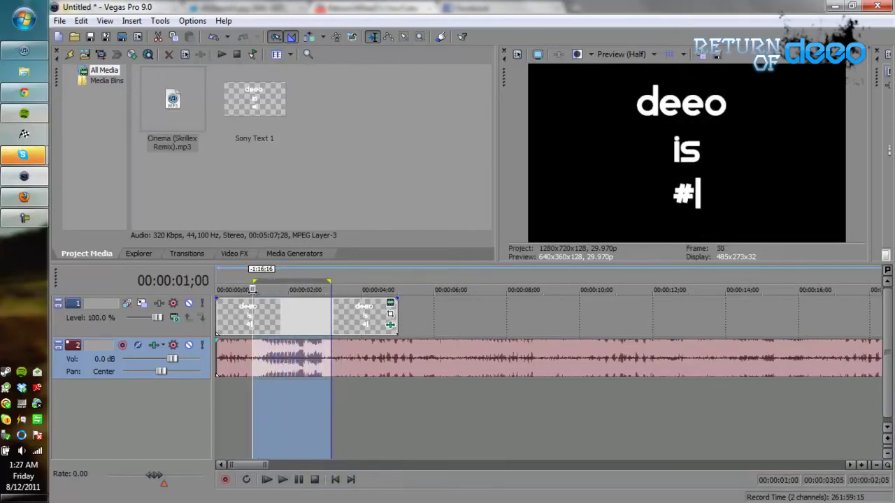
{"action": "key", "text": "space"}
{"action": "key", "text": "space"}
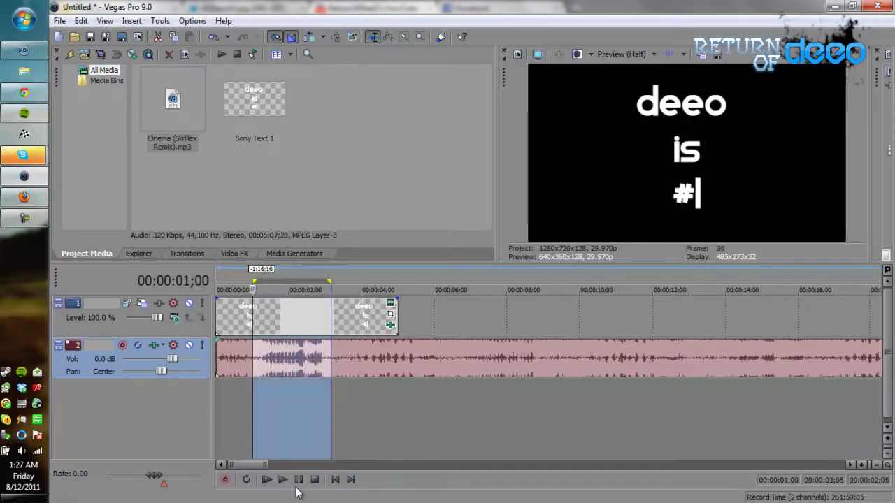
{"action": "left_click", "coordinate": [300, 481]}
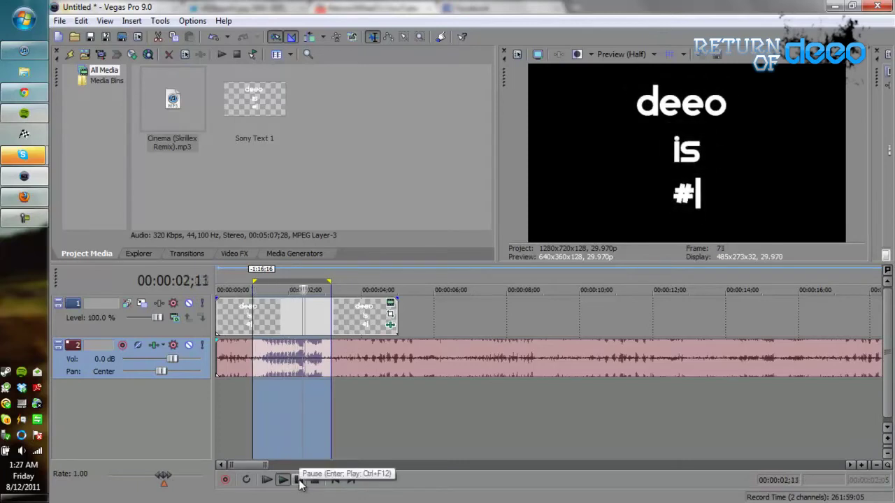
{"action": "key", "text": "space"}
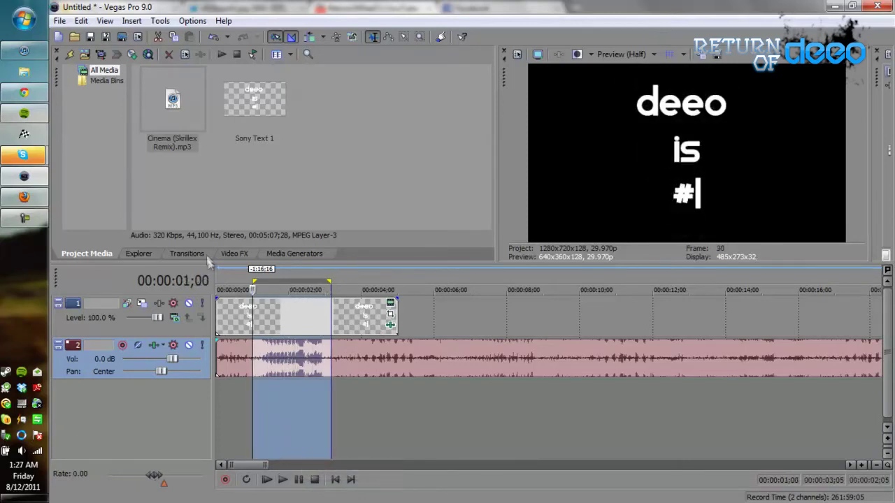
- Start a new empty project without saving the changes to the title project
{"action": "left_click", "coordinate": [59, 36]}
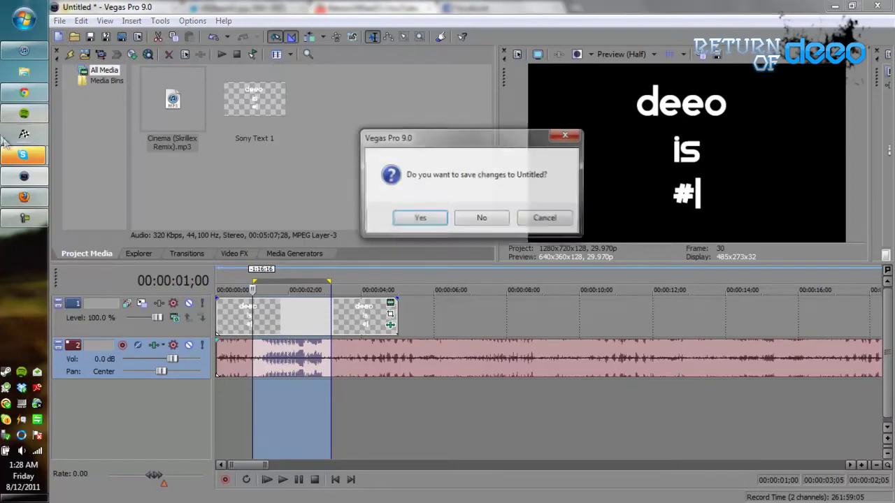
{"action": "left_click", "coordinate": [482, 219]}
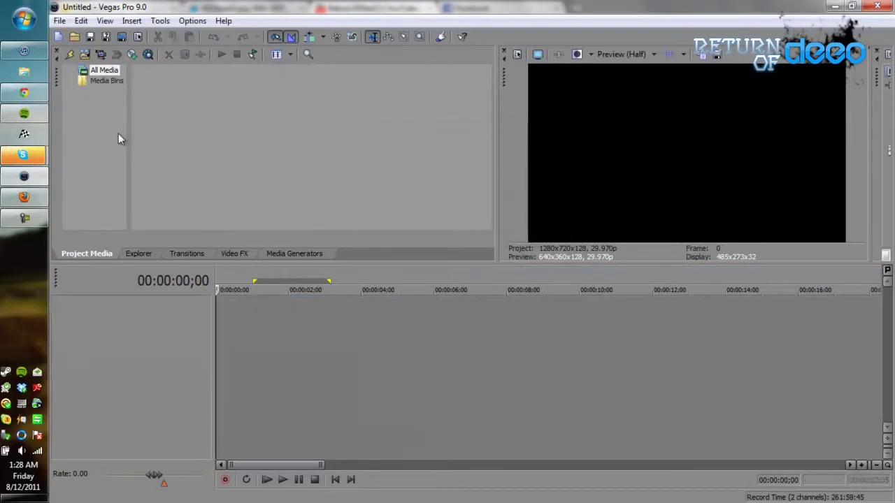
{"action": "left_click", "coordinate": [32, 94]}
{"action": "left_click", "coordinate": [39, 219]}
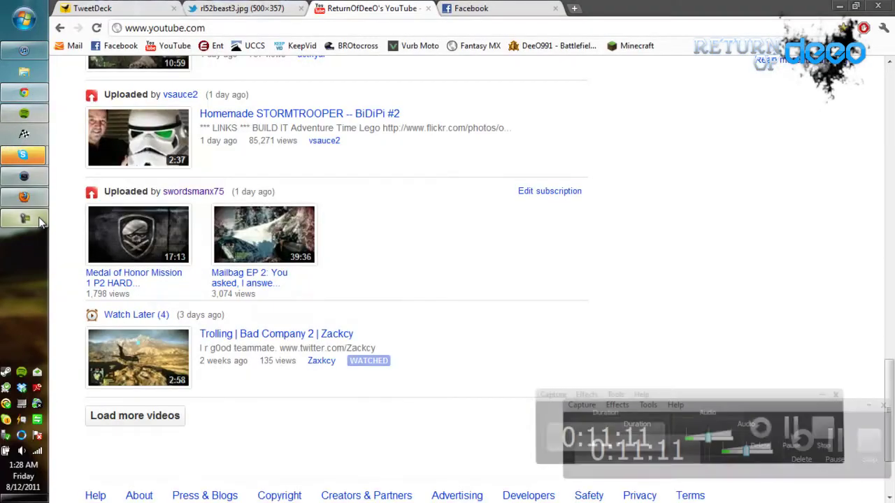
- Switch to TweetDeck in Chrome and open the YouTube video linked in the newest mention
{"action": "left_click", "coordinate": [32, 98]}
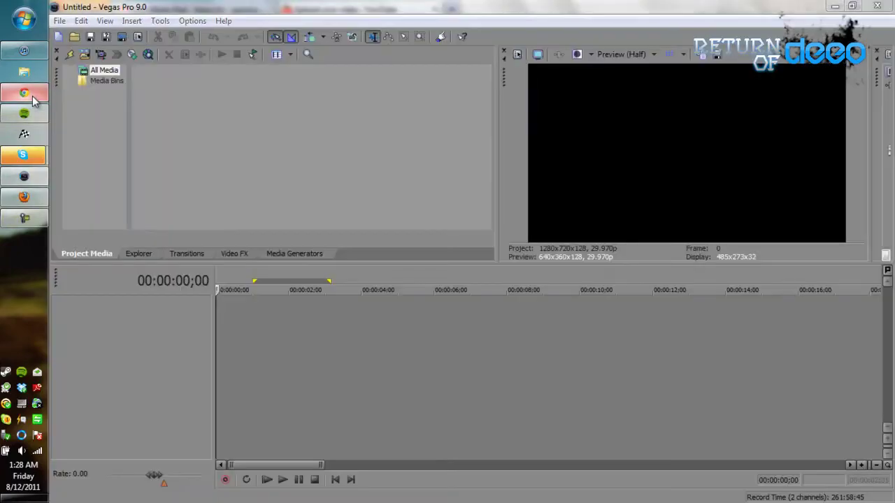
{"action": "left_click", "coordinate": [32, 99]}
{"action": "left_click", "coordinate": [122, 6]}
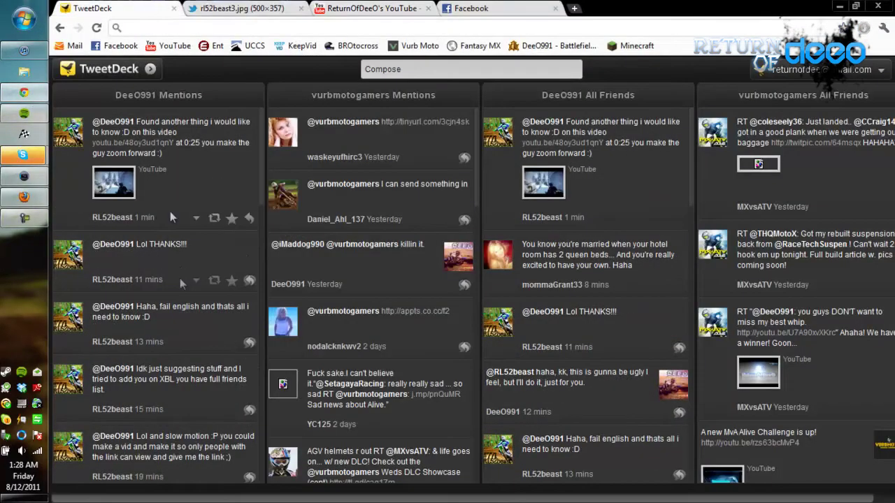
{"action": "left_click", "coordinate": [123, 188]}
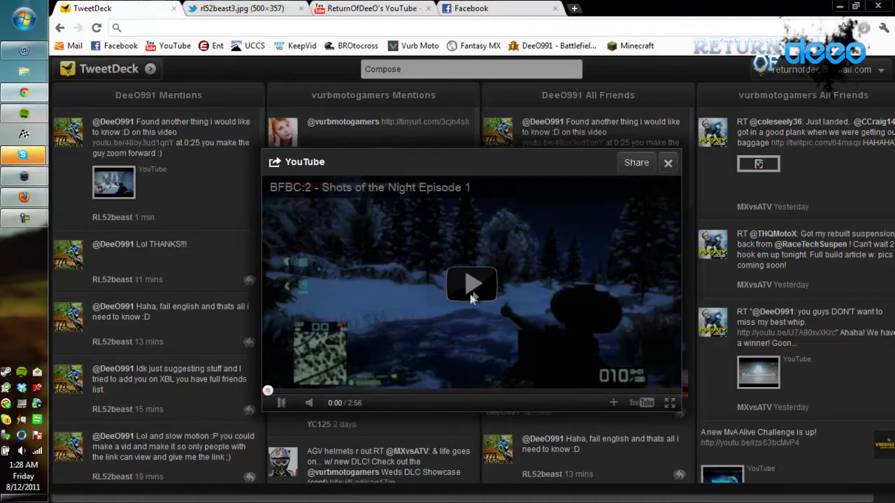
- Play the linked video from about 0:24 to examine the requested zoom effect, close it and view the rl52beast3.jpg image
{"action": "left_click", "coordinate": [470, 288]}
{"action": "left_click", "coordinate": [331, 393]}
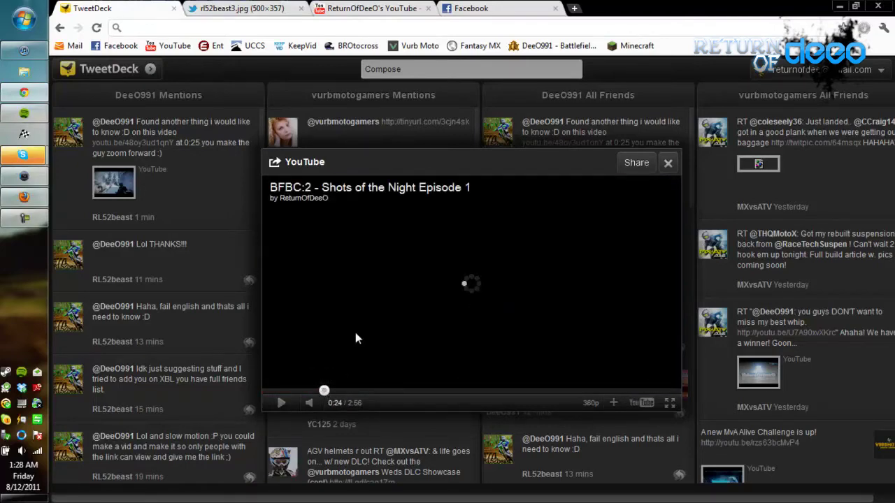
{"action": "left_click", "coordinate": [281, 404]}
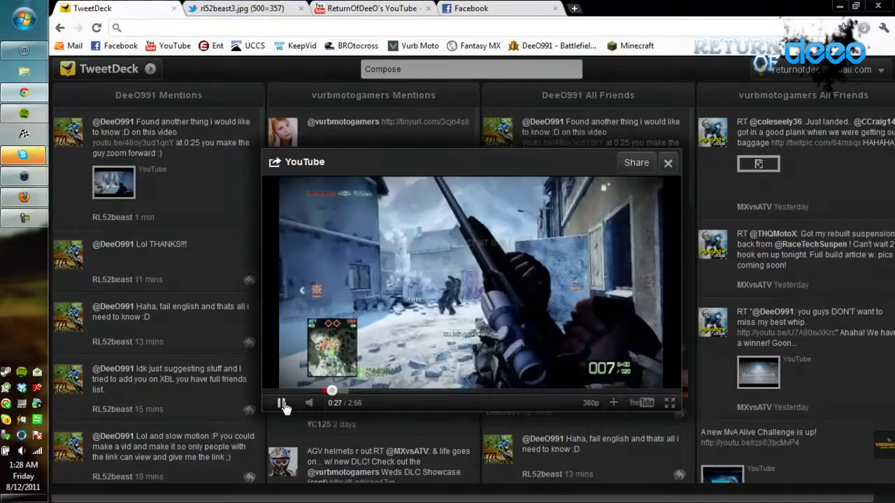
{"action": "left_click", "coordinate": [668, 162]}
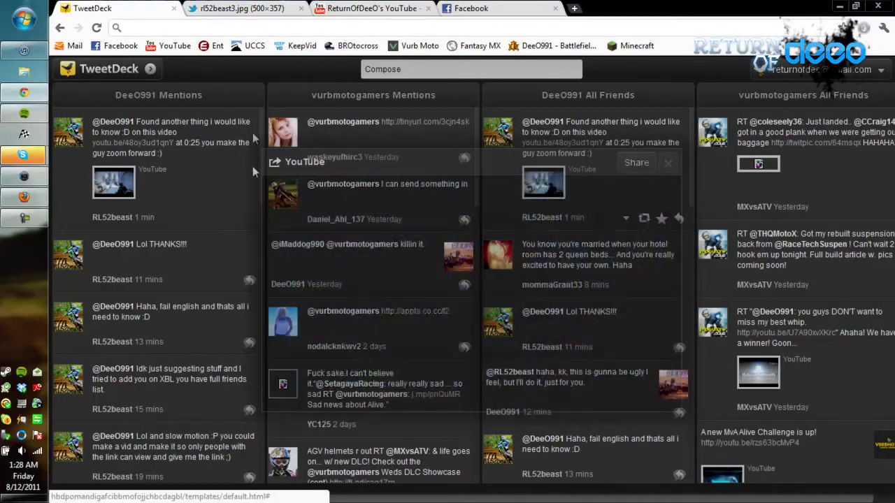
{"action": "left_click", "coordinate": [238, 8]}
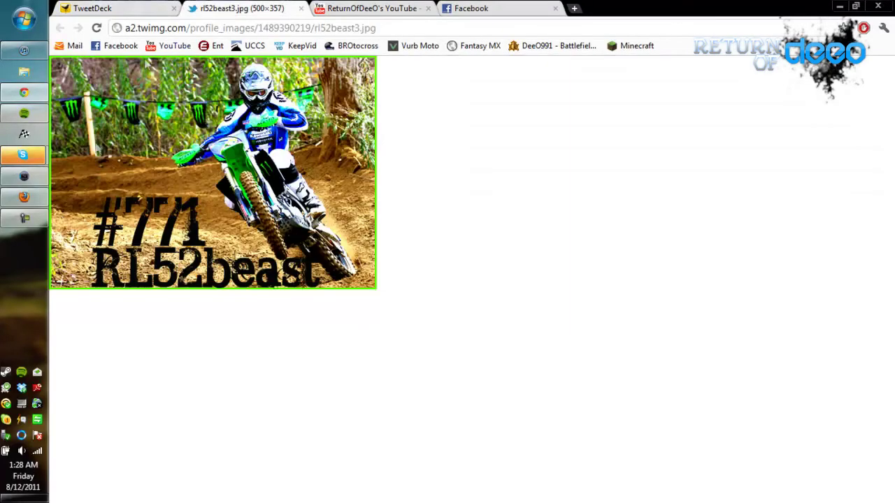
- Switch to Vegas Pro and browse to the F:\Capture\BFBC2 folder for importing media
{"action": "left_click", "coordinate": [42, 175]}
{"action": "left_click", "coordinate": [84, 54]}
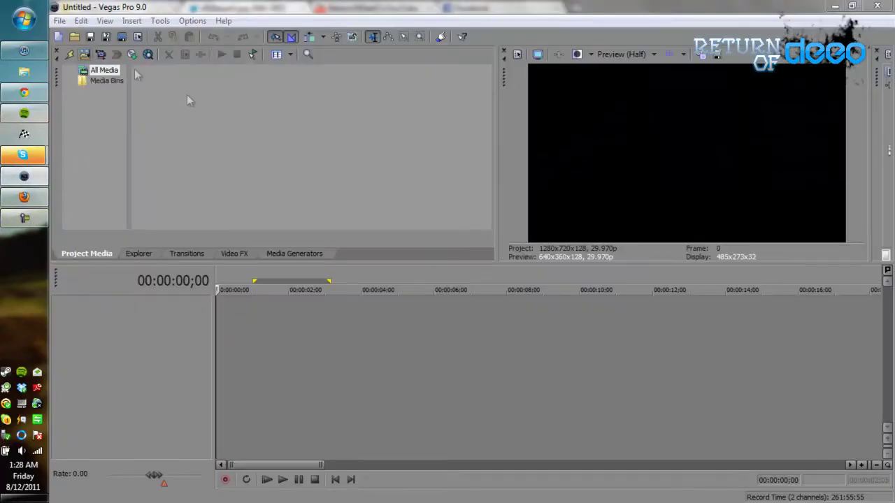
{"action": "left_click", "coordinate": [375, 228]}
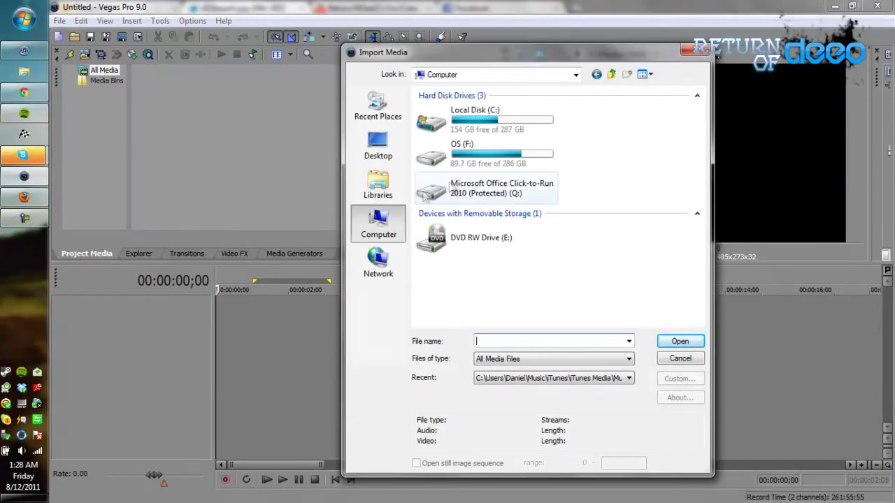
{"action": "double_click", "coordinate": [462, 151]}
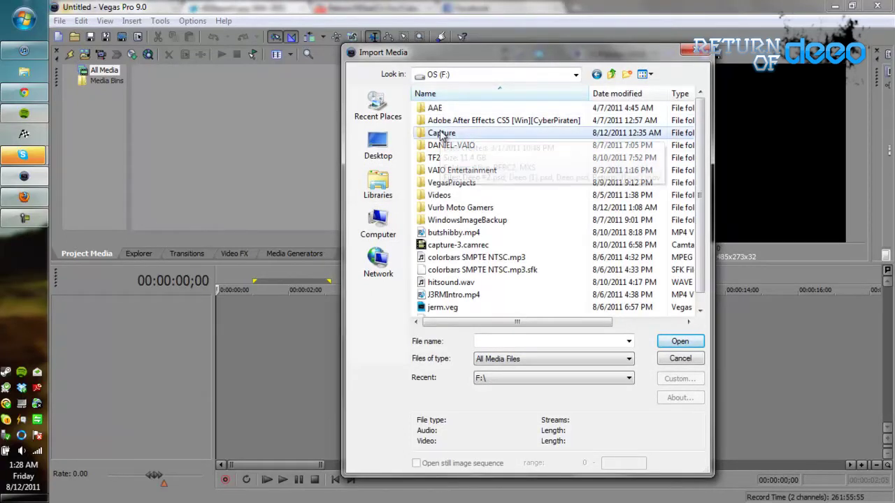
{"action": "double_click", "coordinate": [439, 133]}
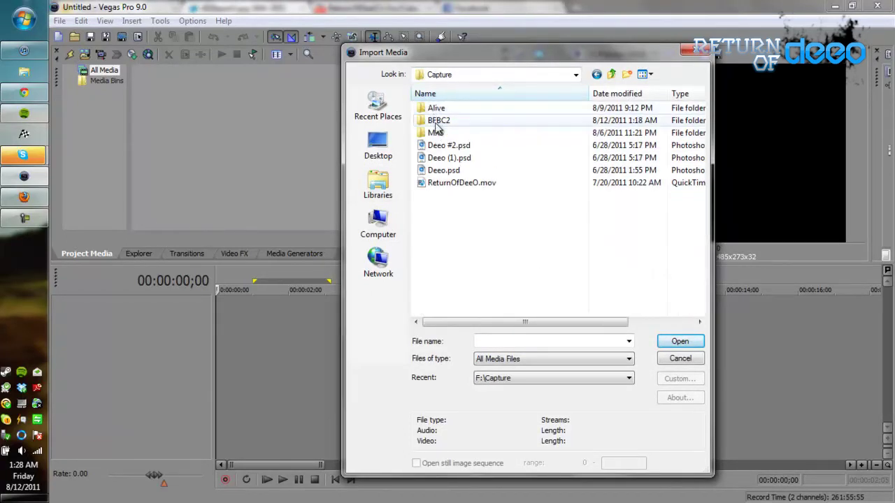
{"action": "double_click", "coordinate": [437, 121]}
- Import the gameplay clip 1.M2TS from the BFBC2 folder into the project media
{"action": "double_click", "coordinate": [503, 140]}
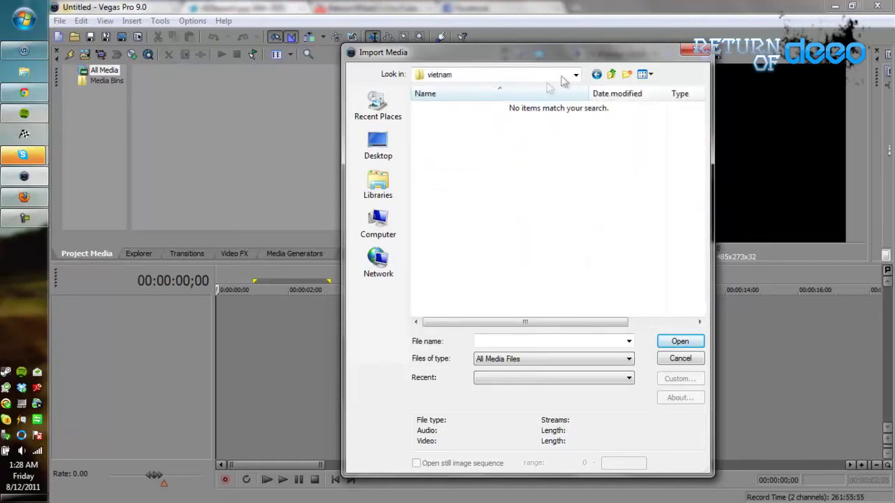
{"action": "left_click", "coordinate": [596, 74]}
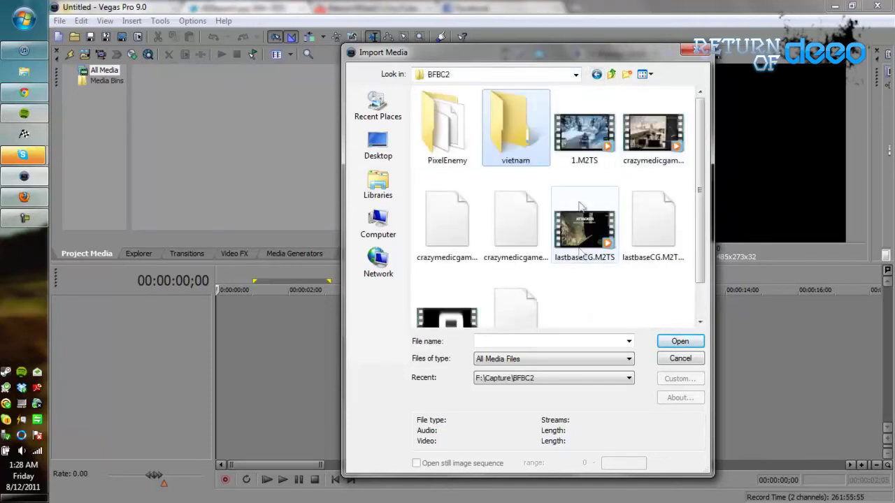
{"action": "left_click", "coordinate": [587, 127]}
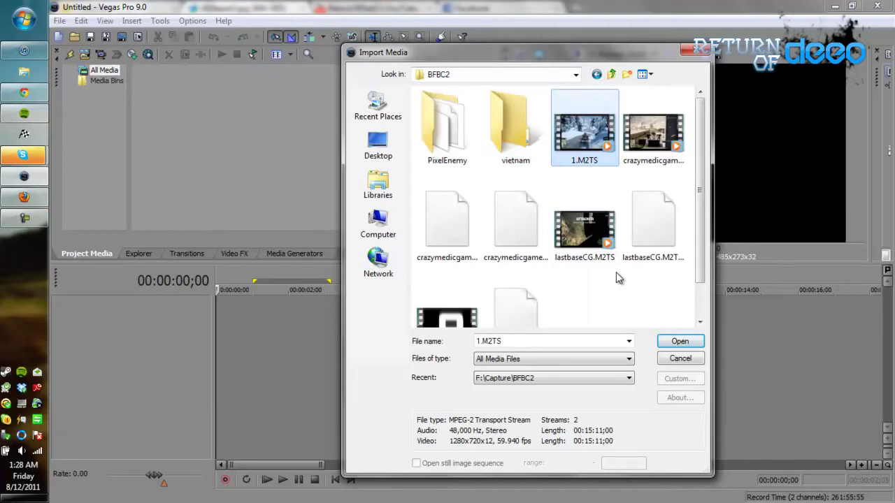
{"action": "left_click", "coordinate": [580, 253]}
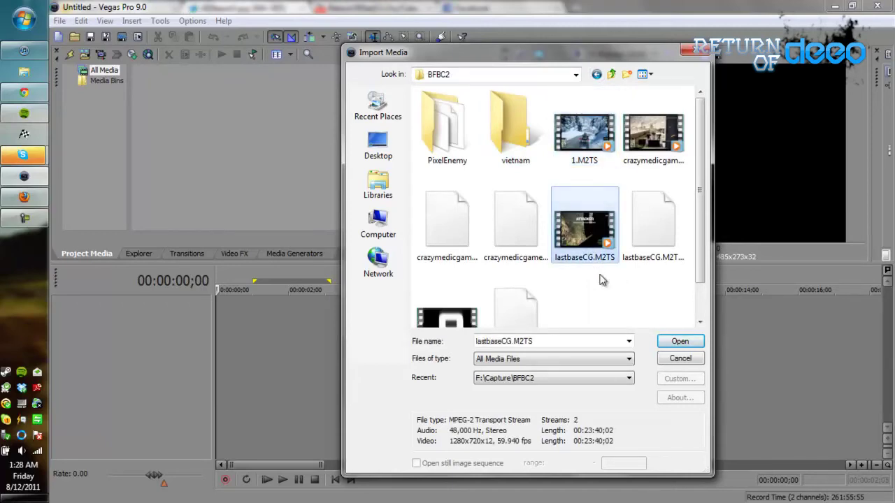
{"action": "left_click", "coordinate": [657, 144]}
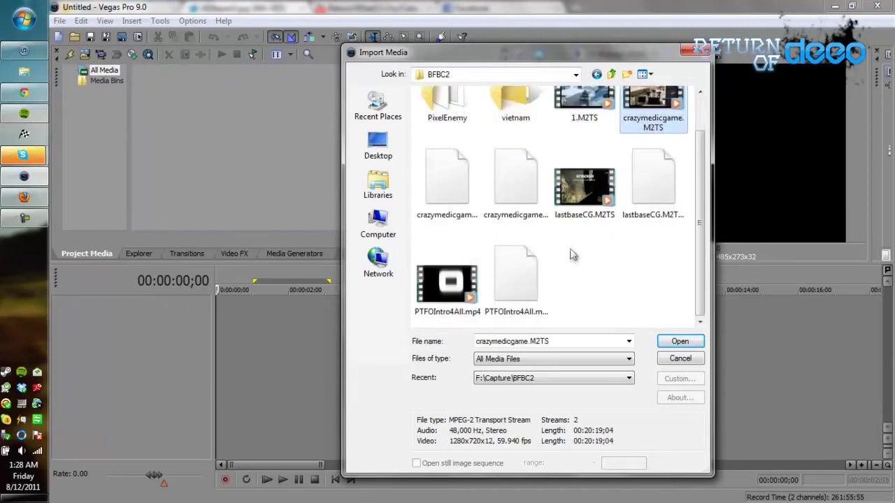
{"action": "double_click", "coordinate": [600, 145]}
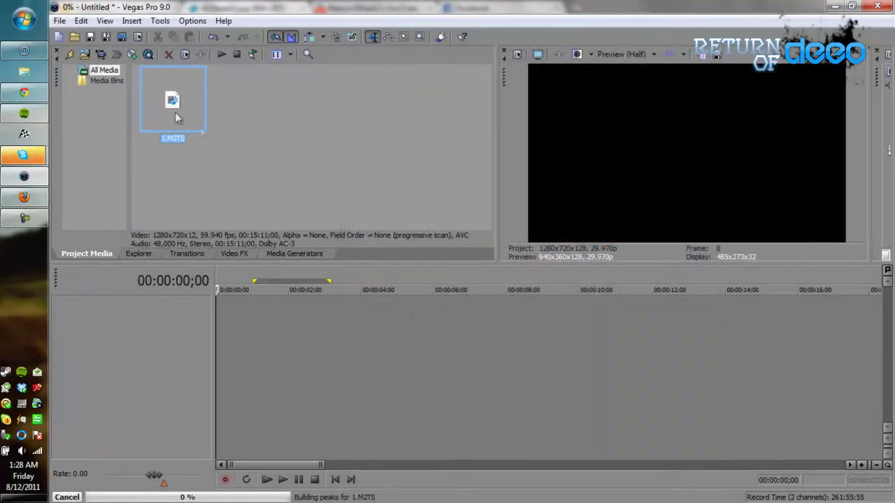
- Place the 1.M2TS clip at the start of the timeline and split it at 00:00:06;25
{"action": "left_click_drag", "start_coordinate": [177, 118], "coordinate": [218, 330]}
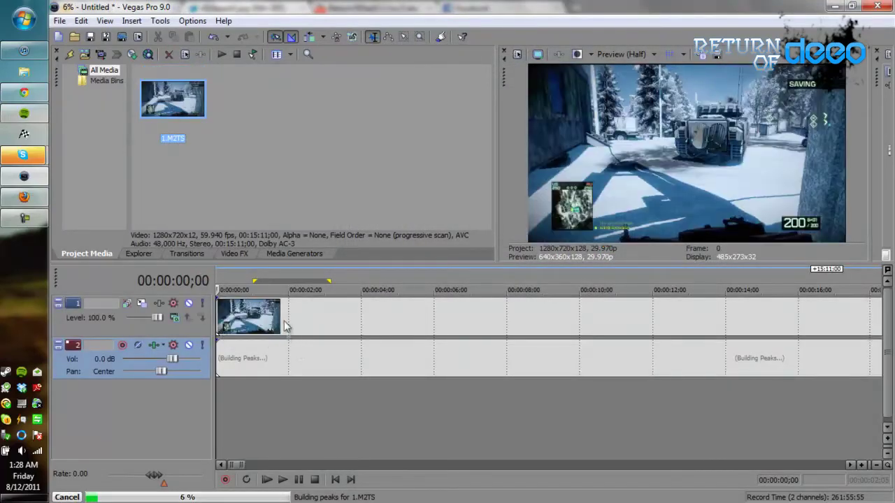
{"action": "left_click", "coordinate": [302, 320]}
{"action": "scroll", "coordinate": [340, 329], "scroll_direction": "down", "scroll_amount": 2}
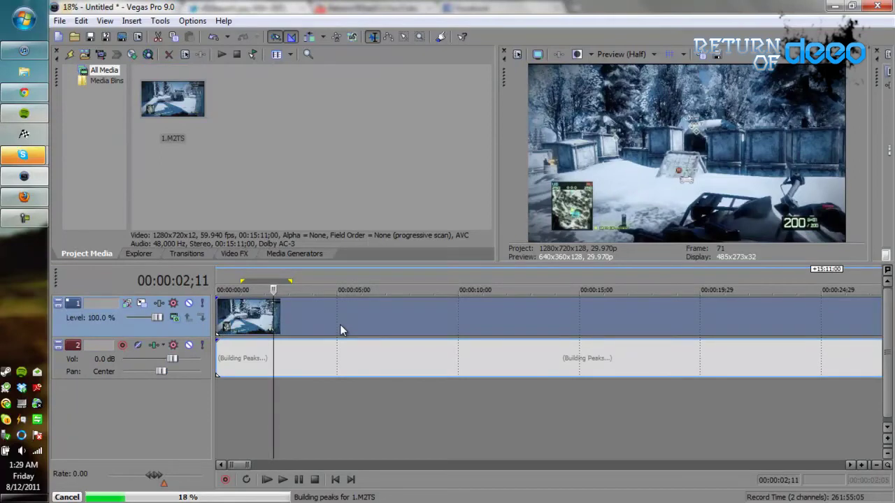
{"action": "scroll", "coordinate": [340, 324], "scroll_direction": "down", "scroll_amount": 1}
{"action": "left_click", "coordinate": [339, 324]}
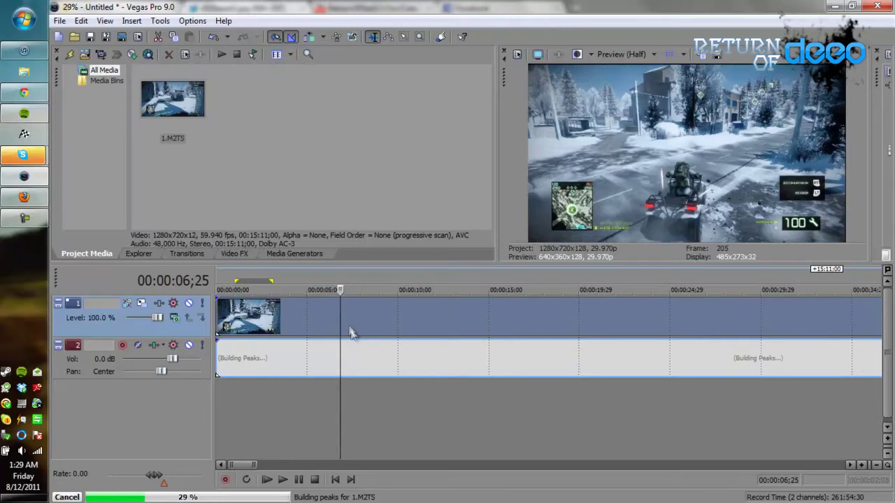
{"action": "key", "text": "s"}
{"action": "left_click", "coordinate": [337, 312]}
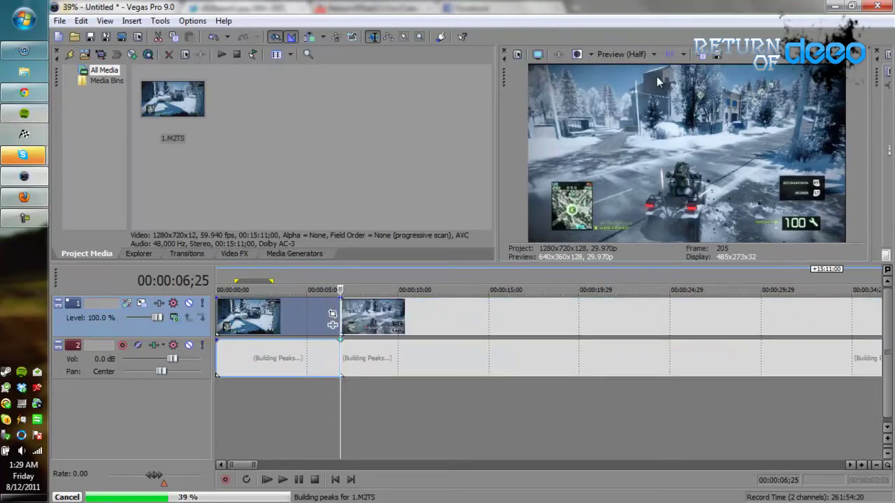
- Save a snapshot of the preview frame as a JPEG named picture and insert the still at the 00:00:06;25 split
{"action": "left_click", "coordinate": [720, 57]}
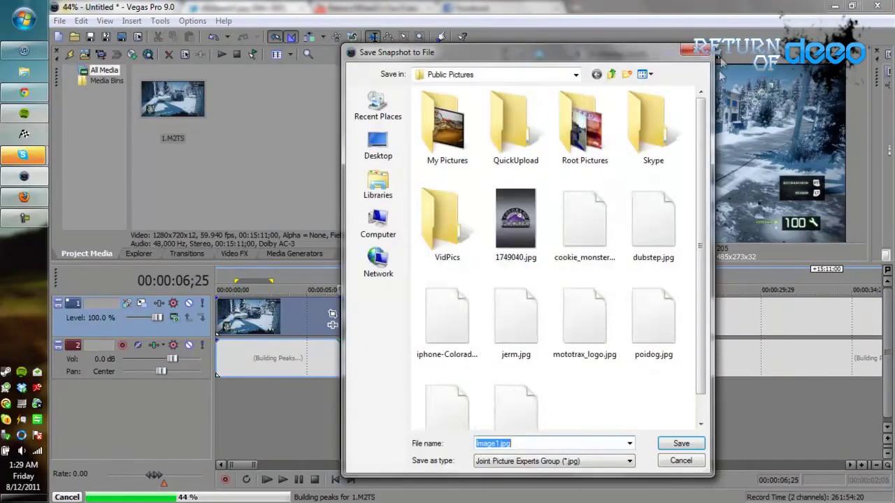
{"action": "type", "text": "picture"}
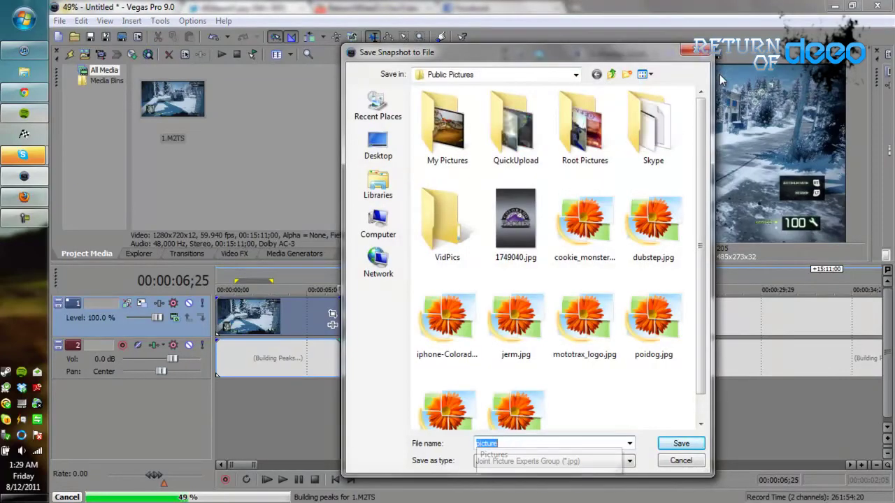
{"action": "key", "text": "Return"}
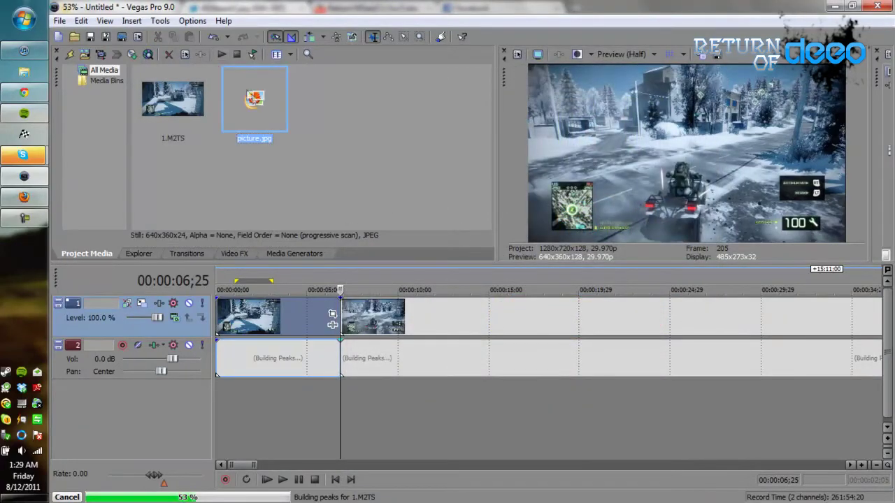
{"action": "left_click_drag", "start_coordinate": [269, 137], "coordinate": [347, 315]}
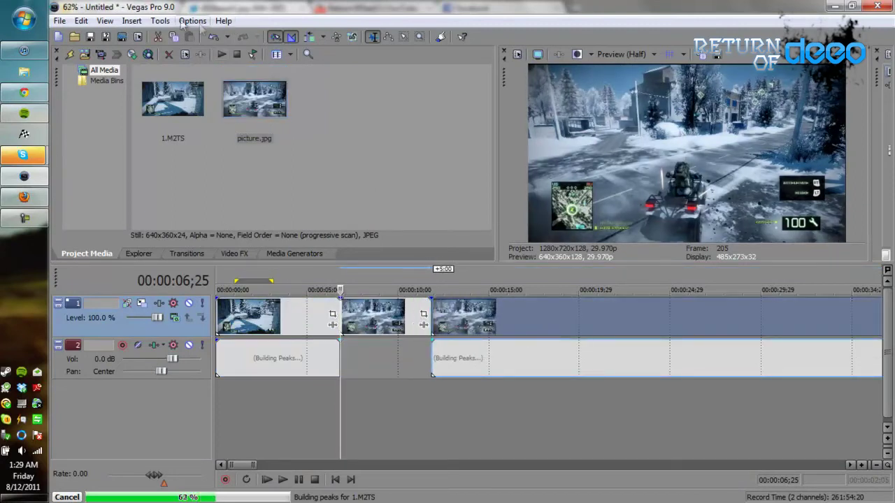
- Add a video track above the footage and place picture.jpg on it at 00:00:06;25, directly over the first still
{"action": "left_click", "coordinate": [132, 21]}
{"action": "left_click", "coordinate": [160, 82]}
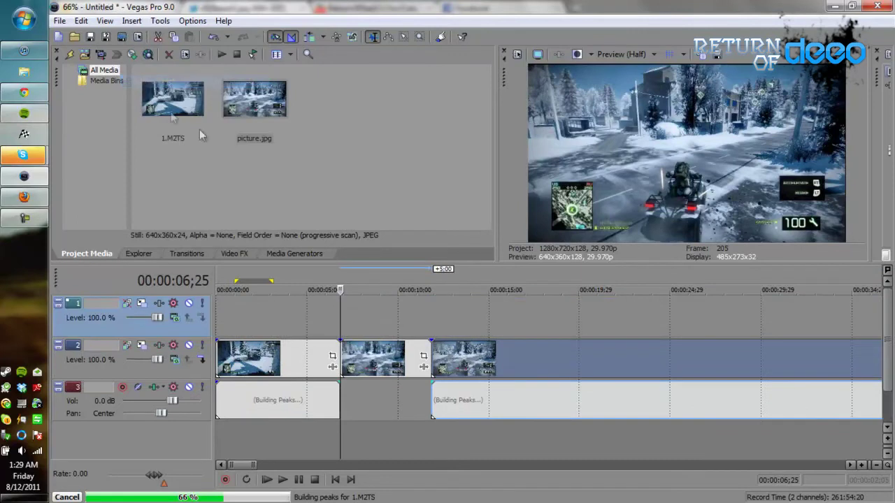
{"action": "left_click_drag", "start_coordinate": [270, 137], "coordinate": [359, 331]}
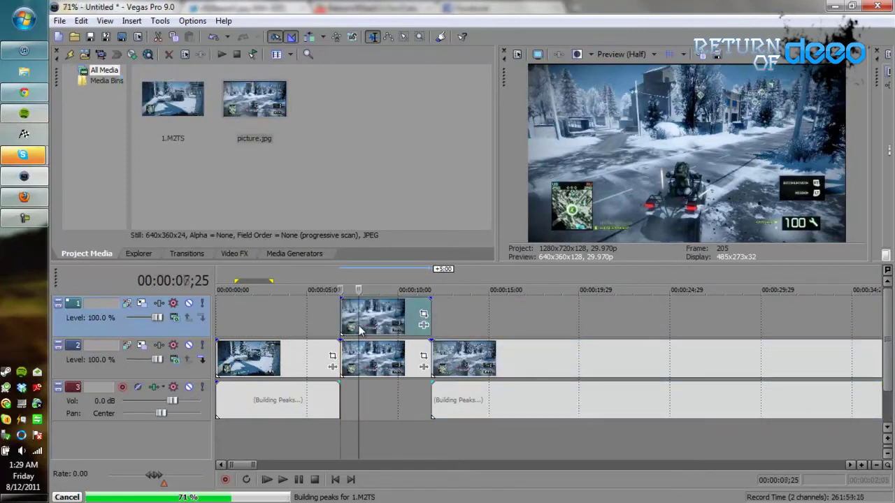
- Open Event Pan/Crop for the picture on the upper track and enable its Mask
{"action": "left_click", "coordinate": [424, 314]}
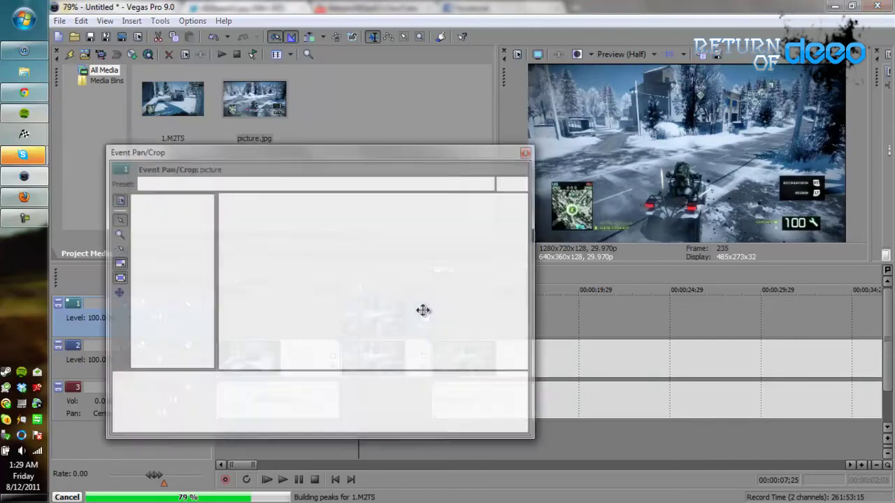
{"action": "left_click", "coordinate": [120, 398]}
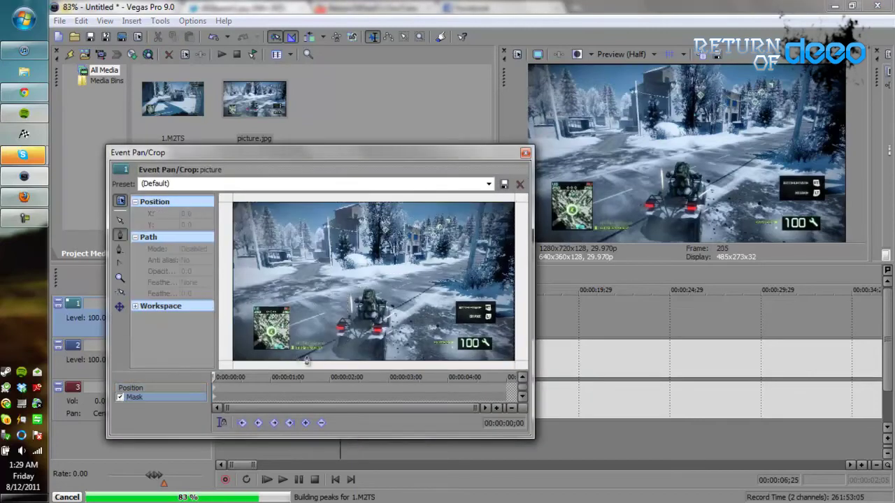
{"action": "scroll", "coordinate": [306, 361], "scroll_direction": "up", "scroll_amount": 2}
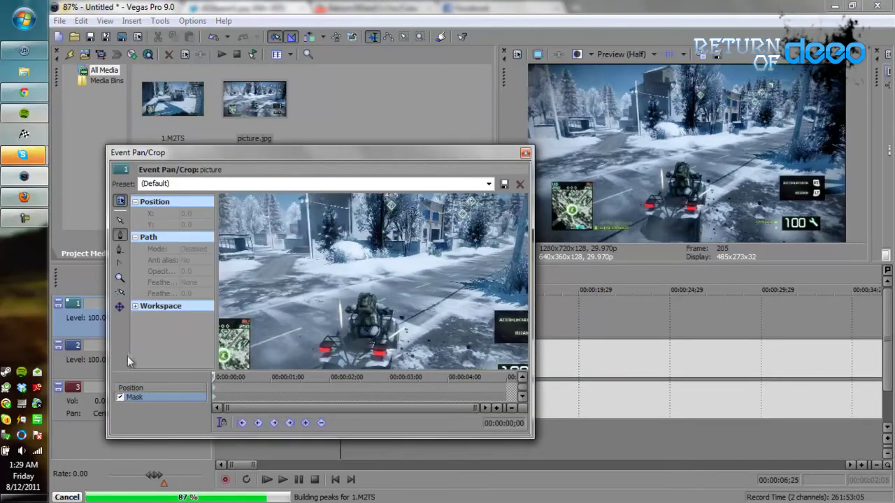
{"action": "left_click", "coordinate": [131, 388]}
{"action": "left_click_drag", "start_coordinate": [298, 279], "coordinate": [296, 282]}
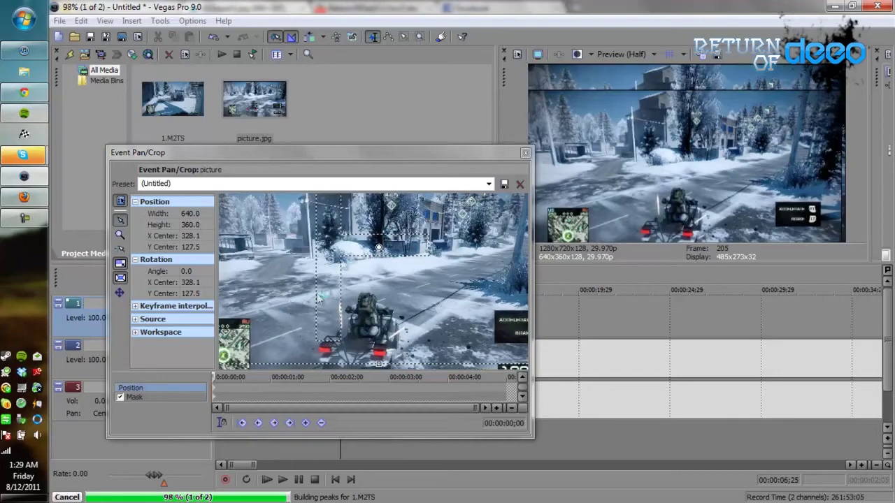
{"action": "key", "text": "ctrl+z"}
- On the picture's Mask, trace a closed positive path around the outline of the quad bike and its rider
{"action": "scroll", "coordinate": [290, 288], "scroll_direction": "down", "scroll_amount": 2}
{"action": "scroll", "coordinate": [291, 288], "scroll_direction": "down", "scroll_amount": 1}
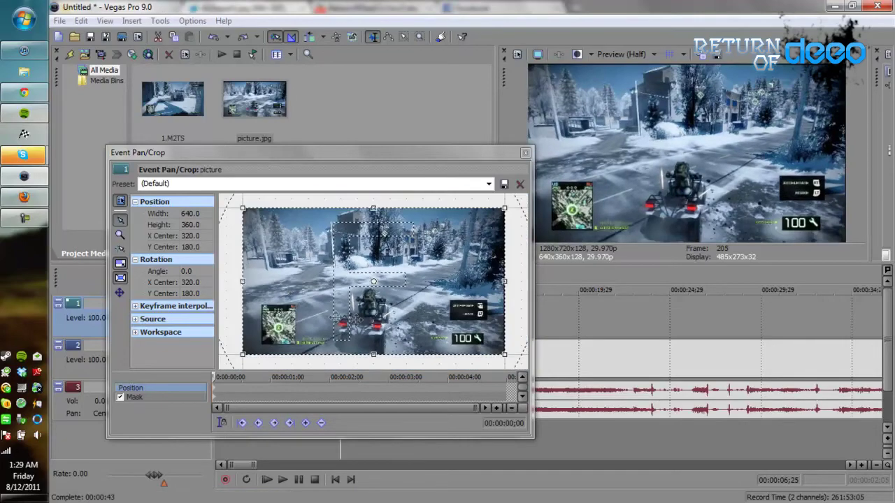
{"action": "scroll", "coordinate": [239, 307], "scroll_direction": "down", "scroll_amount": 1}
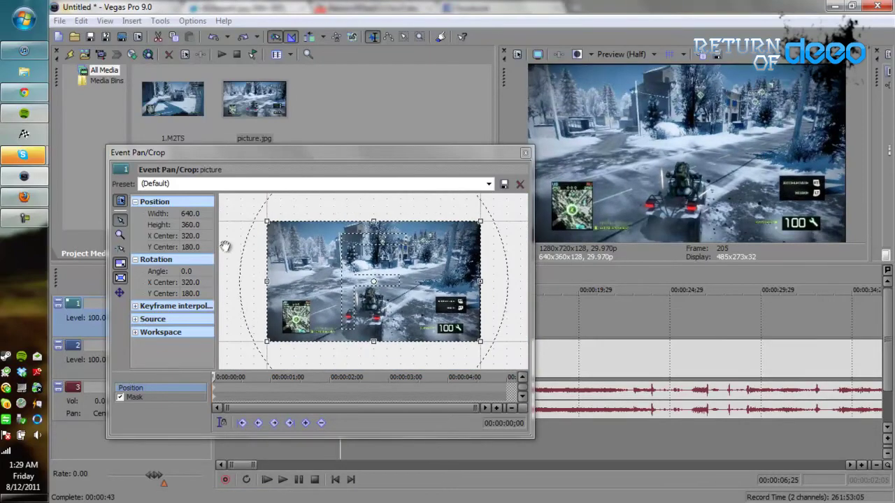
{"action": "left_click_drag", "start_coordinate": [226, 246], "coordinate": [230, 206]}
{"action": "scroll", "coordinate": [367, 292], "scroll_direction": "up", "scroll_amount": 3}
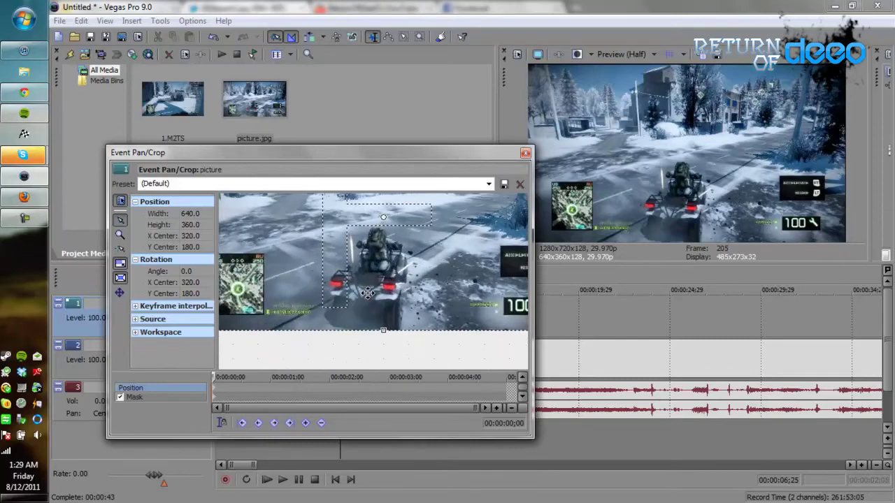
{"action": "scroll", "coordinate": [368, 292], "scroll_direction": "up", "scroll_amount": 1}
{"action": "left_click", "coordinate": [132, 398]}
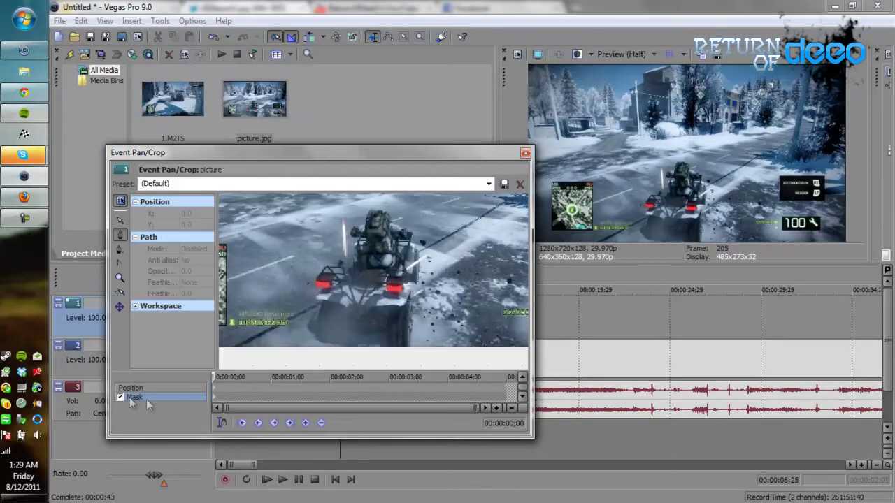
{"action": "left_click", "coordinate": [180, 386]}
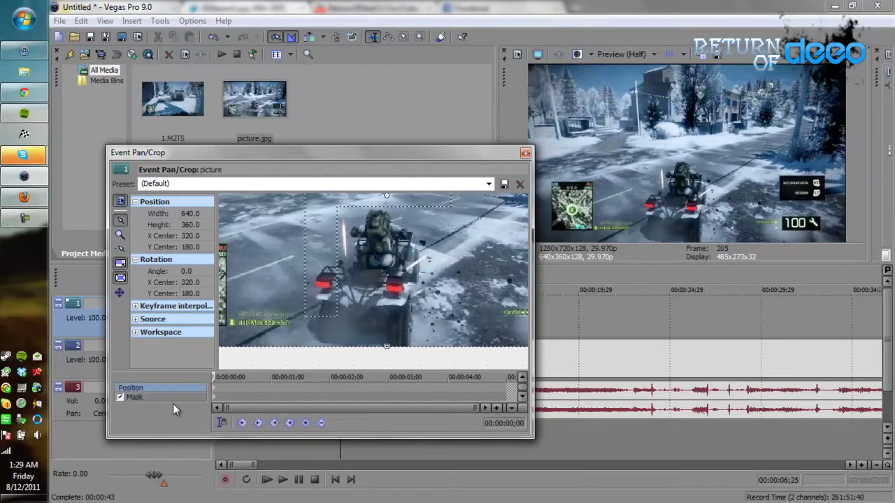
{"action": "left_click", "coordinate": [170, 401]}
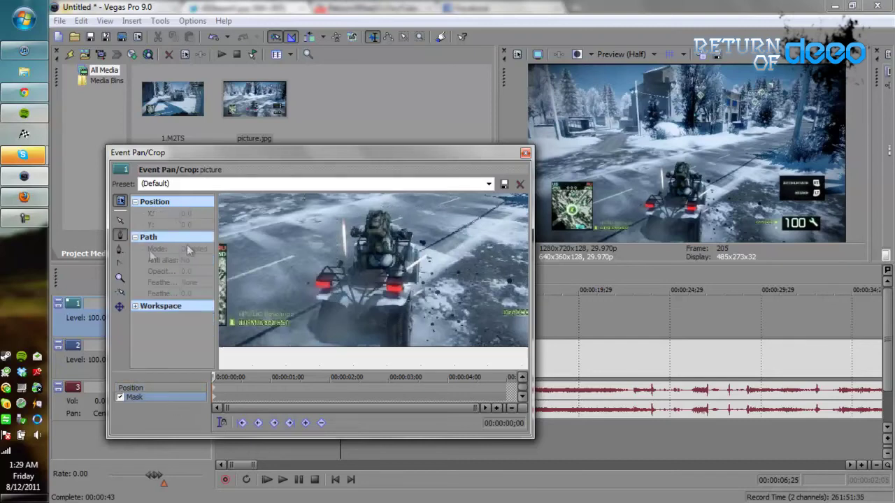
{"action": "left_click", "coordinate": [369, 210]}
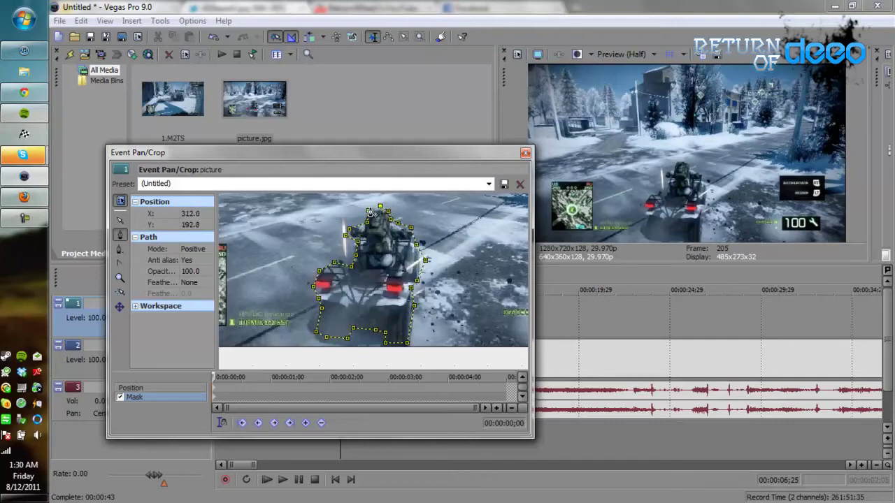
{"action": "left_click", "coordinate": [380, 210]}
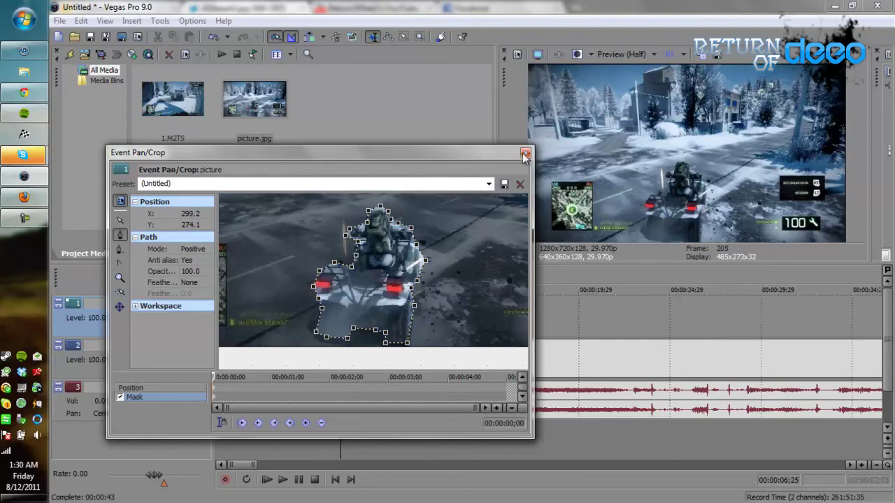
- Close Event Pan/Crop and briefly mute the lower video track to check the rider cut-out on its own
{"action": "left_click", "coordinate": [525, 153]}
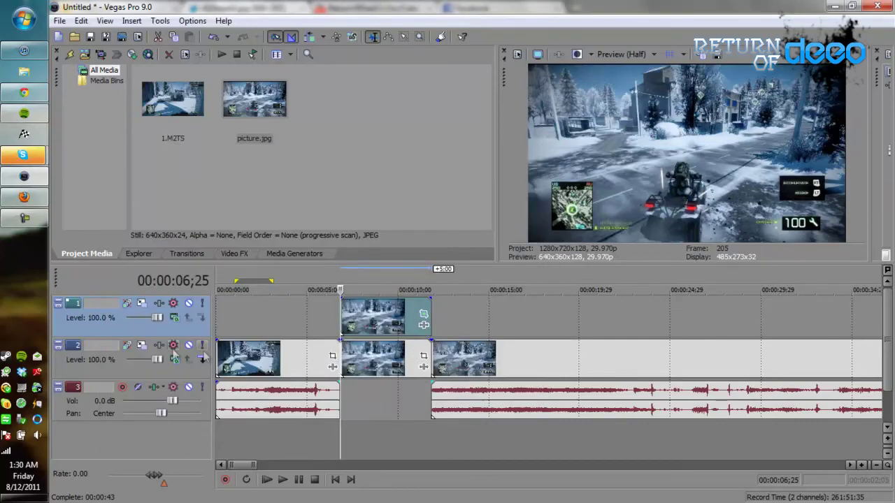
{"action": "left_click", "coordinate": [189, 347]}
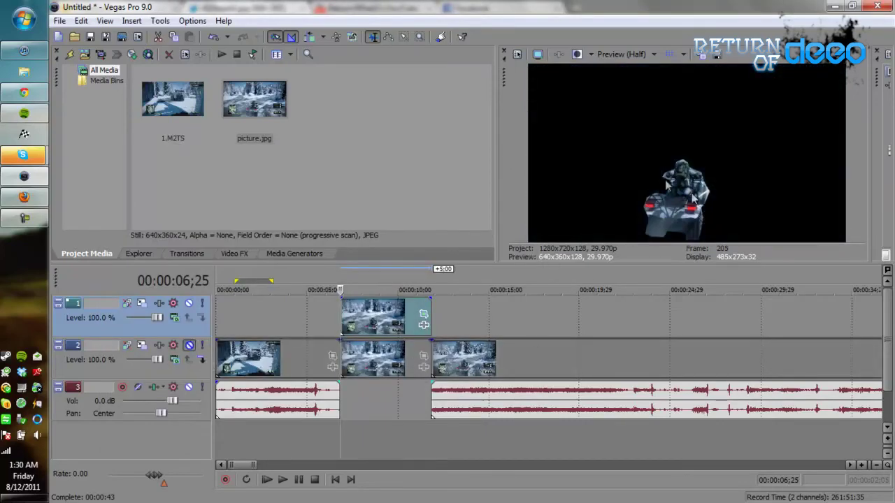
{"action": "left_click", "coordinate": [190, 346]}
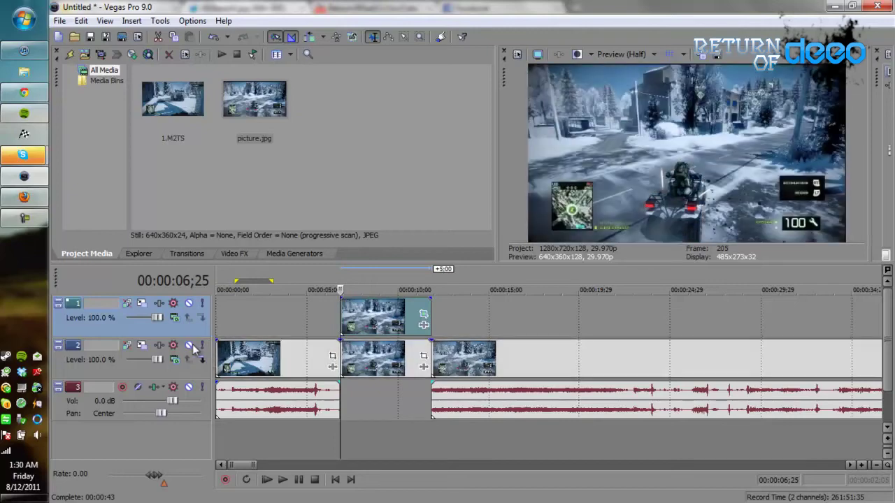
- At 00:00:01;28 in the masked picture's Pan/Crop, shrink the crop frame to 215.5 × 121.2, centred at 467.2, 358.0
{"action": "left_click", "coordinate": [425, 316]}
{"action": "left_click", "coordinate": [162, 386]}
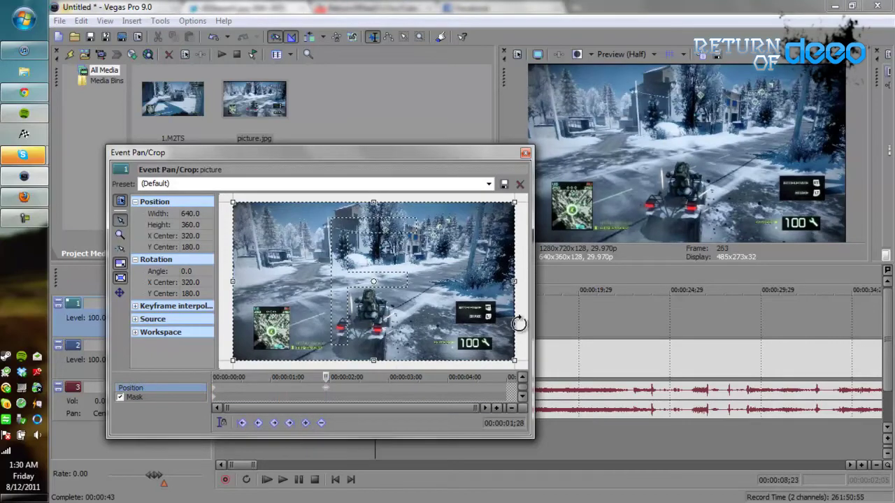
{"action": "scroll", "coordinate": [519, 323], "scroll_direction": "down", "scroll_amount": 3}
{"action": "left_click_drag", "start_coordinate": [448, 324], "coordinate": [453, 358]}
{"action": "scroll", "coordinate": [454, 335], "scroll_direction": "up", "scroll_amount": 1}
{"action": "scroll", "coordinate": [451, 324], "scroll_direction": "up", "scroll_amount": 1}
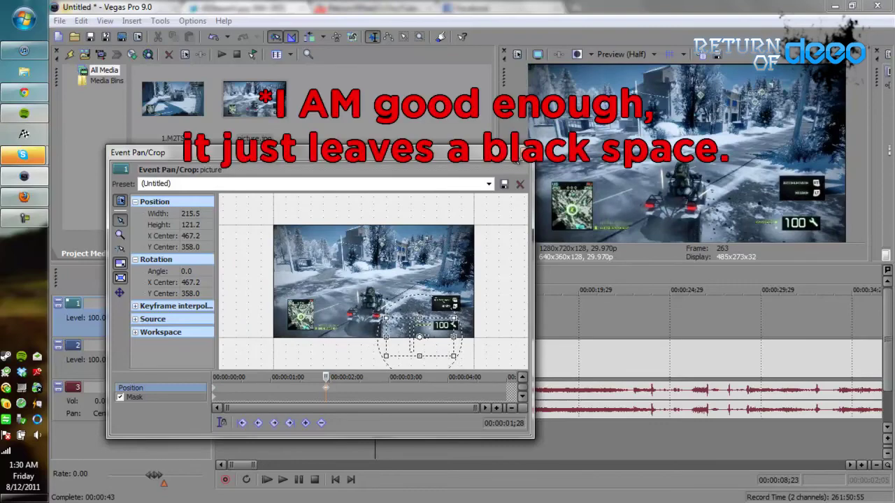
{"action": "left_click", "coordinate": [518, 160]}
{"action": "left_click", "coordinate": [23, 197]}
{"action": "mouse_move", "coordinate": [21, 117]}
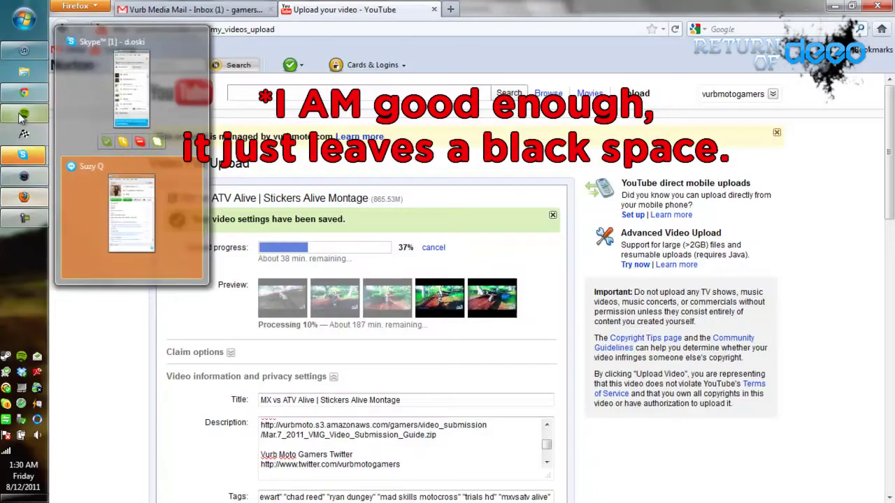
{"action": "left_click", "coordinate": [23, 93]}
{"action": "left_click", "coordinate": [91, 8]}
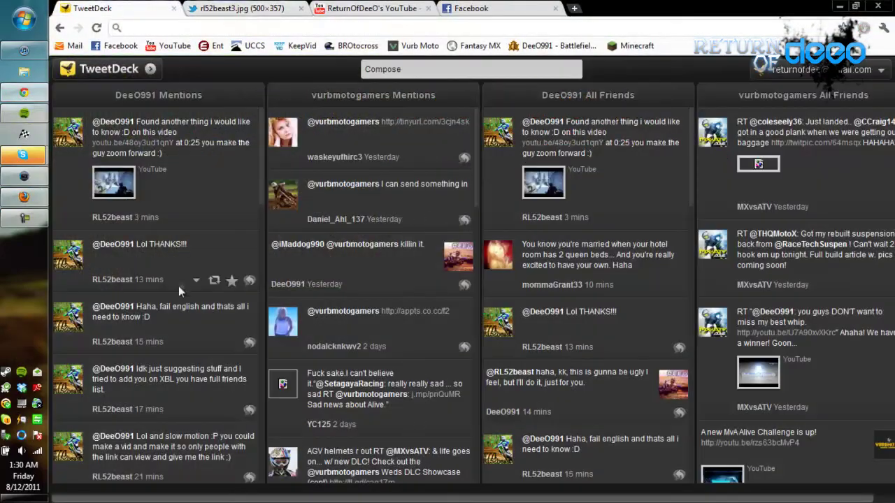
{"action": "left_click", "coordinate": [113, 183]}
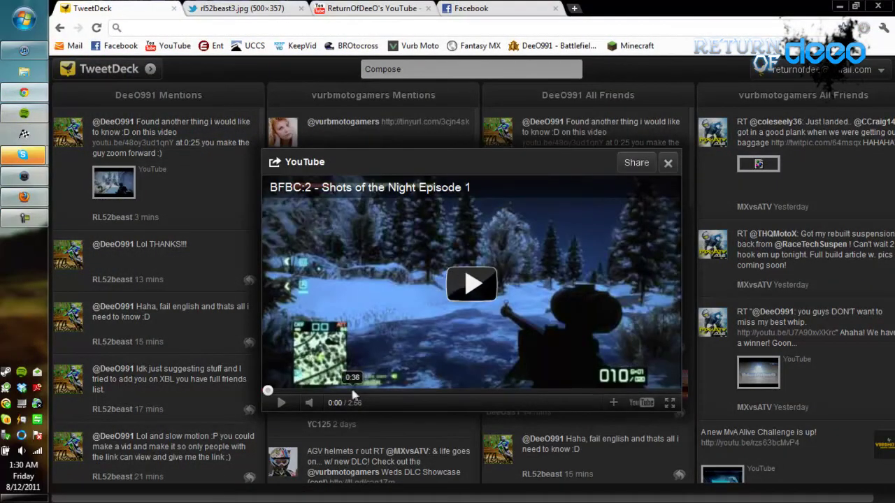
- Play the video from 0:23 to examine its zoom-forward effect, close it and return to Vegas Pro
{"action": "left_click", "coordinate": [323, 391]}
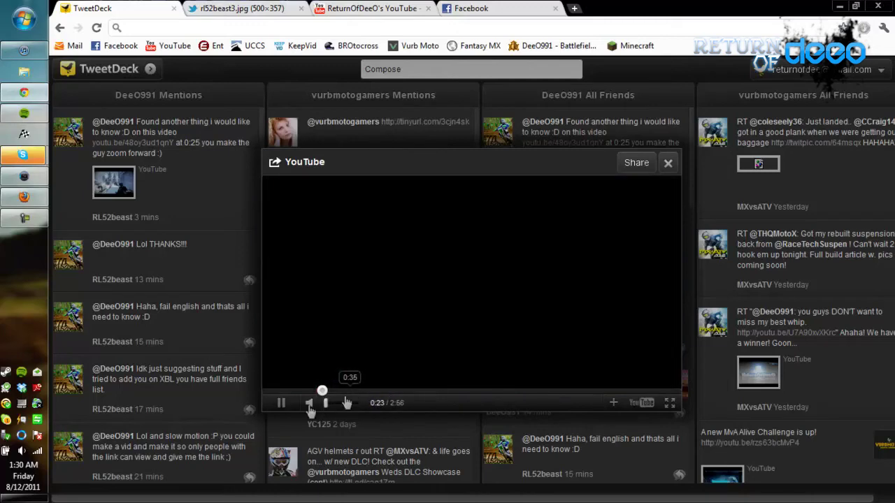
{"action": "left_click", "coordinate": [281, 404]}
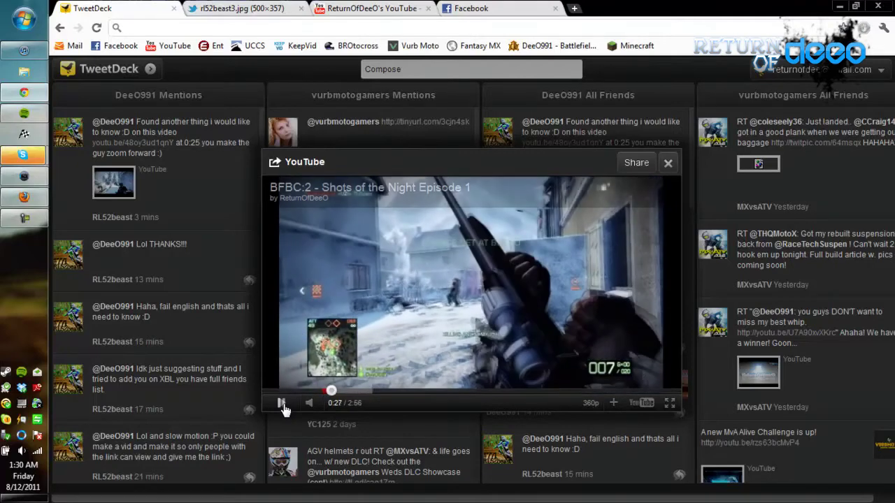
{"action": "left_click", "coordinate": [282, 404]}
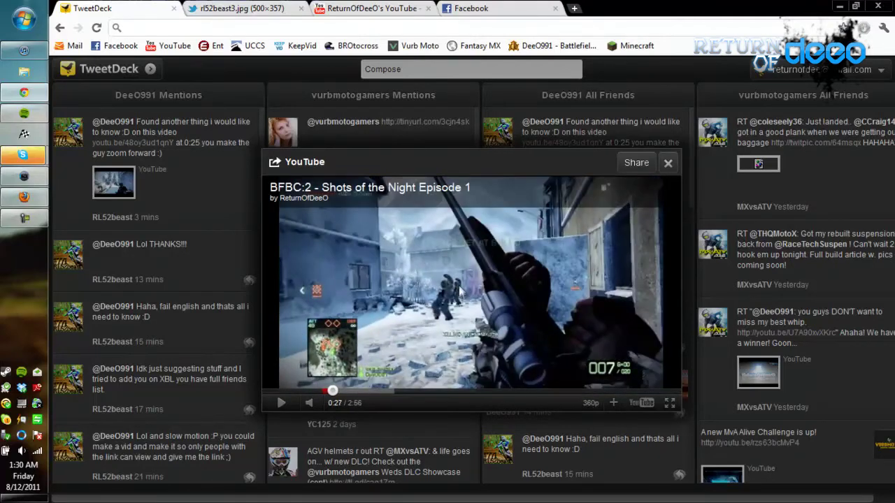
{"action": "left_click", "coordinate": [282, 404]}
{"action": "left_click", "coordinate": [282, 404]}
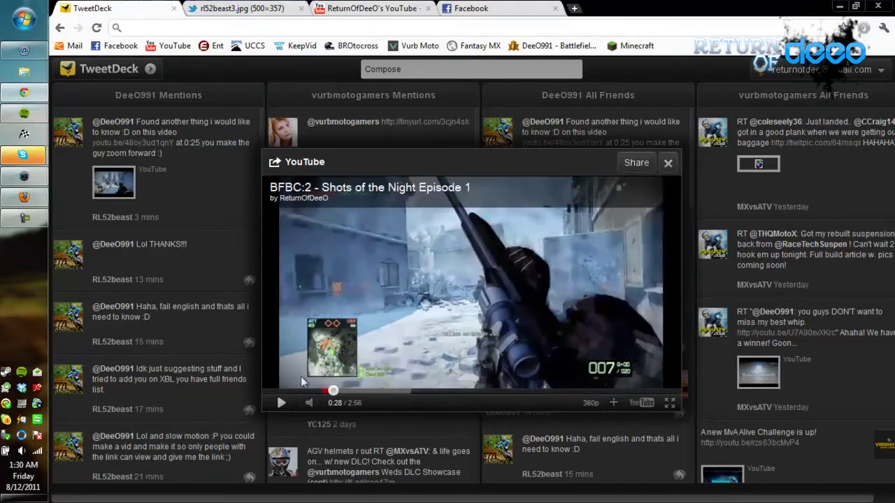
{"action": "left_click", "coordinate": [668, 163]}
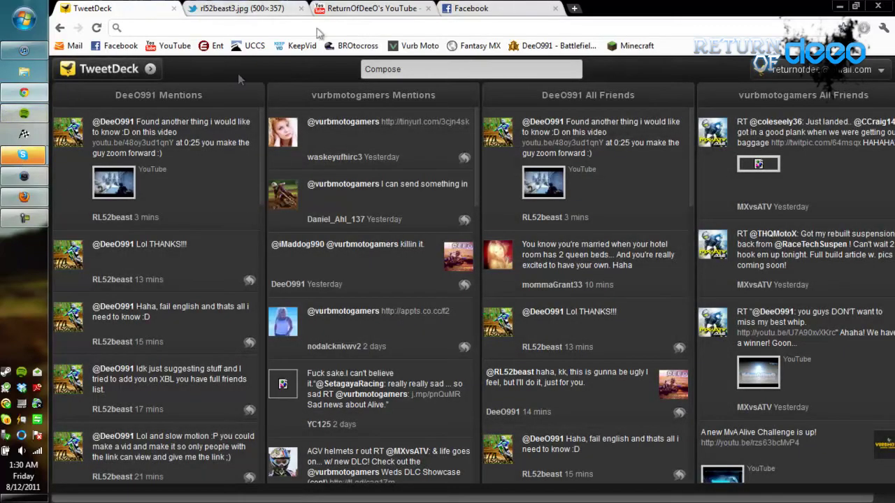
{"action": "left_click", "coordinate": [31, 181]}
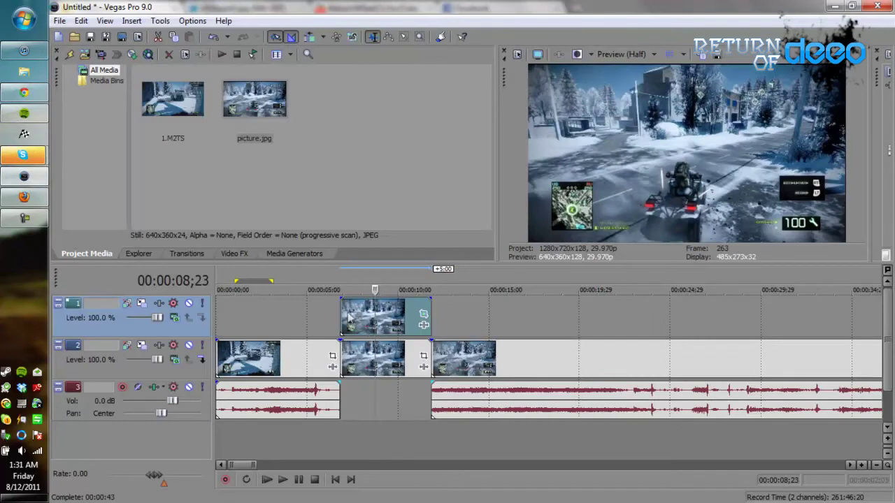
- Preview the rider's zoom from the start of the masked picture on the timeline
{"action": "left_click", "coordinate": [346, 316]}
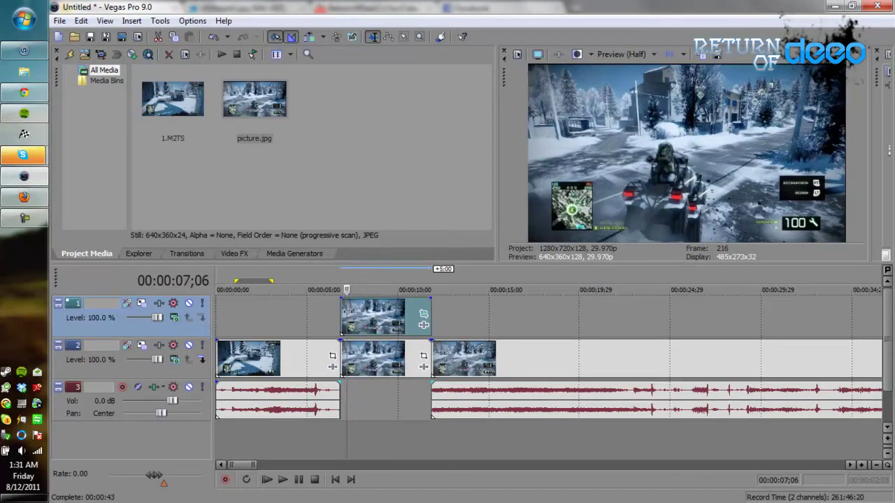
{"action": "left_click", "coordinate": [341, 313]}
{"action": "left_click", "coordinate": [283, 479]}
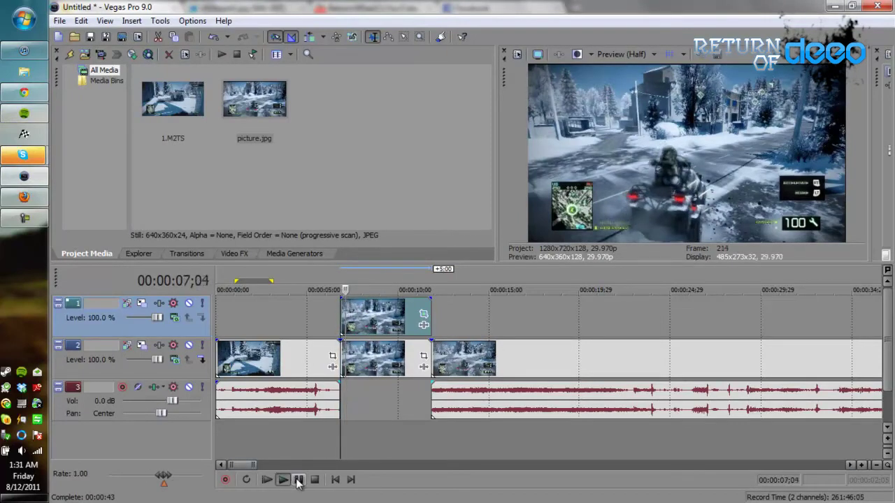
{"action": "left_click", "coordinate": [299, 481]}
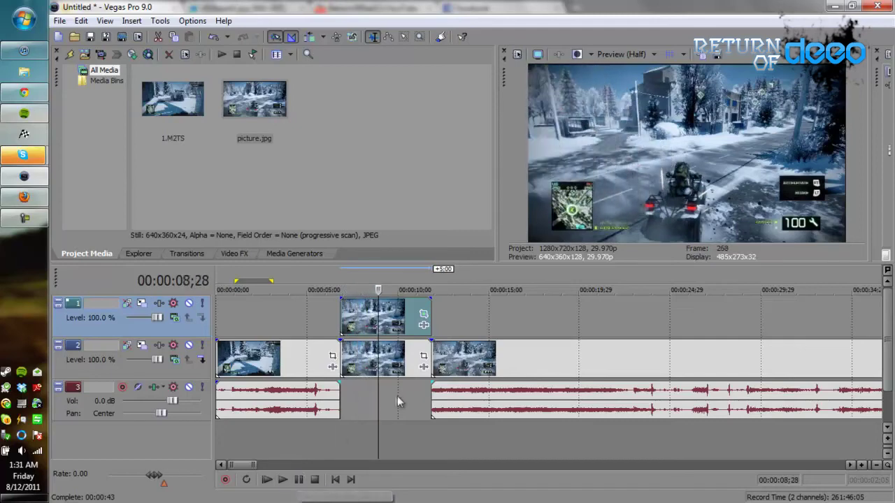
- Move the zoomed position keyframe to 00:00:00;19 and preview the transition from 00:00:05;26
{"action": "left_click", "coordinate": [423, 314]}
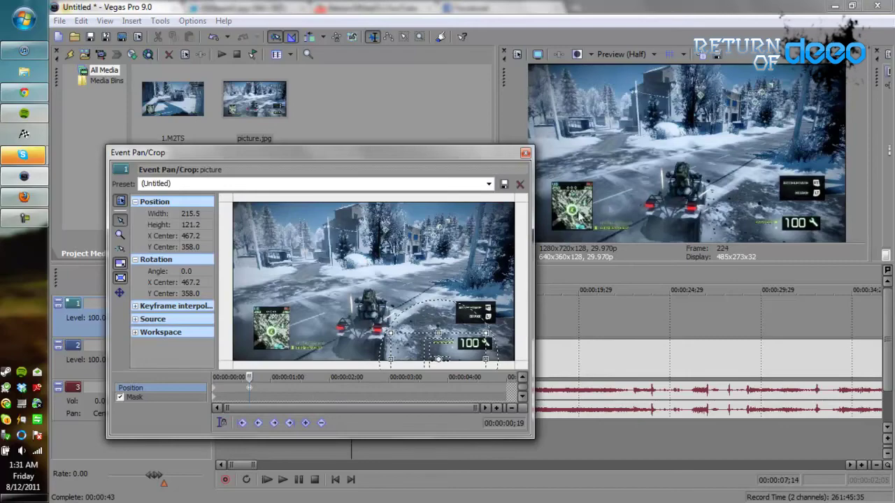
{"action": "left_click", "coordinate": [526, 153]}
{"action": "left_click", "coordinate": [325, 358]}
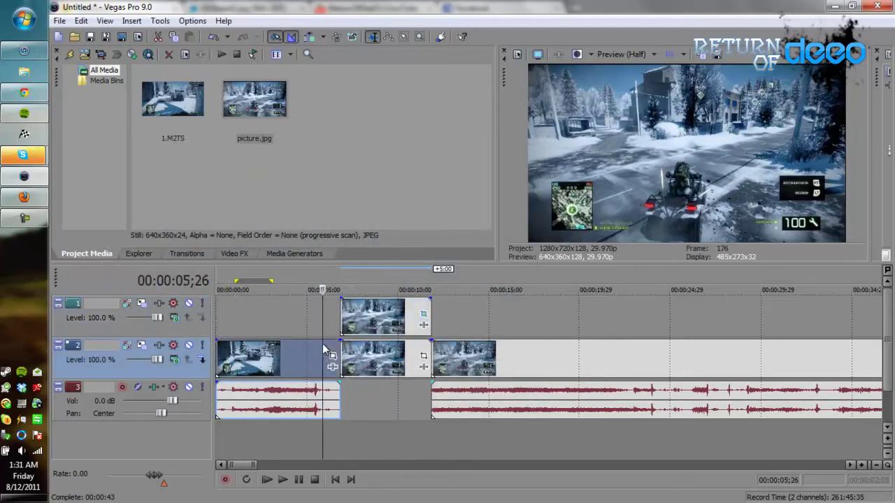
{"action": "left_click", "coordinate": [298, 481]}
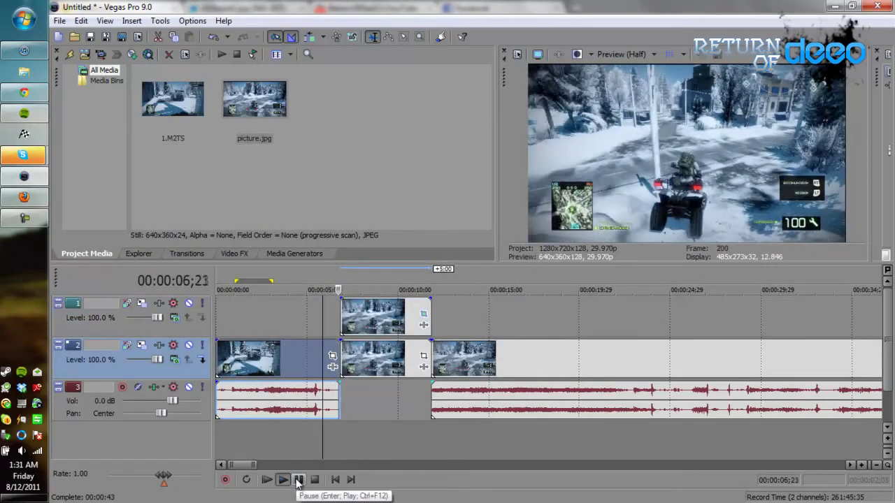
{"action": "left_click", "coordinate": [299, 481]}
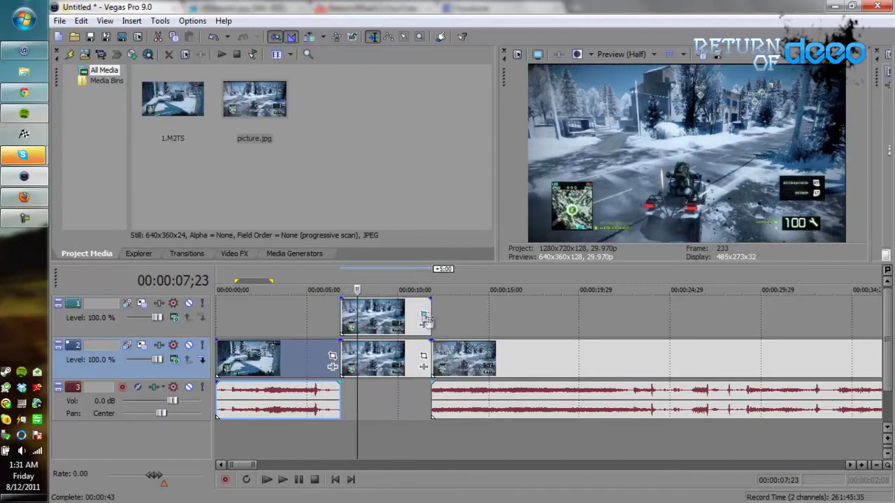
- Move the zoomed keyframe to about the one-second mark, try recentring the crop on the rider at 00:00:01;17, and delete that trial keyframe
{"action": "left_click", "coordinate": [423, 314]}
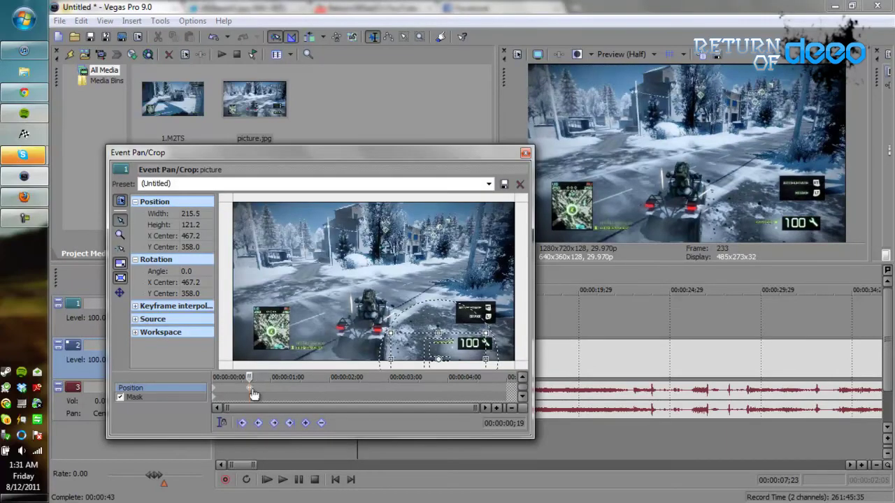
{"action": "left_click_drag", "start_coordinate": [249, 388], "coordinate": [300, 380]}
{"action": "left_click_drag", "start_coordinate": [458, 358], "coordinate": [384, 308]}
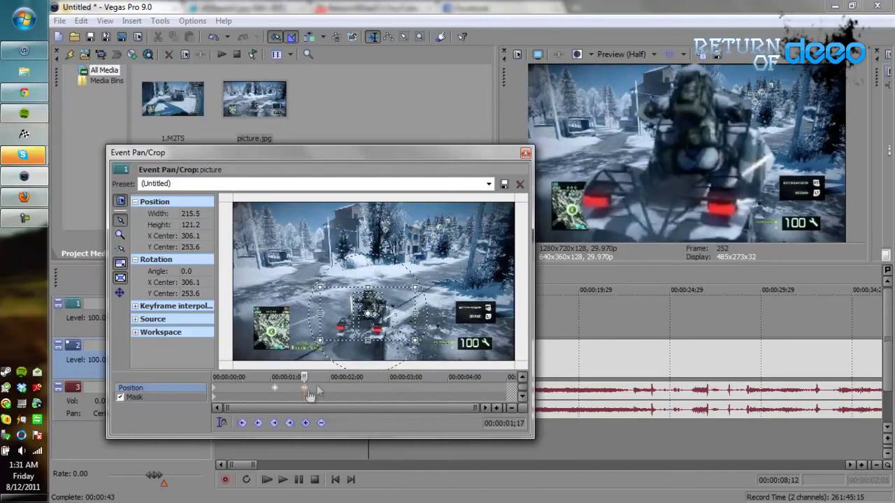
{"action": "key", "text": "Delete"}
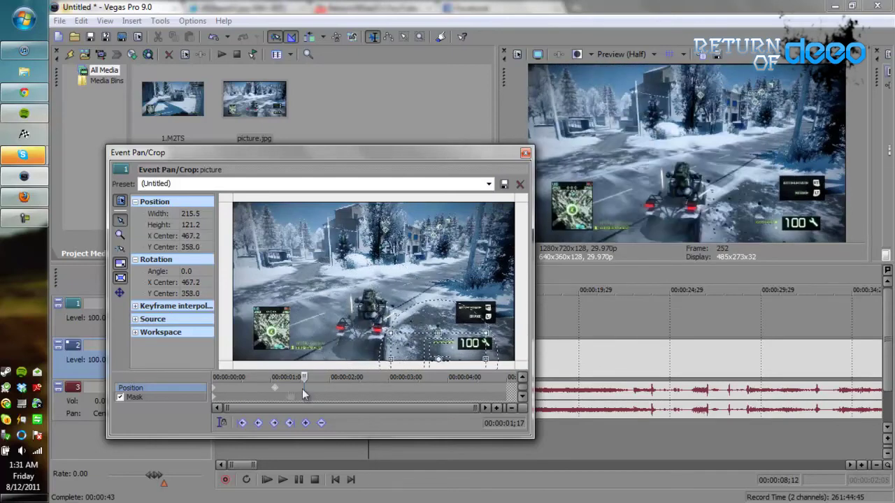
- Copy the picture's first full-frame position keyframe to a point after the zoomed keyframe and scrub through the zoom to check it
{"action": "left_click", "coordinate": [216, 395]}
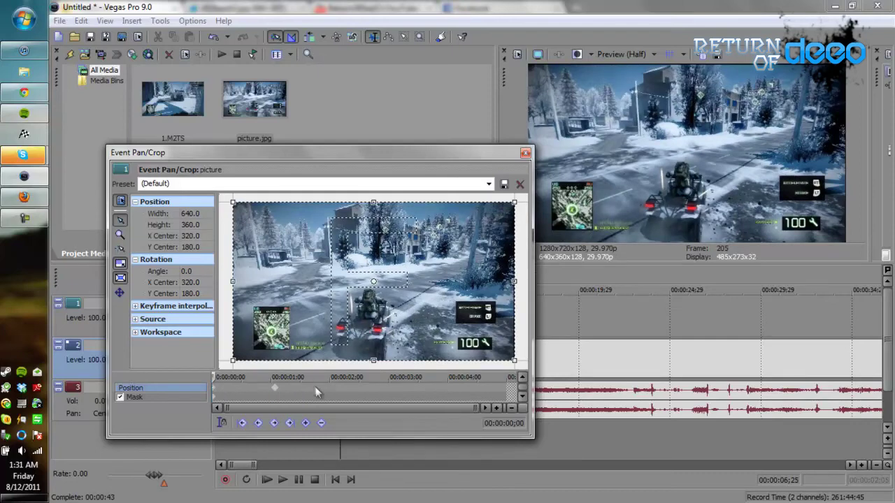
{"action": "left_click", "coordinate": [317, 389]}
{"action": "key", "text": "ctrl+v"}
{"action": "left_click", "coordinate": [231, 389]}
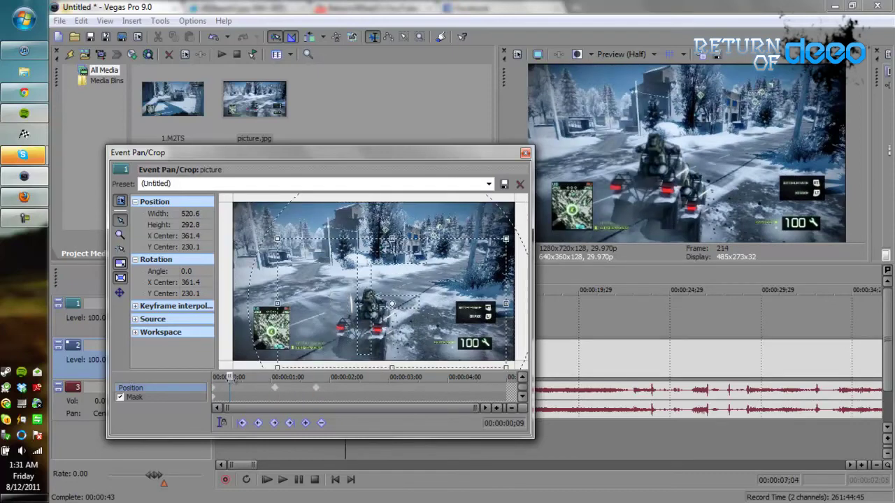
{"action": "left_click_drag", "start_coordinate": [231, 389], "coordinate": [323, 390]}
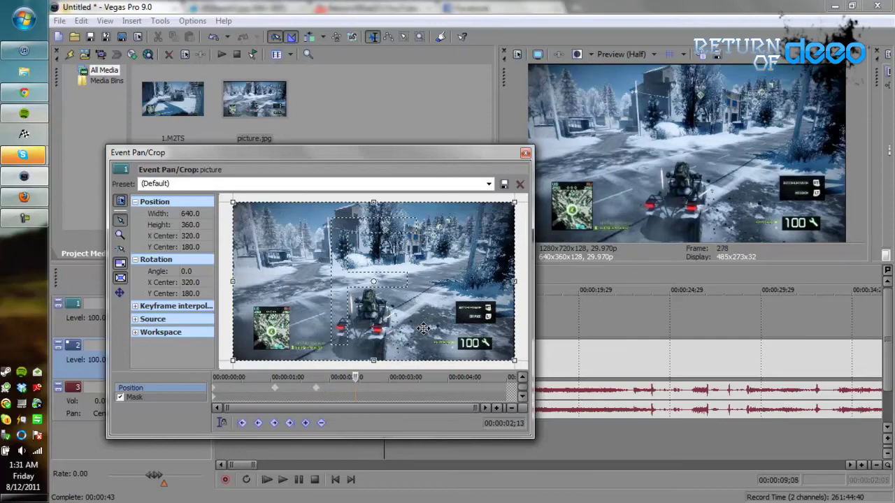
- Add a Pan/Crop position keyframe at 00:00:02;13 with the frame enlarged to 2,685.5 x 1,510.6 and centred at -1,062.9, 1,132.8, moving the rider off-screen
{"action": "left_click_drag", "start_coordinate": [424, 328], "coordinate": [303, 423]}
{"action": "scroll", "coordinate": [374, 340], "scroll_direction": "down", "scroll_amount": 10}
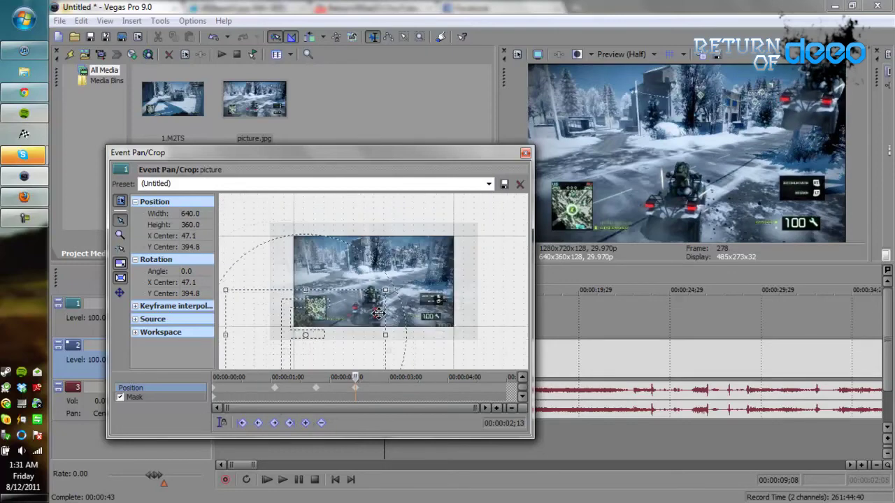
{"action": "left_click_drag", "start_coordinate": [520, 145], "coordinate": [615, 65]}
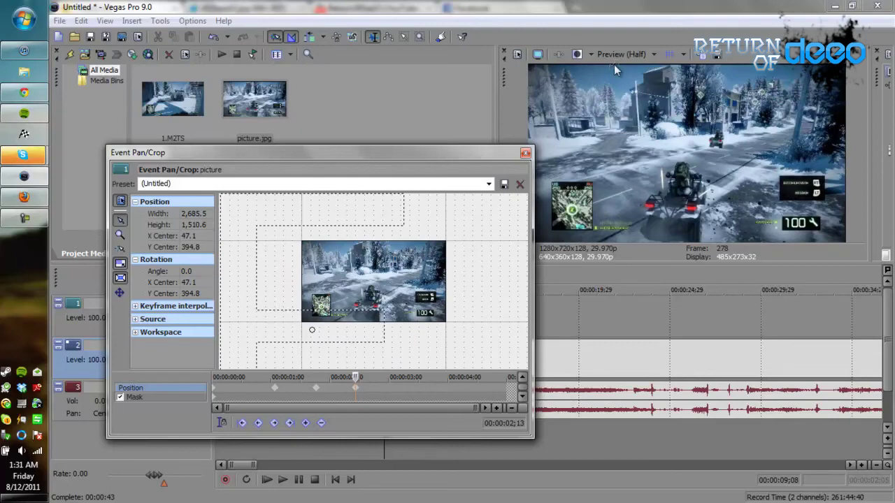
{"action": "left_click_drag", "start_coordinate": [386, 308], "coordinate": [140, 475]}
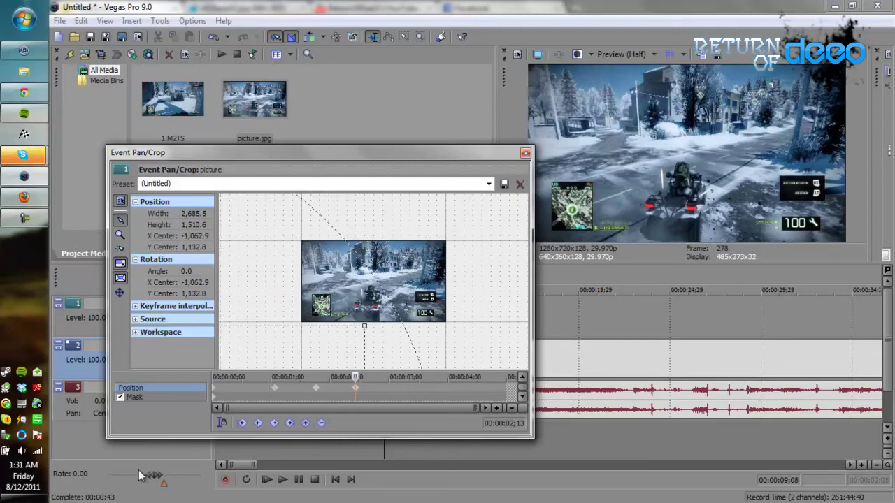
{"action": "left_click", "coordinate": [525, 152]}
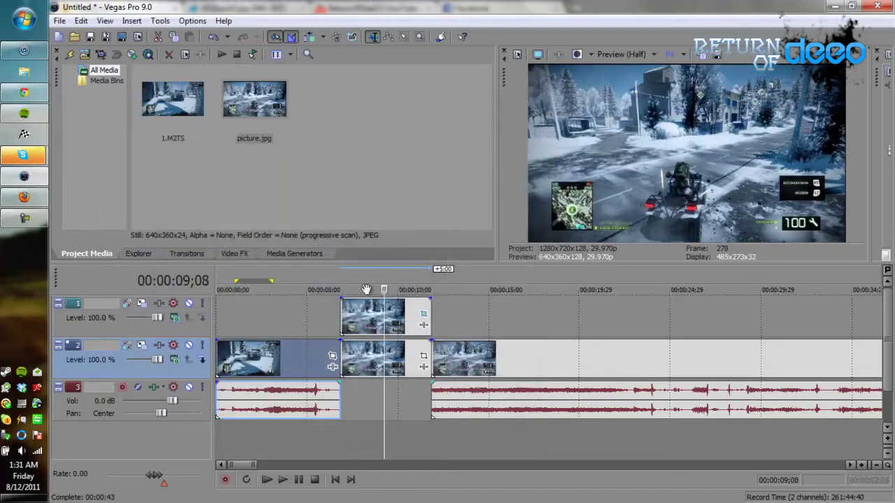
- Play the rider's animation from just before the masked picture, then check individual frames back to 00:00:08;04
{"action": "left_click", "coordinate": [323, 311]}
{"action": "left_click", "coordinate": [297, 481]}
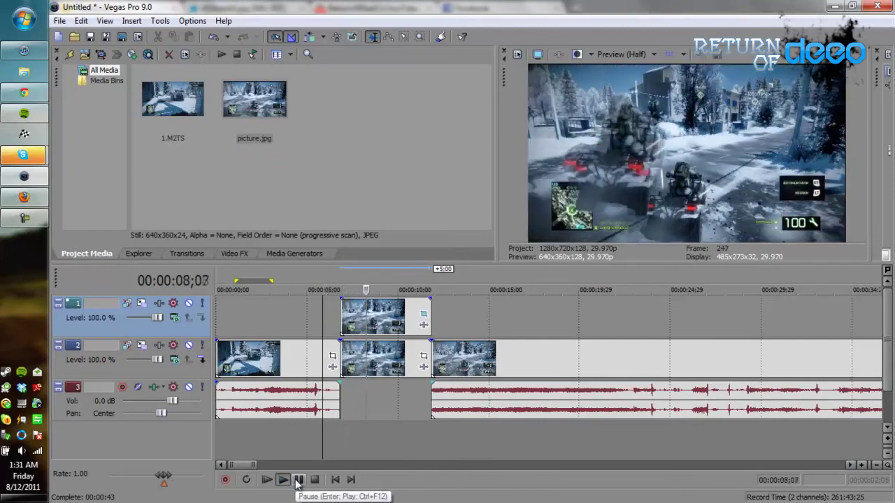
{"action": "left_click", "coordinate": [298, 480]}
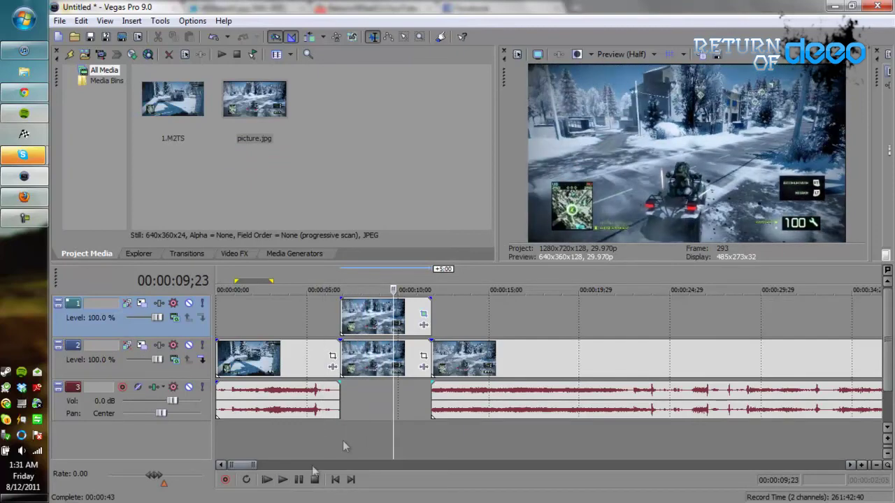
{"action": "left_click", "coordinate": [382, 322]}
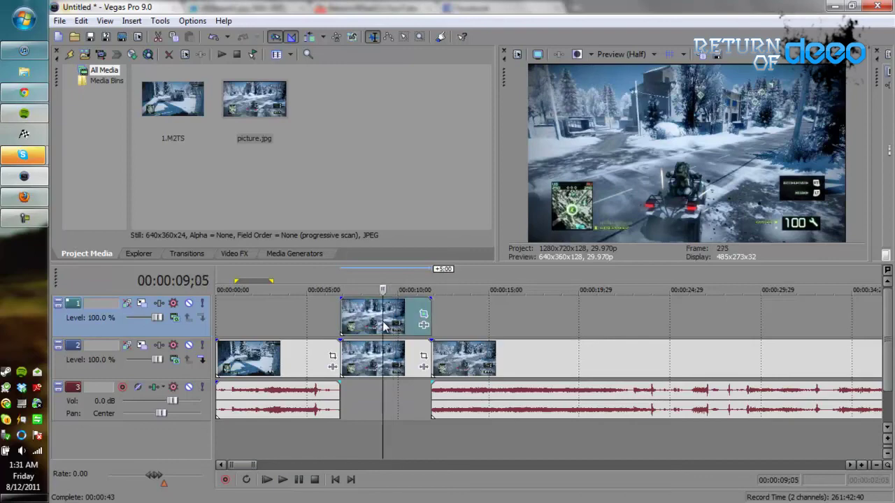
{"action": "left_click", "coordinate": [370, 321]}
{"action": "left_click", "coordinate": [367, 322]}
{"action": "left_click", "coordinate": [363, 322]}
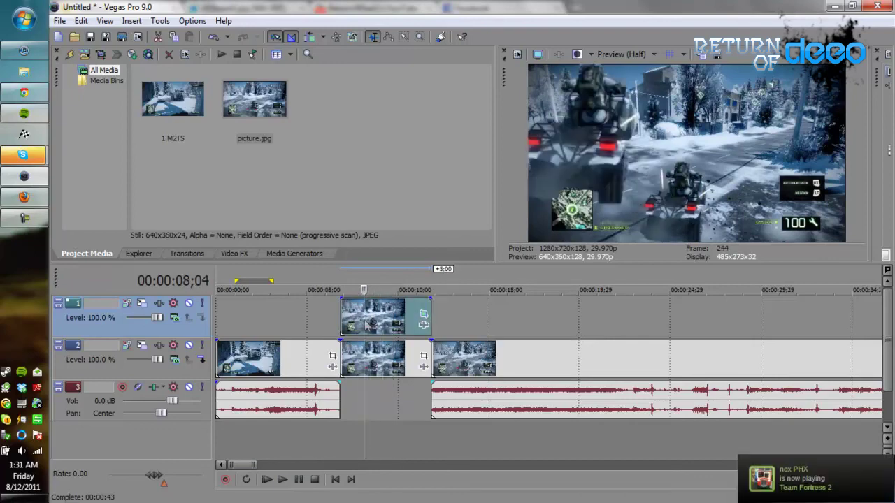
- Apply the Sony Light Rays effect to the masked picture on track 1 with sensitivity and strength both at 1.000
{"action": "left_click", "coordinate": [424, 318]}
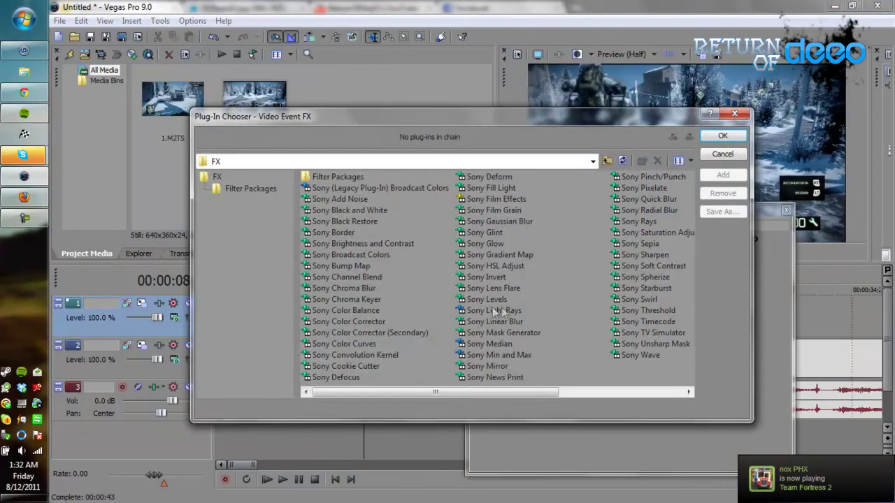
{"action": "double_click", "coordinate": [495, 310]}
{"action": "left_click", "coordinate": [720, 138]}
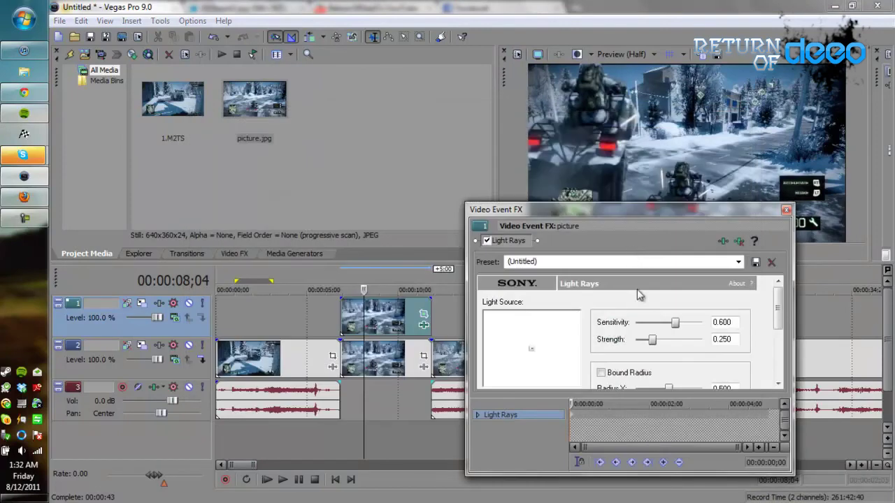
{"action": "left_click_drag", "start_coordinate": [674, 326], "coordinate": [724, 325]}
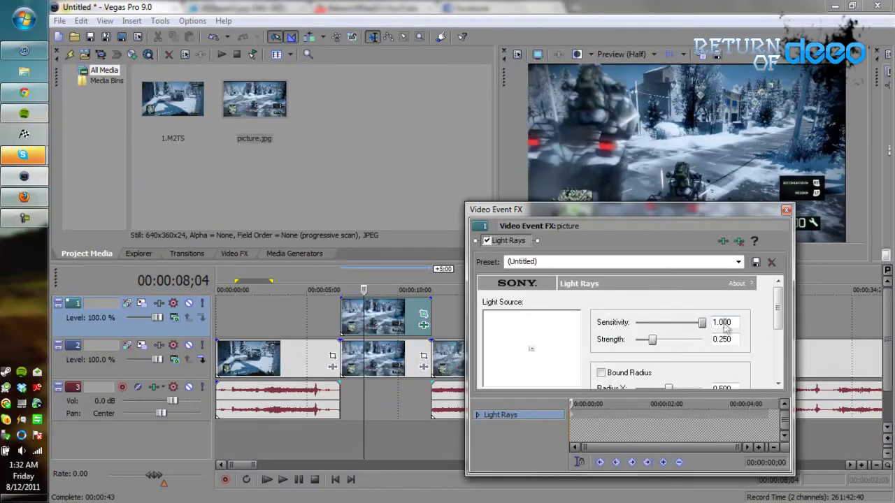
{"action": "left_click_drag", "start_coordinate": [659, 341], "coordinate": [738, 334]}
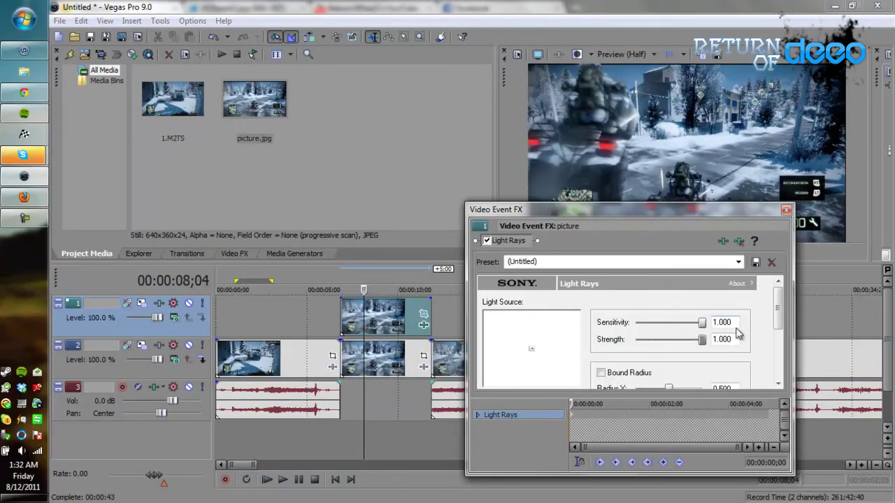
{"action": "left_click", "coordinate": [786, 210]}
- Preview the light rays on the moving rider from the start of the picture at 00:00:06;25
{"action": "left_click", "coordinate": [340, 360]}
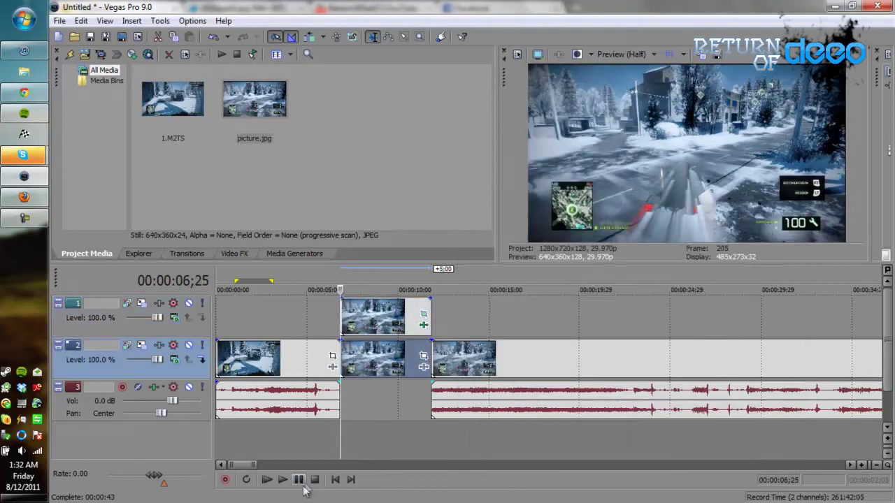
{"action": "left_click", "coordinate": [282, 480]}
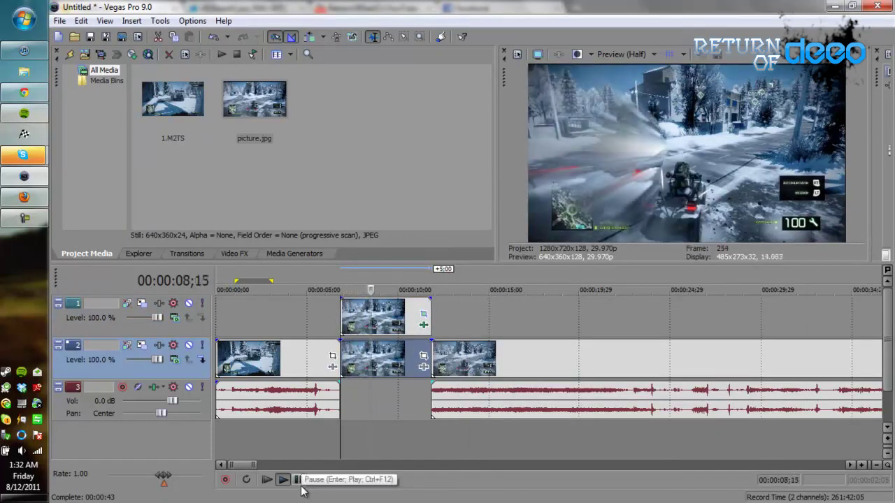
{"action": "left_click", "coordinate": [299, 483]}
- Start a new empty project without saving the changes to the current one
{"action": "scroll", "coordinate": [348, 380], "scroll_direction": "down", "scroll_amount": 5}
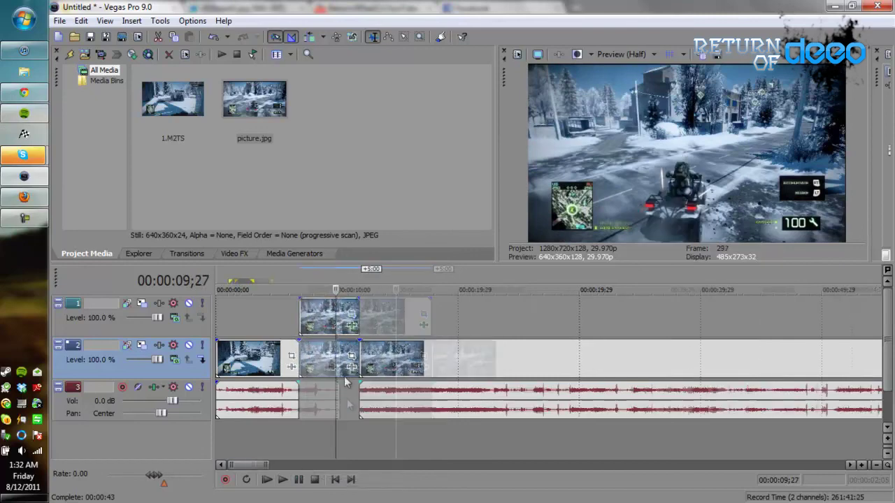
{"action": "left_click", "coordinate": [58, 36]}
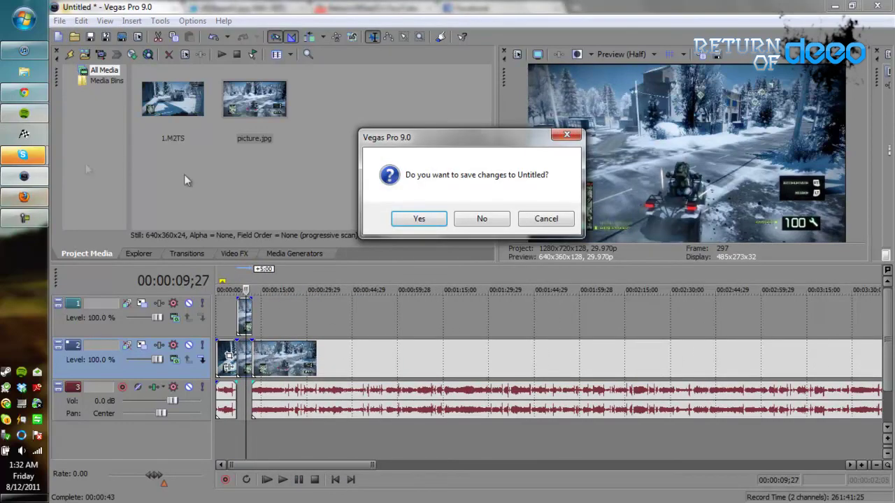
{"action": "left_click", "coordinate": [457, 221]}
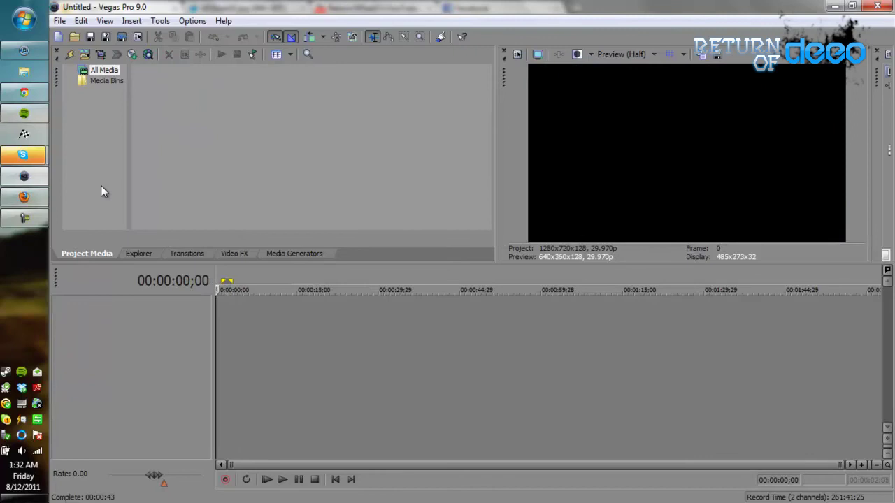
{"action": "left_click", "coordinate": [36, 220]}
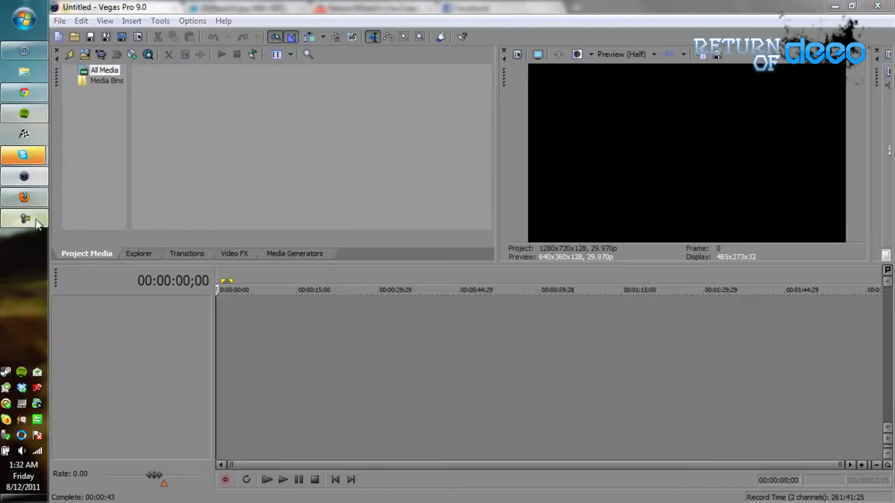